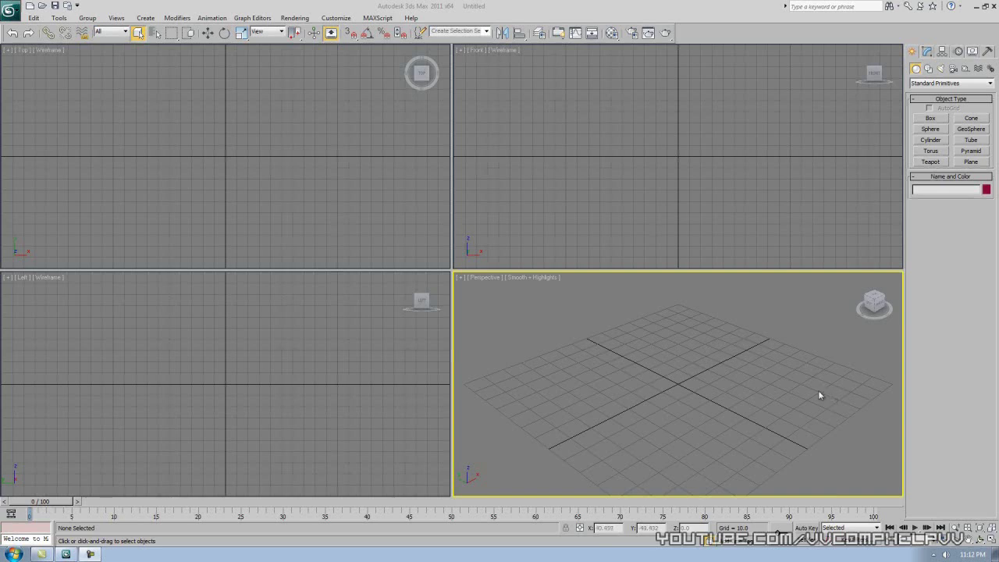
pyautogui.click(390, 234)
pyautogui.click(532, 220)
pyautogui.click(368, 224)
pyautogui.click(390, 343)
pyautogui.click(526, 365)
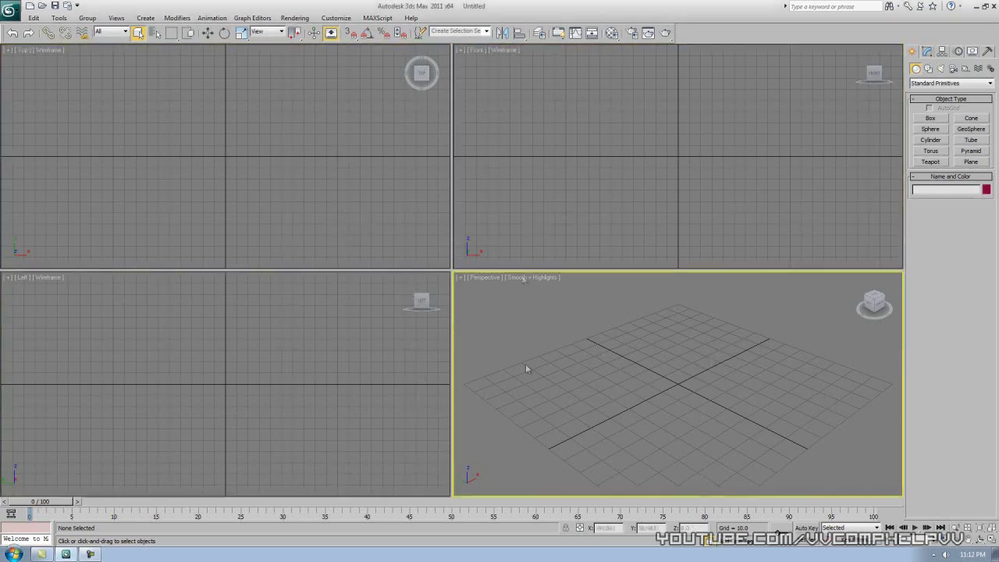
pyautogui.click(390, 204)
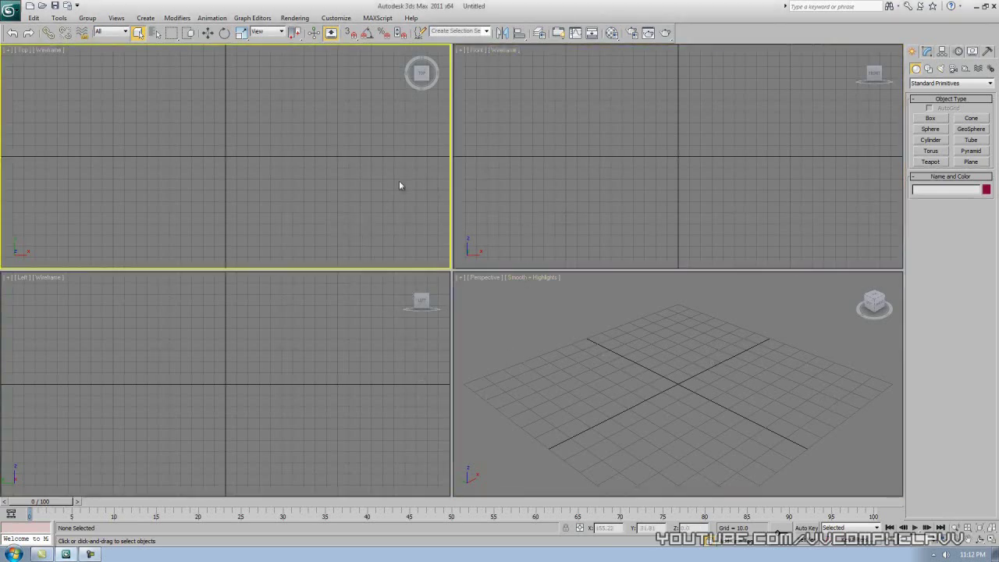
pyautogui.click(361, 338)
pyautogui.click(348, 187)
pyautogui.click(931, 55)
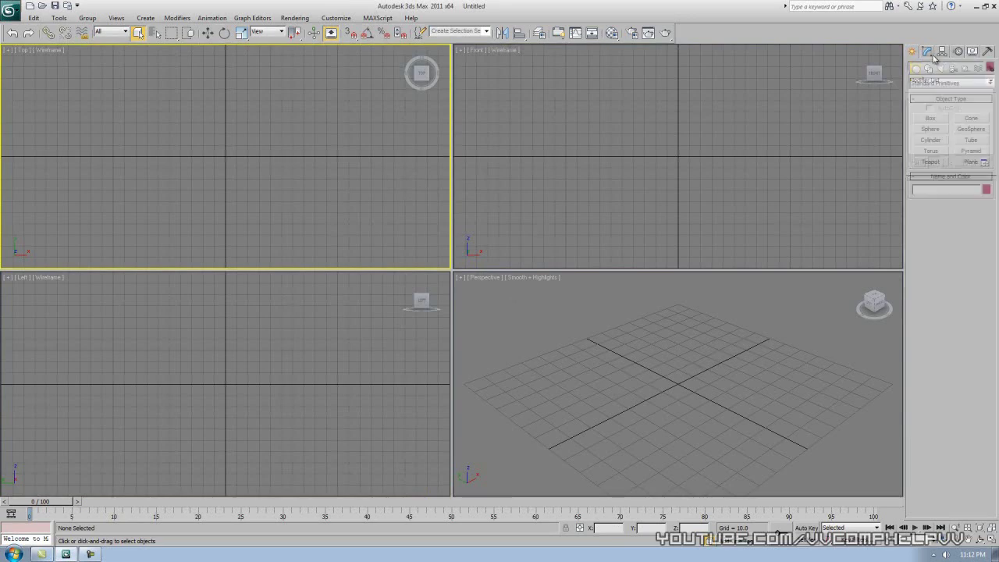
pyautogui.click(917, 53)
pyautogui.click(930, 54)
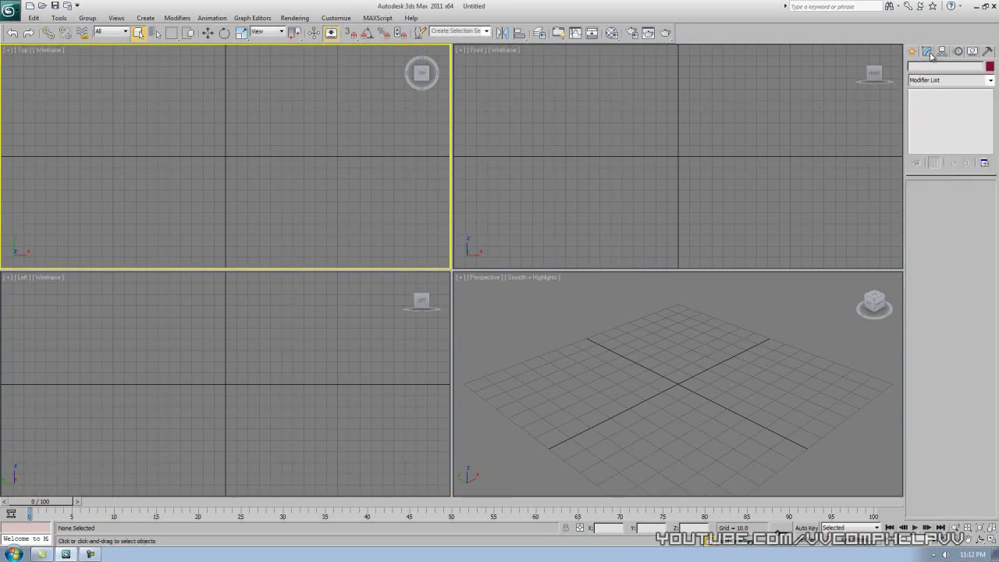
pyautogui.click(920, 52)
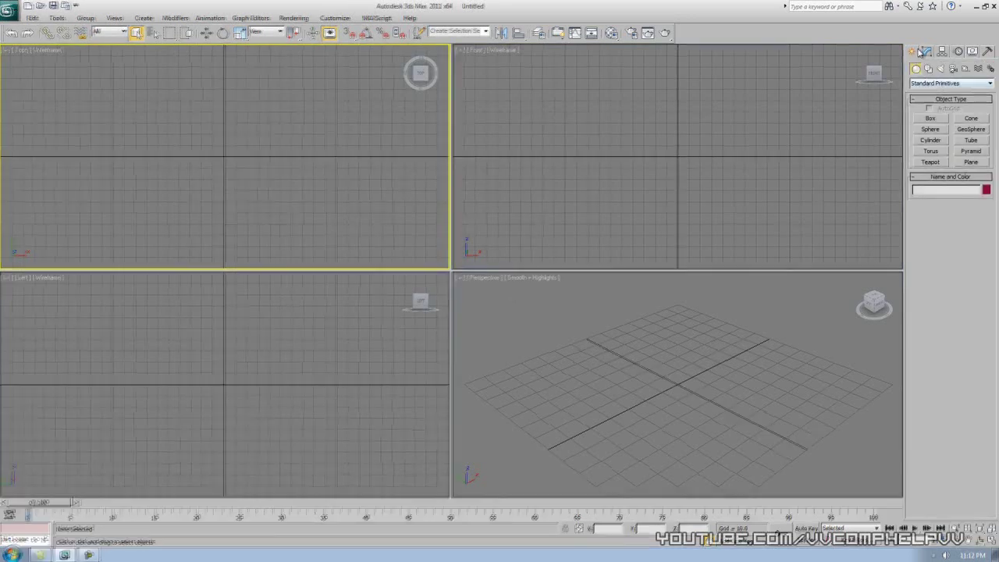
# Step: Draw a circle spline centred on the origin in the Front view
pyautogui.click(888, 111)
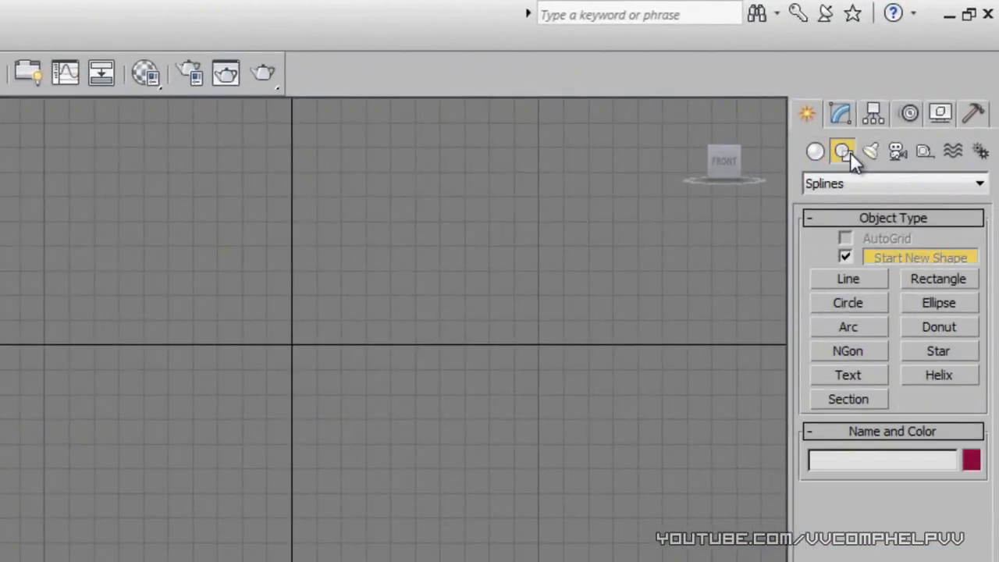
pyautogui.click(854, 185)
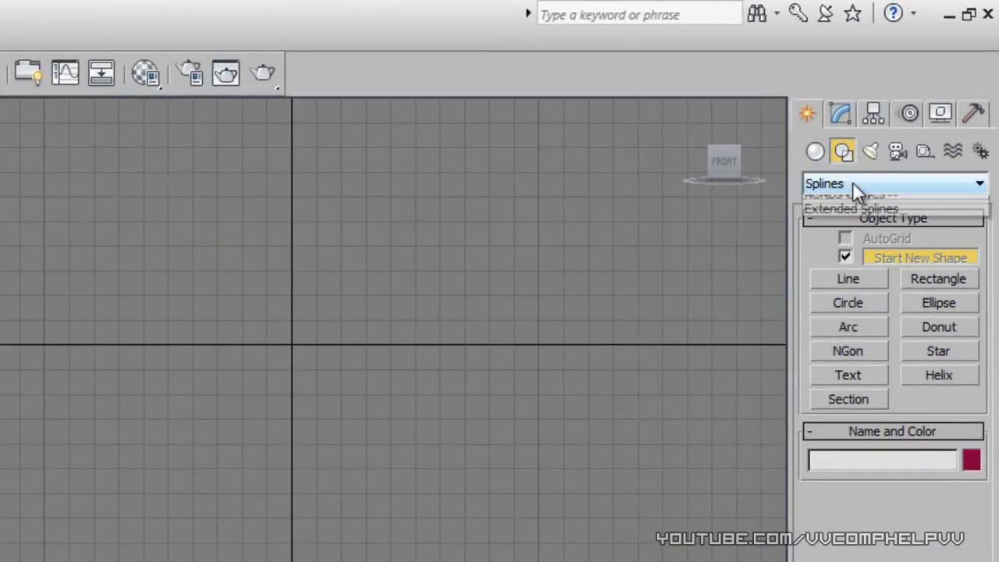
pyautogui.click(851, 205)
pyautogui.click(853, 304)
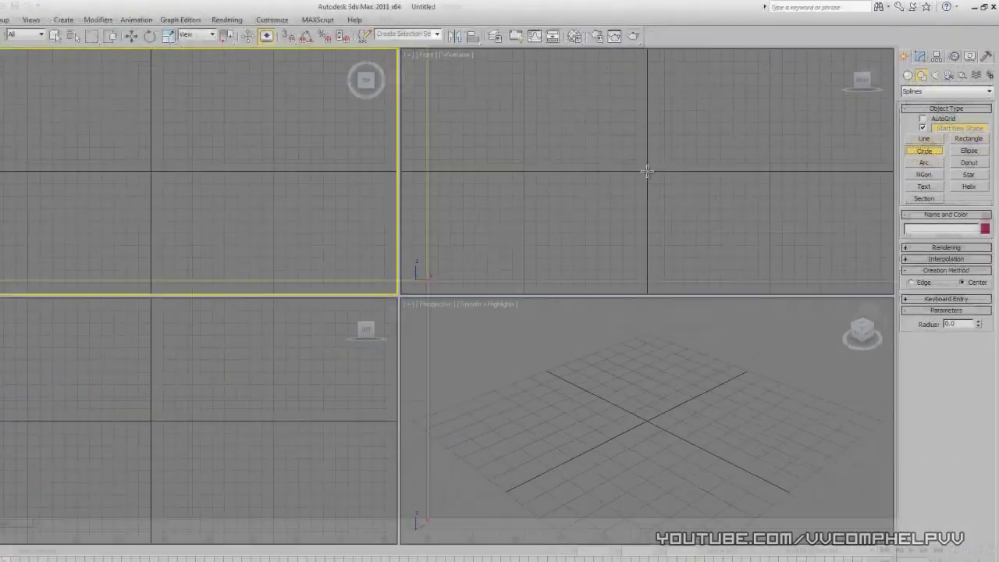
pyautogui.moveTo(647, 171); pyautogui.dragTo(719, 133)
# Step: Draw two more circles centred on the origin, about 48 in radius in the Top view and about 61 in the Left view
pyautogui.moveTo(227, 157); pyautogui.dragTo(259, 112)
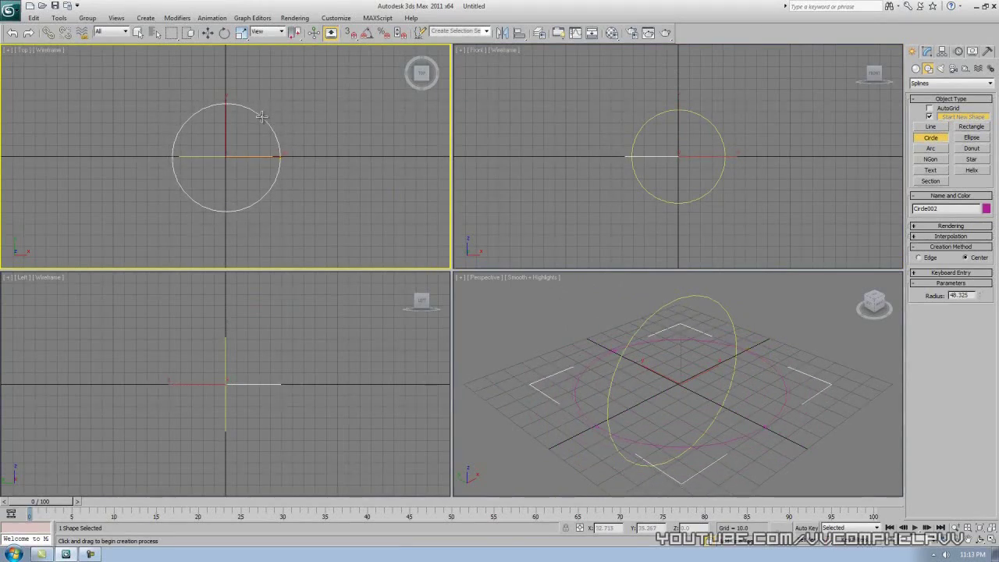
pyautogui.click(294, 340)
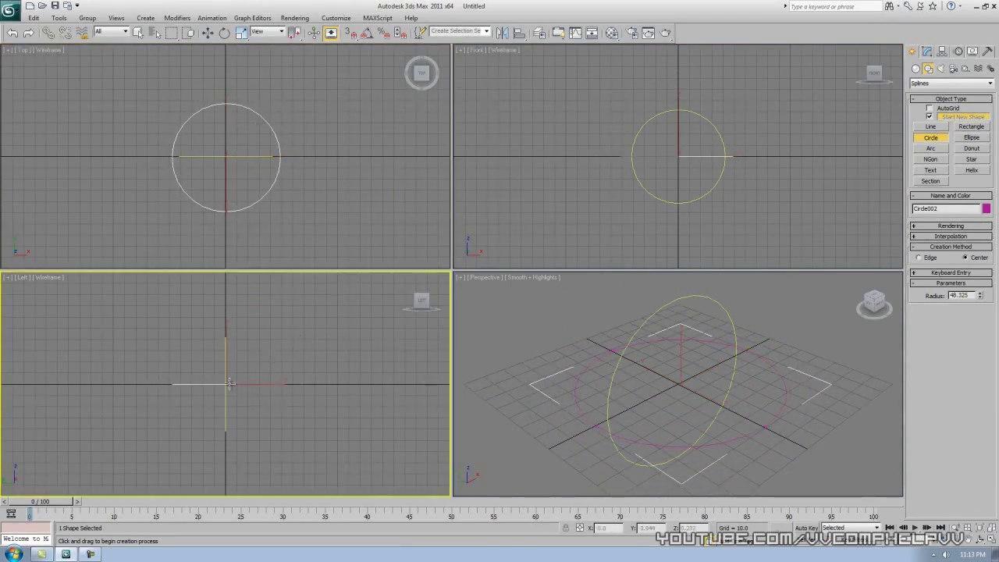
pyautogui.moveTo(226, 386); pyautogui.dragTo(263, 349)
pyautogui.rightClick(264, 349)
pyautogui.moveTo(226, 386); pyautogui.dragTo(278, 344)
pyautogui.click(703, 358)
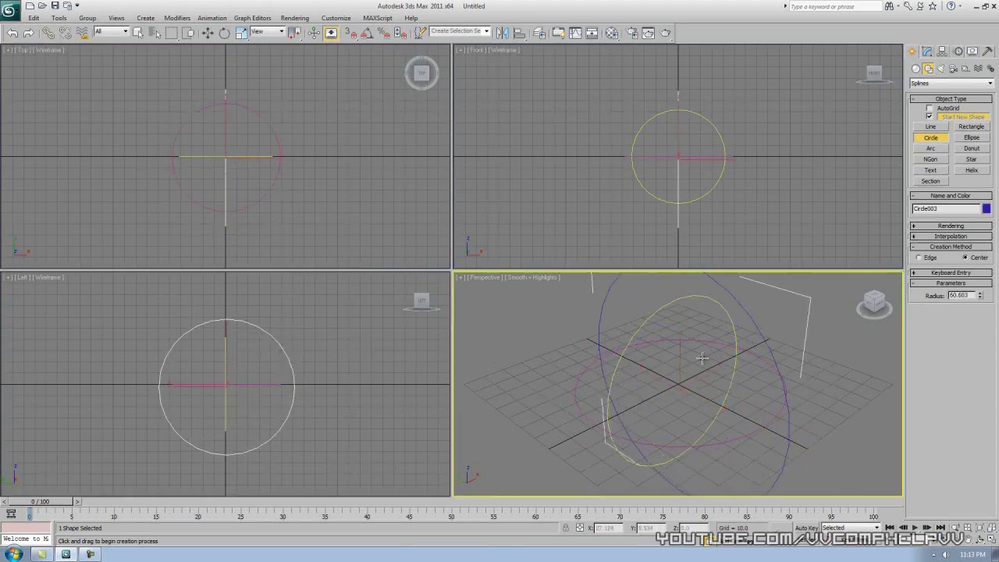
pyautogui.keyDown('alt'); pyautogui.moveTo(705, 378); pyautogui.dragTo(745, 366, button='middle'); pyautogui.keyUp('alt')
# Step: Delete the circles drawn in the Top and Left views, keeping only the Front view circle
pyautogui.click(362, 234)
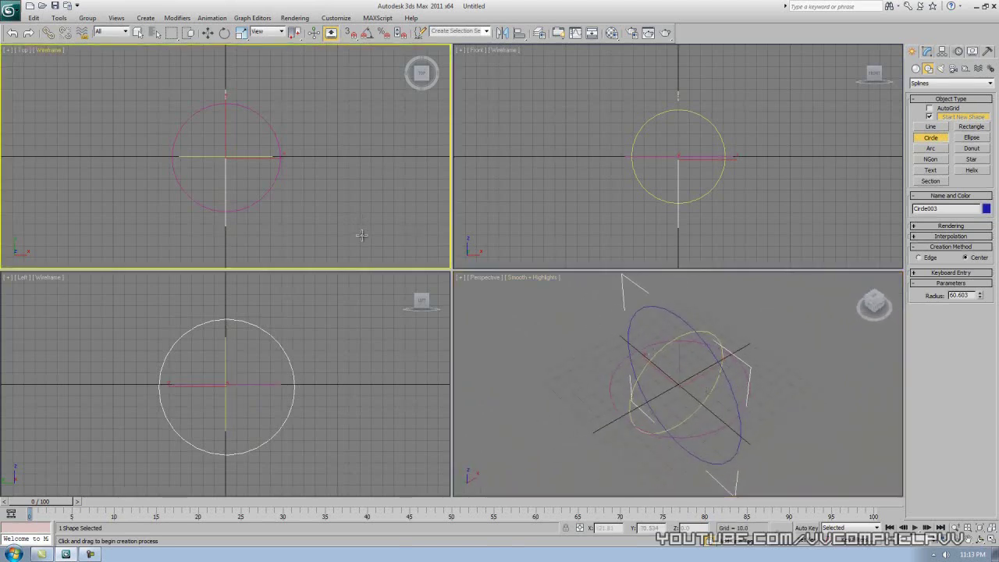
pyautogui.rightClick(375, 263)
pyautogui.moveTo(348, 228); pyautogui.dragTo(171, 193)
pyautogui.press('Delete')
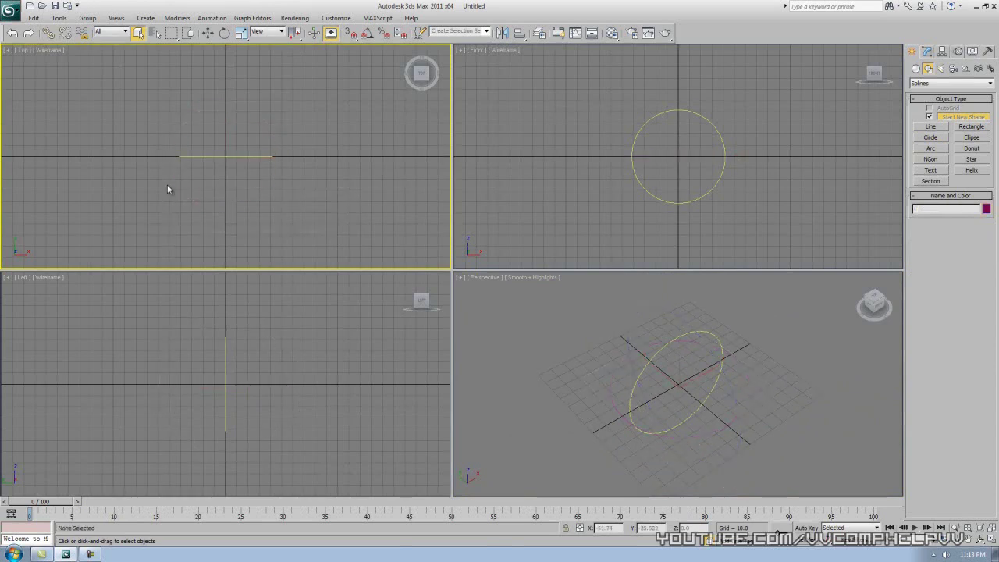
pyautogui.keyDown('alt'); pyautogui.moveTo(694, 368); pyautogui.dragTo(719, 308, button='middle'); pyautogui.keyUp('alt')
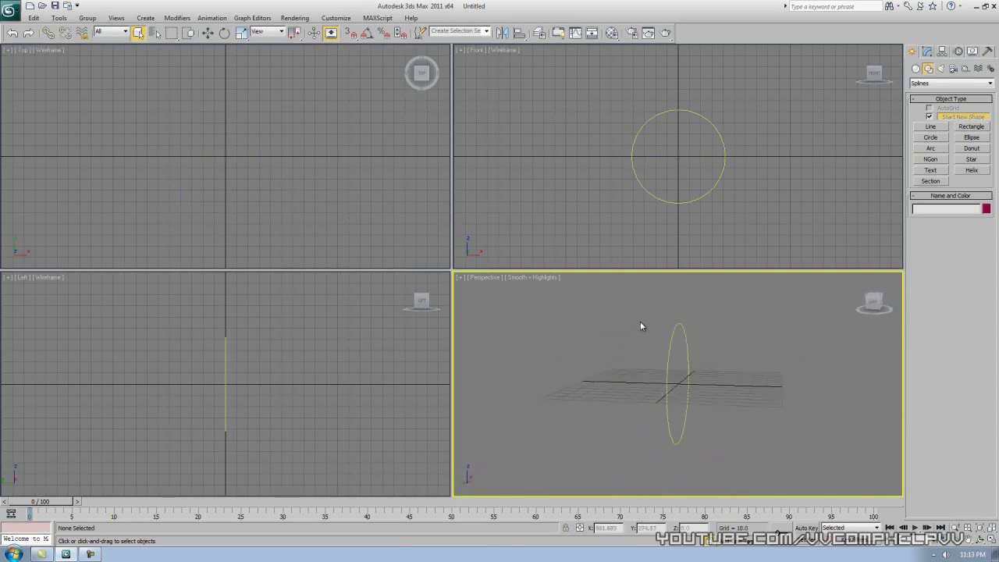
pyautogui.hotkey('alt', 'w')
pyautogui.keyDown('alt'); pyautogui.moveTo(632, 330); pyautogui.dragTo(413, 245, button='middle'); pyautogui.keyUp('alt')
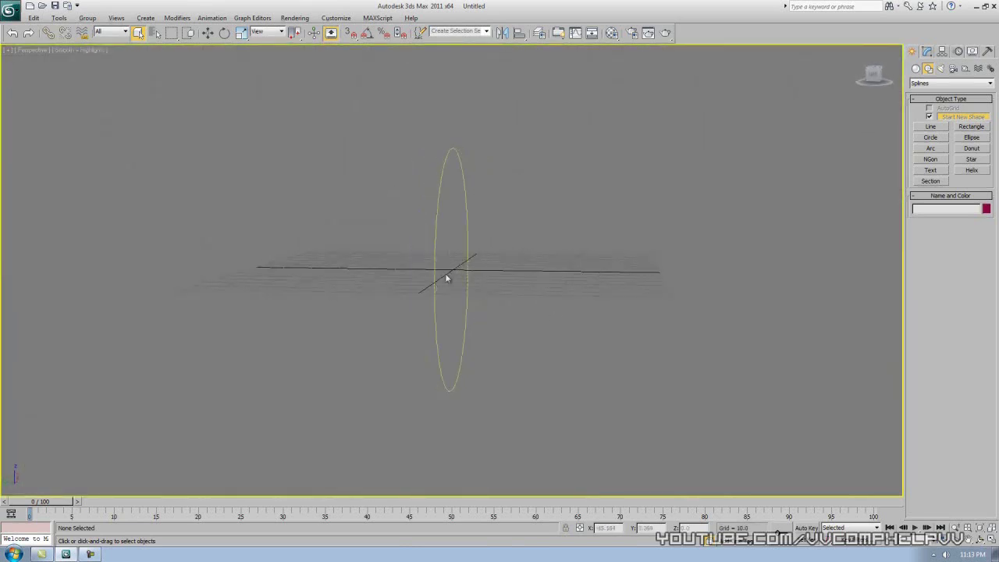
pyautogui.keyDown('alt'); pyautogui.moveTo(447, 278); pyautogui.dragTo(462, 328, button='middle'); pyautogui.keyUp('alt')
pyautogui.hotkey('alt', 'w')
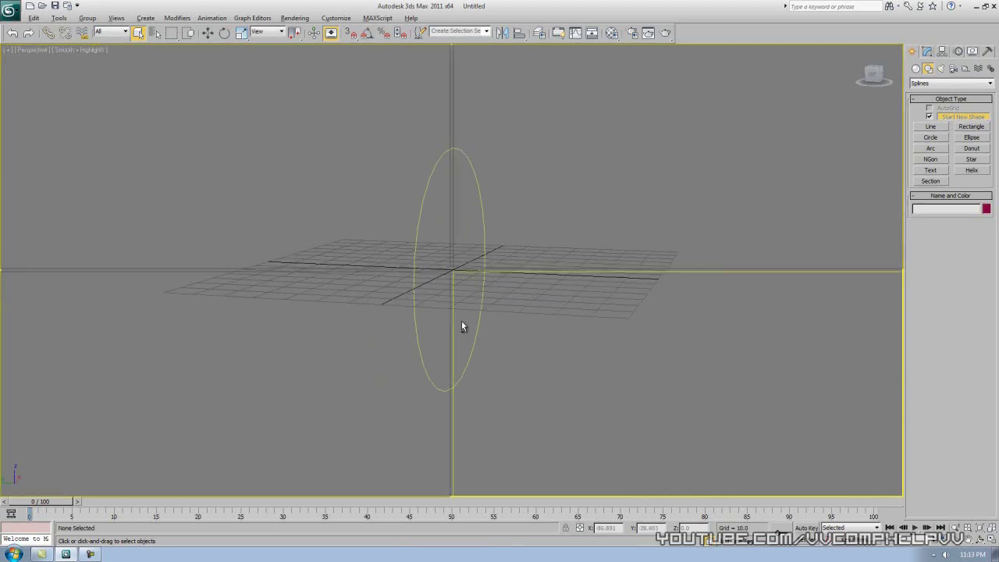
# Step: Move the circle straight up in the Front view to about Z 42, so its lowest point rests on the ground line
pyautogui.click(742, 228)
pyautogui.click(662, 199)
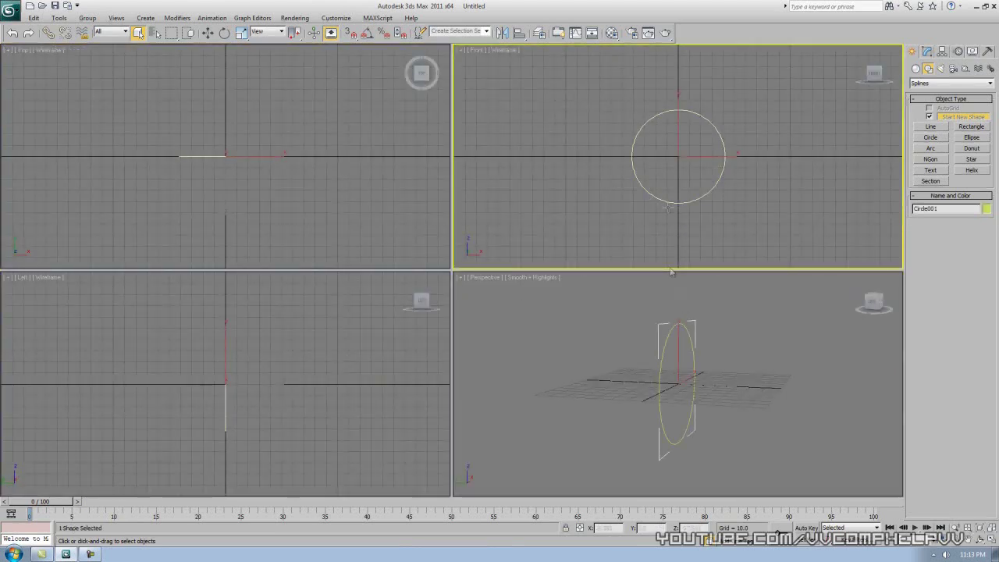
pyautogui.press('w')
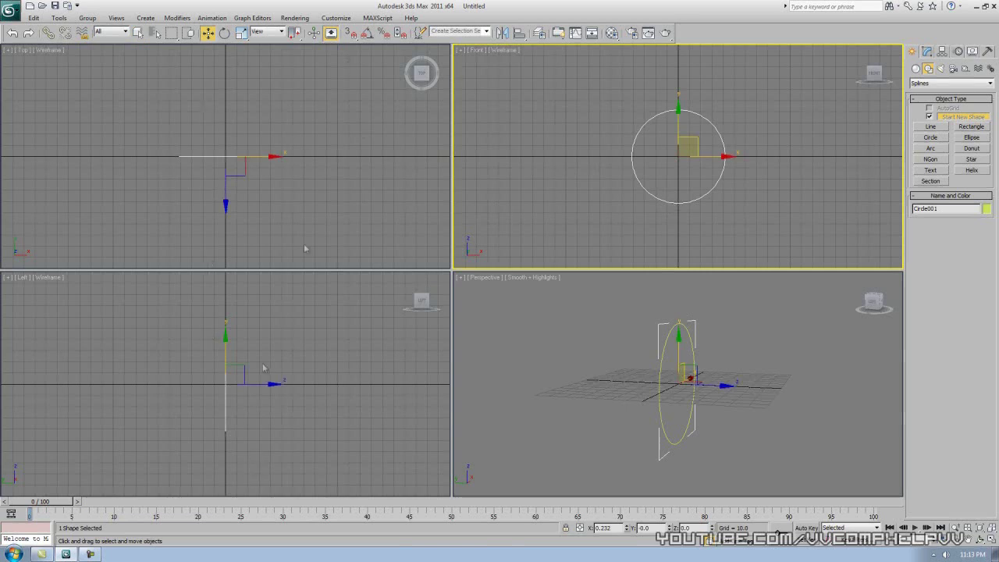
pyautogui.rightClick(675, 187)
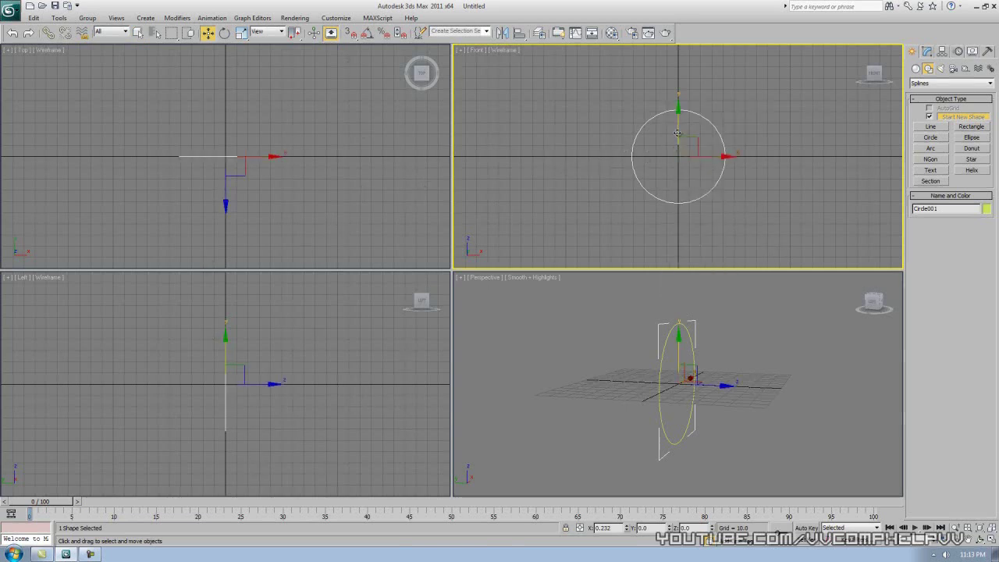
pyautogui.moveTo(677, 133); pyautogui.dragTo(678, 88)
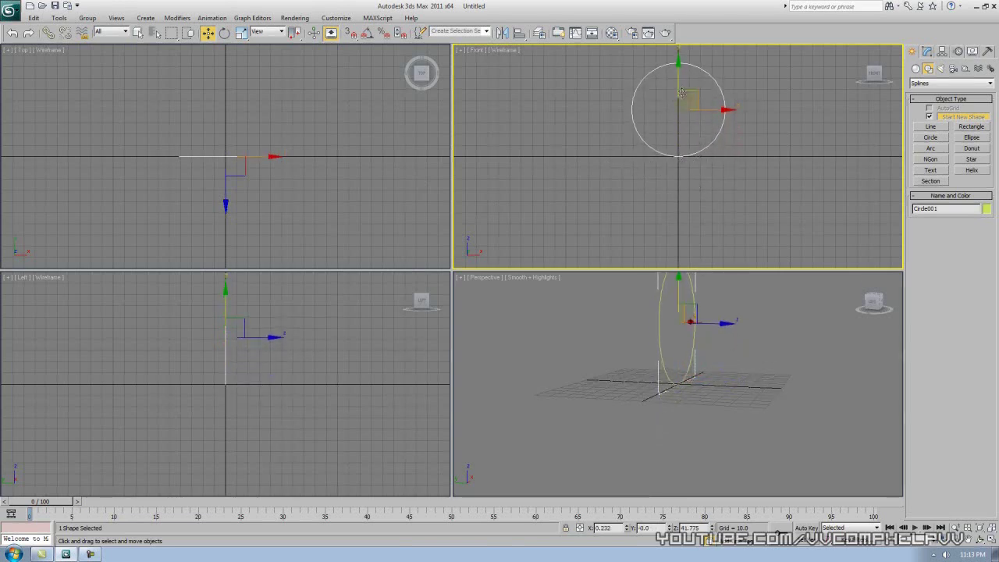
pyautogui.moveTo(676, 78); pyautogui.dragTo(679, 133)
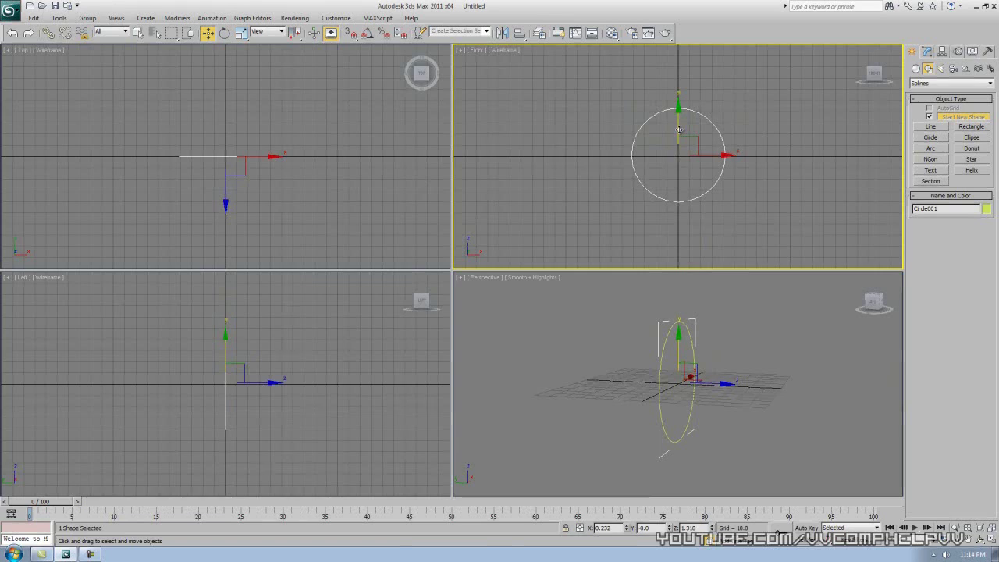
pyautogui.moveTo(679, 130); pyautogui.dragTo(684, 84)
# Step: Scale the circle down uniformly to about 25 percent in the Front view
pyautogui.middleClick(787, 428)
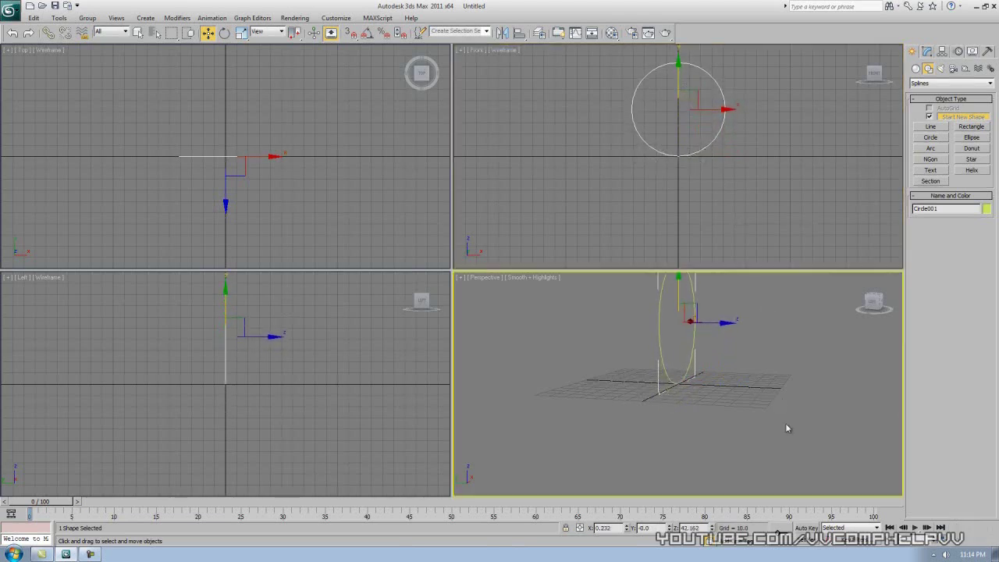
pyautogui.keyDown('alt'); pyautogui.moveTo(770, 408); pyautogui.dragTo(711, 422, button='middle'); pyautogui.keyUp('alt')
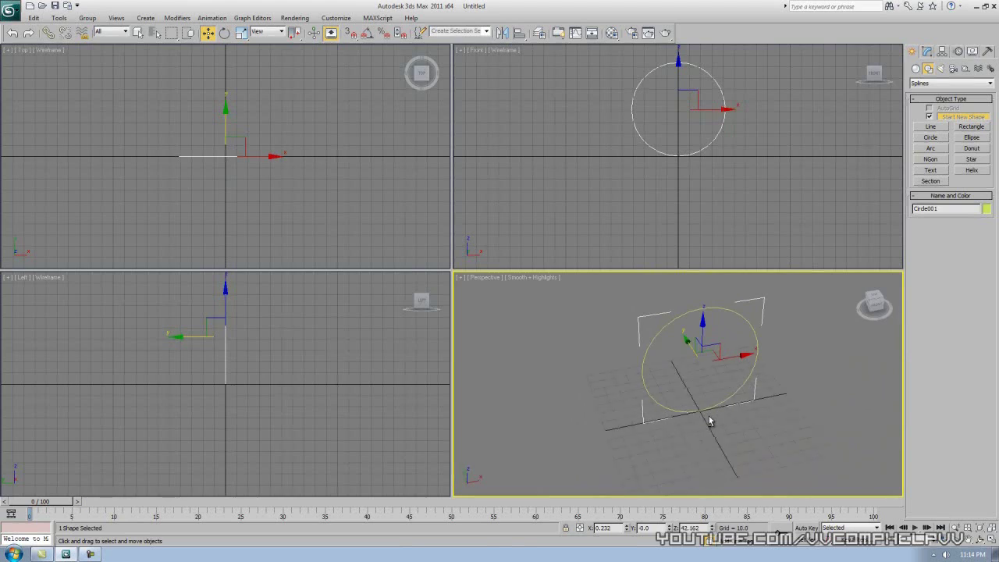
pyautogui.keyDown('alt'); pyautogui.moveTo(710, 422); pyautogui.dragTo(651, 420, button='middle'); pyautogui.keyUp('alt')
pyautogui.middleClick(693, 170)
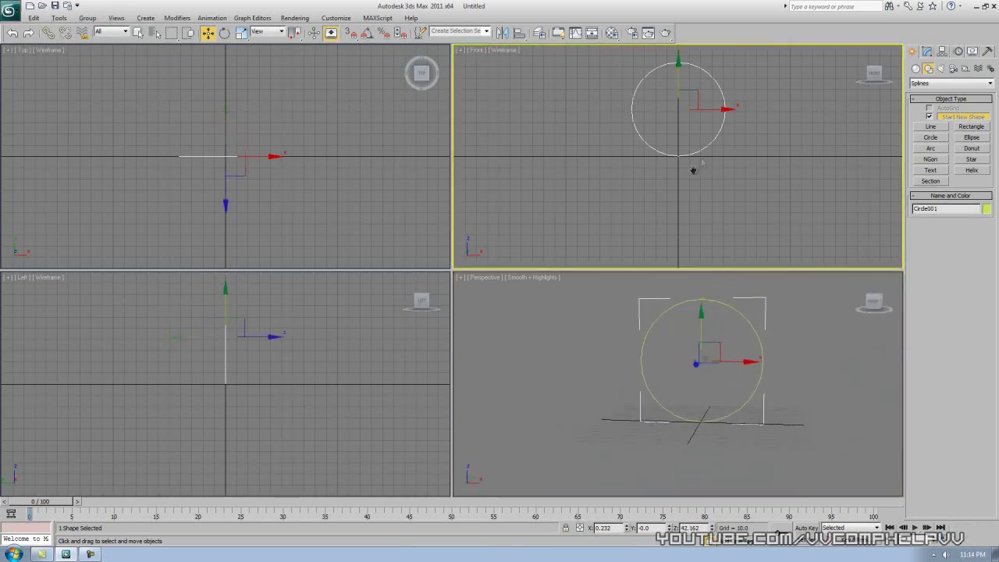
pyautogui.moveTo(693, 170); pyautogui.dragTo(683, 177, button='middle')
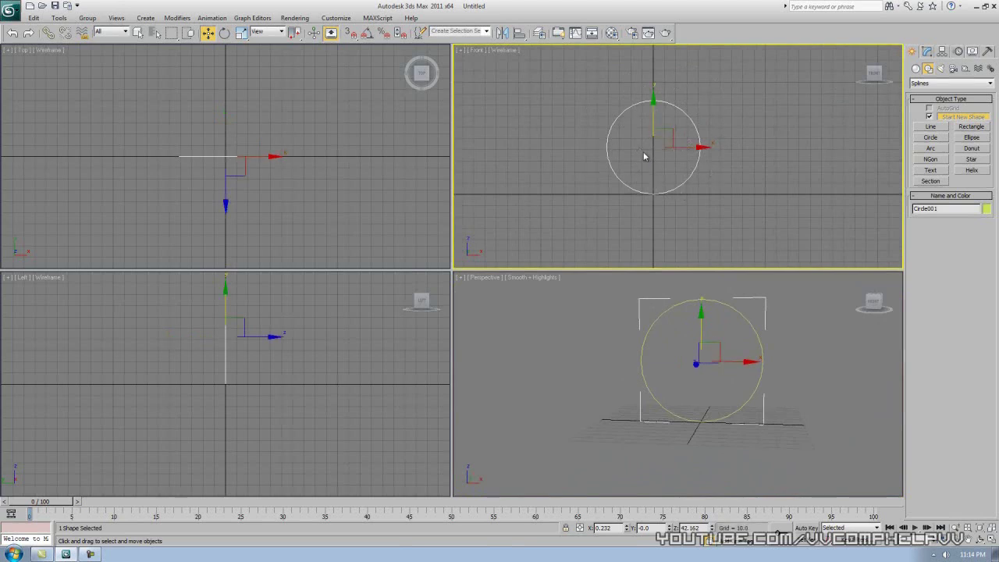
pyautogui.press('r')
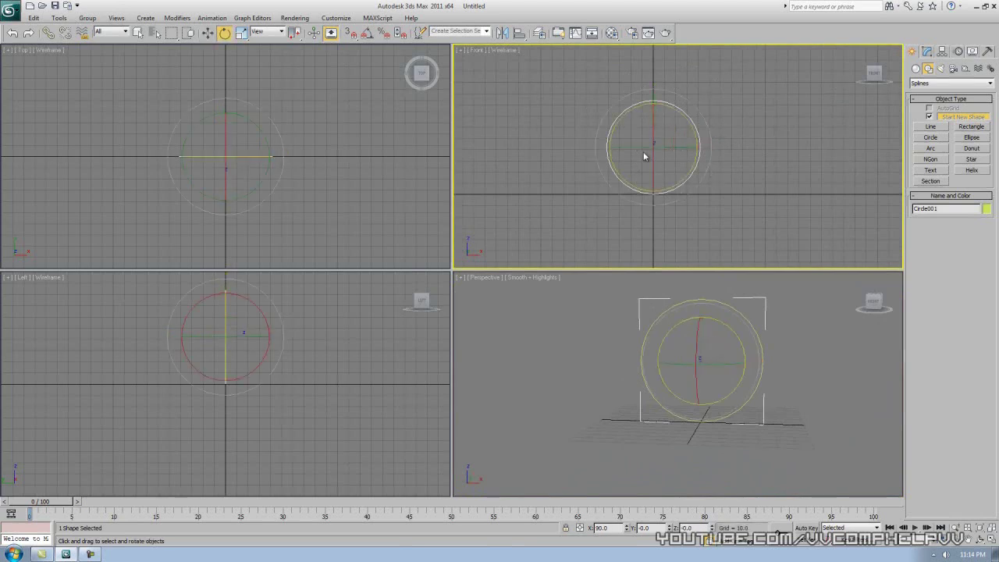
pyautogui.moveTo(661, 141); pyautogui.dragTo(641, 298)
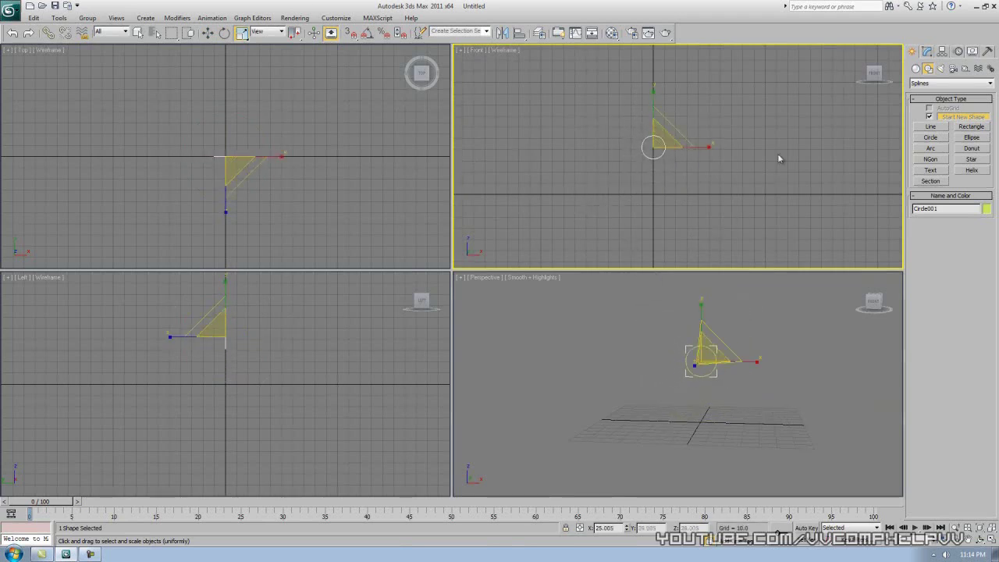
# Step: Lower the small circle to about Z 10.6 so it sits on the ground line
pyautogui.press('w')
pyautogui.moveTo(653, 121); pyautogui.dragTo(653, 152)
pyautogui.rightClick(790, 403)
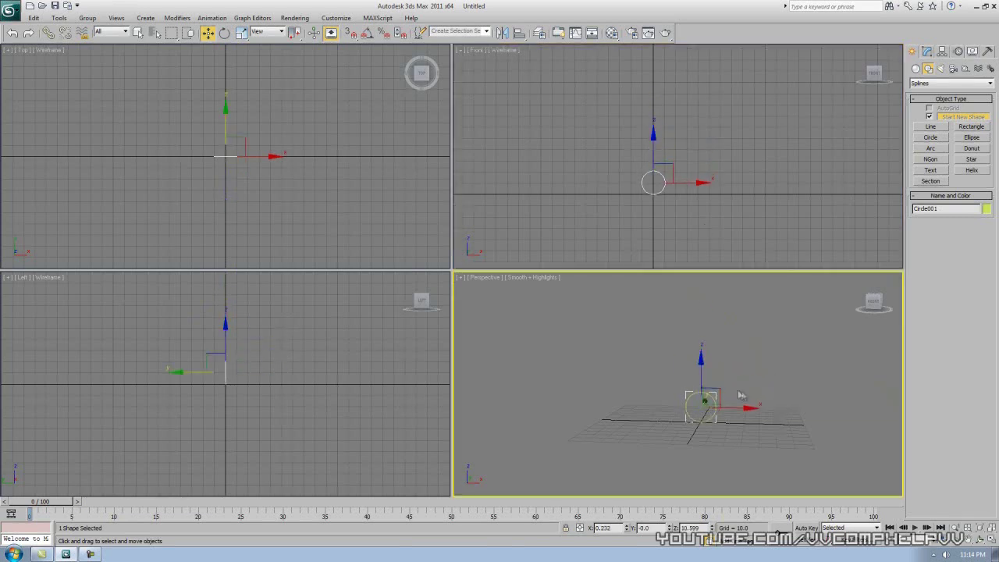
pyautogui.keyDown('alt'); pyautogui.moveTo(741, 395); pyautogui.dragTo(547, 350, button='middle'); pyautogui.keyUp('alt')
# Step: Try a line spline in the Top view from the origin through a curved Bezier bend and further corner points, and delete it
pyautogui.moveTo(306, 169); pyautogui.dragTo(270, 226, button='middle')
pyautogui.click(930, 126)
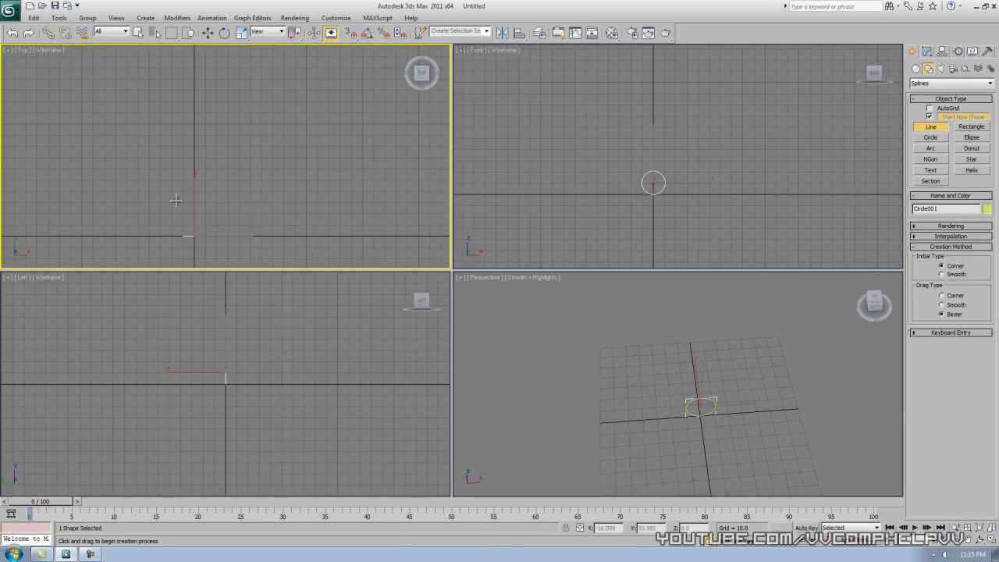
pyautogui.click(195, 236)
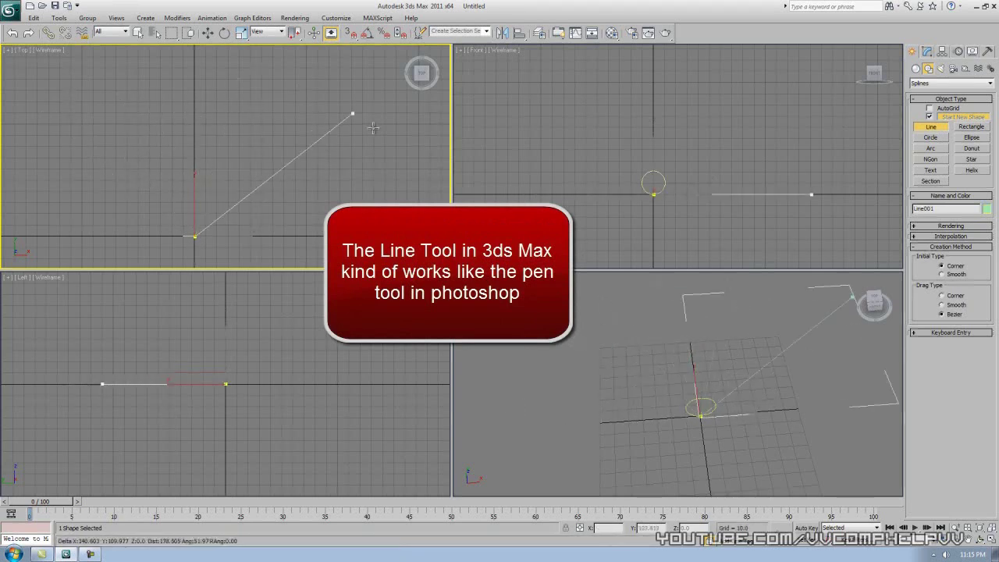
pyautogui.moveTo(292, 66); pyautogui.dragTo(399, 78)
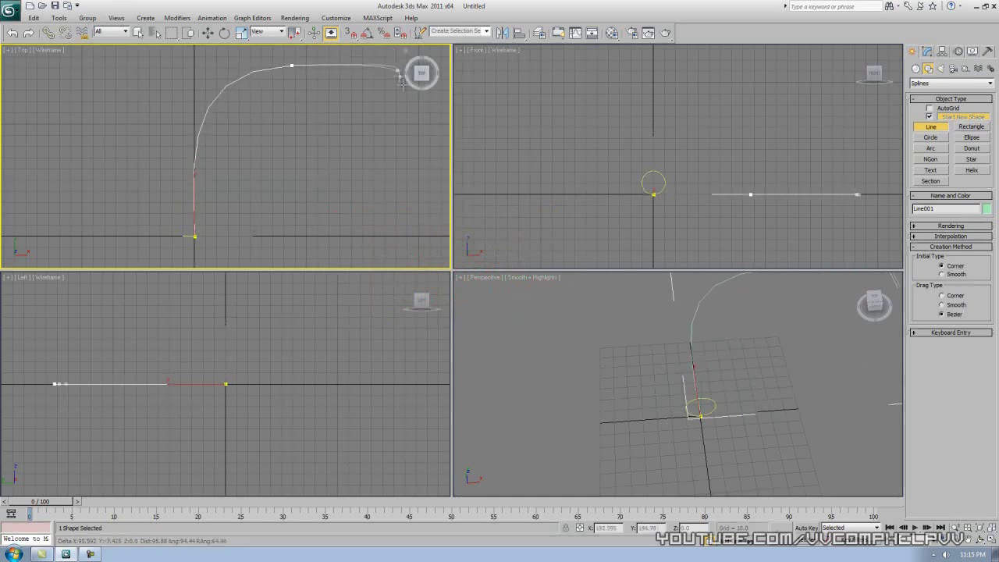
pyautogui.click(435, 210)
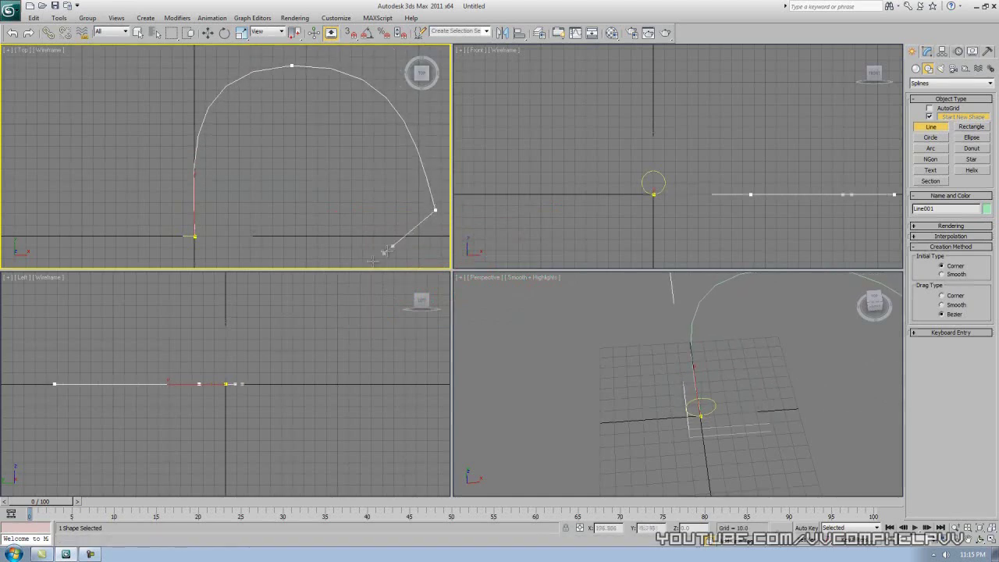
pyautogui.click(351, 271)
pyautogui.rightClick(349, 252)
pyautogui.moveTo(319, 210)
pyautogui.mouseDown(button='middle')
pyautogui.moveTo(291, 169)
pyautogui.moveTo(314, 224)
pyautogui.mouseUp(button='middle')
pyautogui.press('Delete')
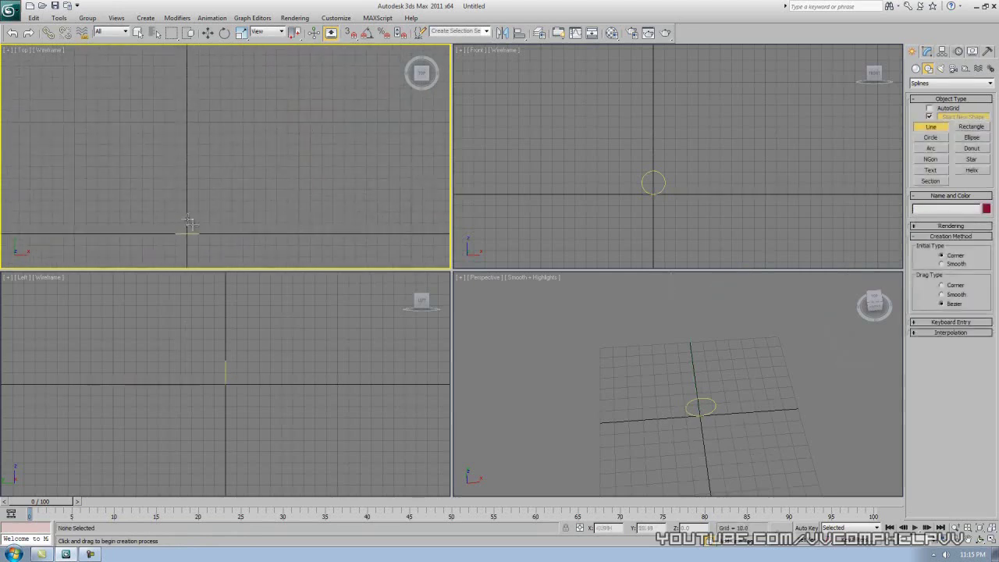
# Step: Draw a line spline in the Top view from the circle at the origin up to a curved Bezier point
pyautogui.click(186, 235)
pyautogui.moveTo(202, 101); pyautogui.dragTo(237, 79)
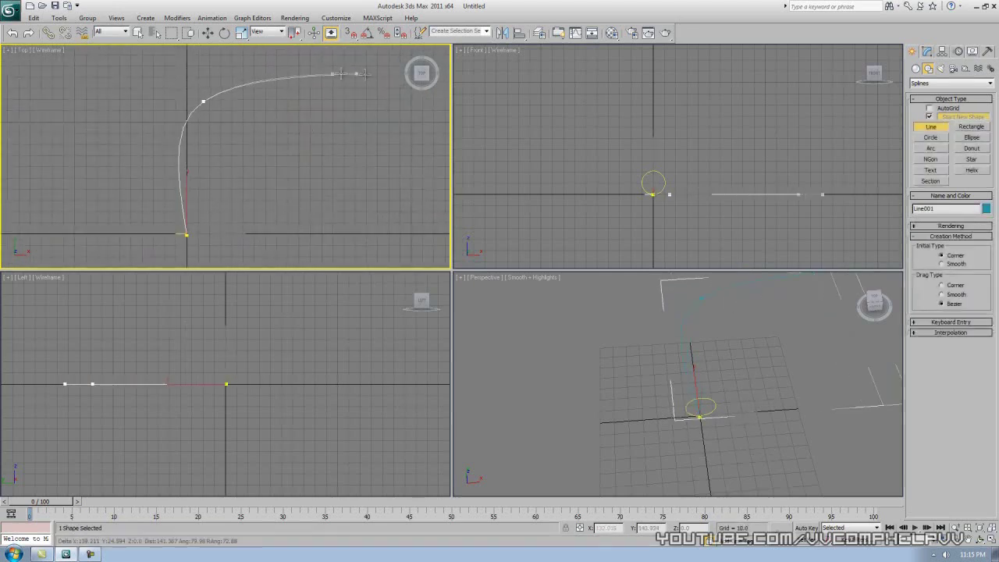
pyautogui.moveTo(423, 92)
pyautogui.mouseDown()
pyautogui.moveTo(426, 104)
pyautogui.moveTo(401, 100)
pyautogui.mouseUp()
pyautogui.rightClick(401, 101)
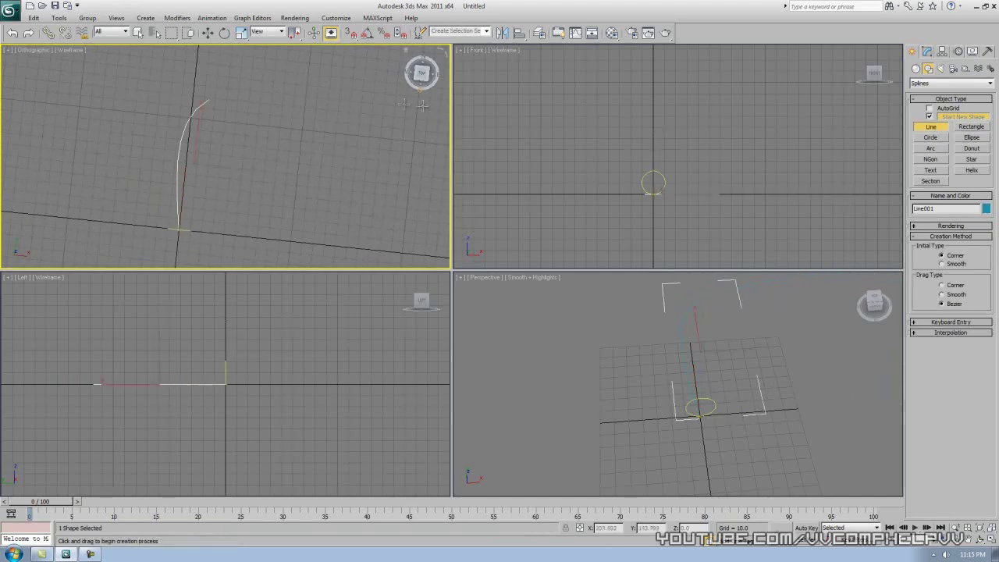
# Step: End the curved line spline and delete it
pyautogui.click(346, 85)
pyautogui.rightClick(388, 86)
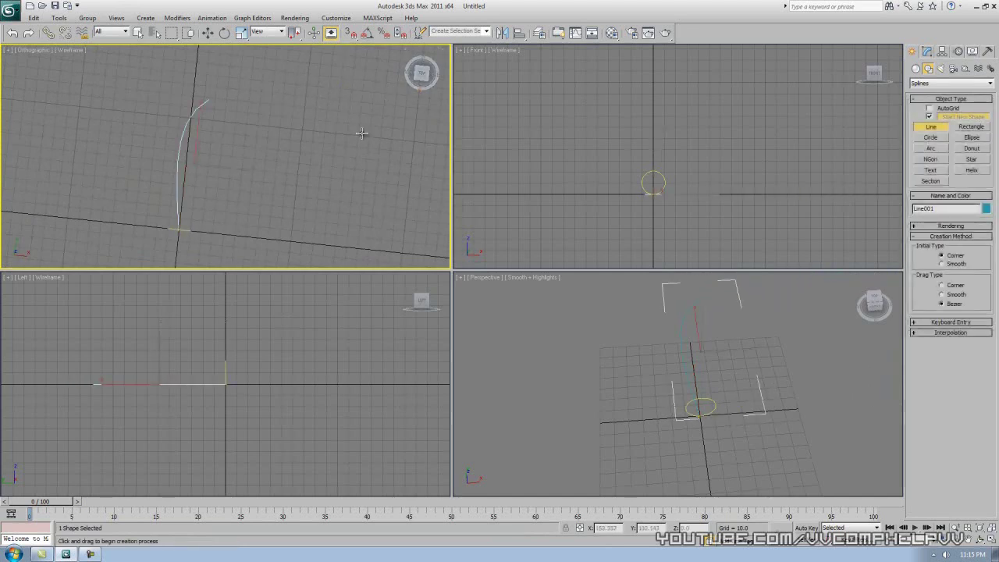
pyautogui.press('Delete')
pyautogui.hotkey('ctrl', 'shift', 'z')
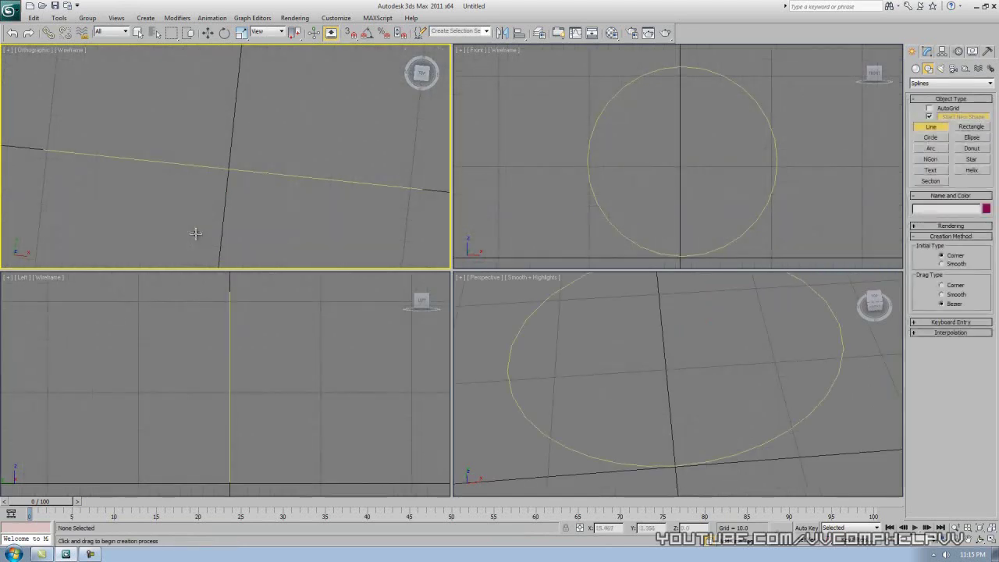
# Step: Switch the orthographic view to Top and draw an arched line spline from the circle at the origin through two Bezier points
pyautogui.click(38, 50)
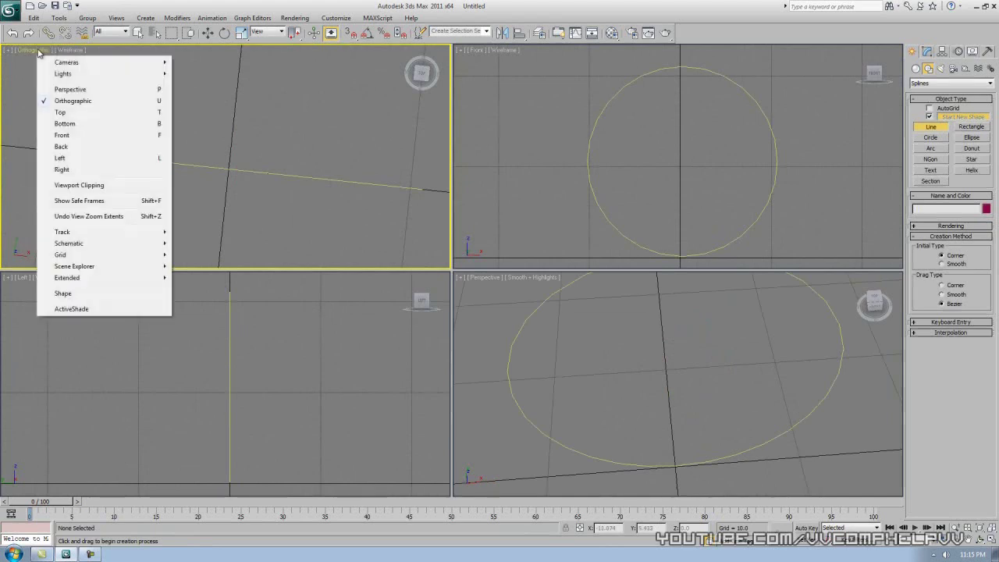
pyautogui.click(73, 113)
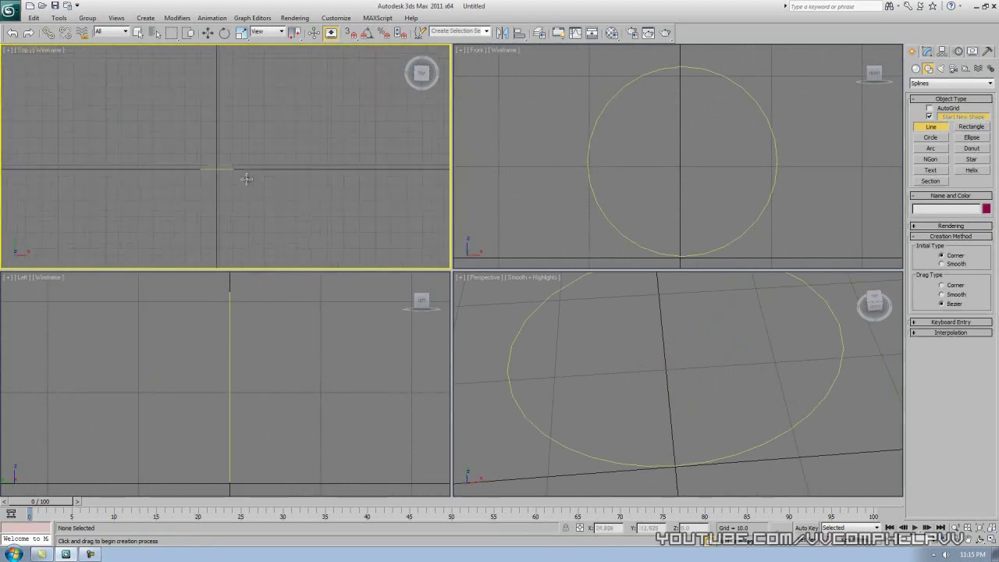
pyautogui.moveTo(246, 179); pyautogui.dragTo(228, 206, button='middle')
pyautogui.click(199, 196)
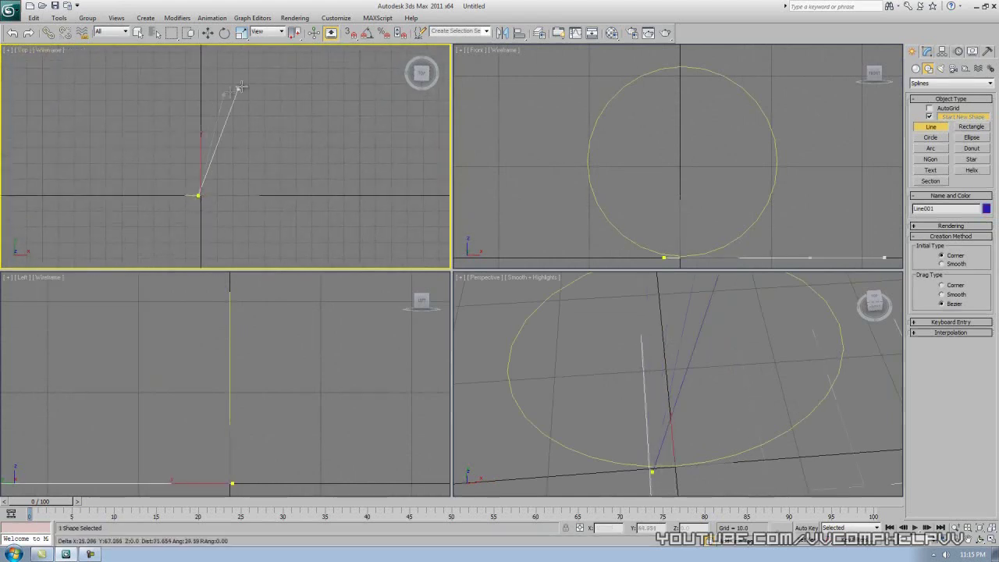
pyautogui.moveTo(297, 60); pyautogui.dragTo(366, 66)
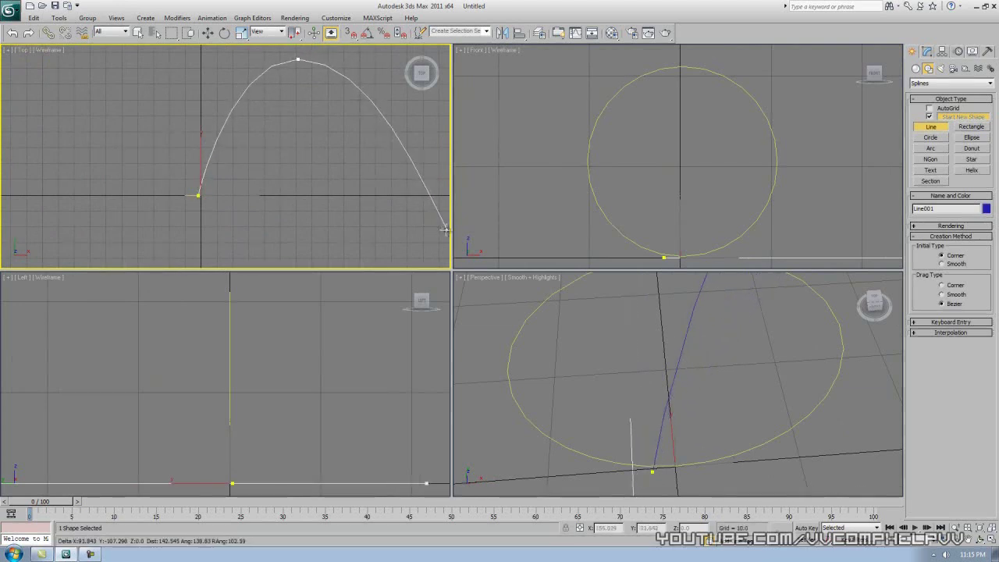
pyautogui.moveTo(445, 229); pyautogui.dragTo(432, 289)
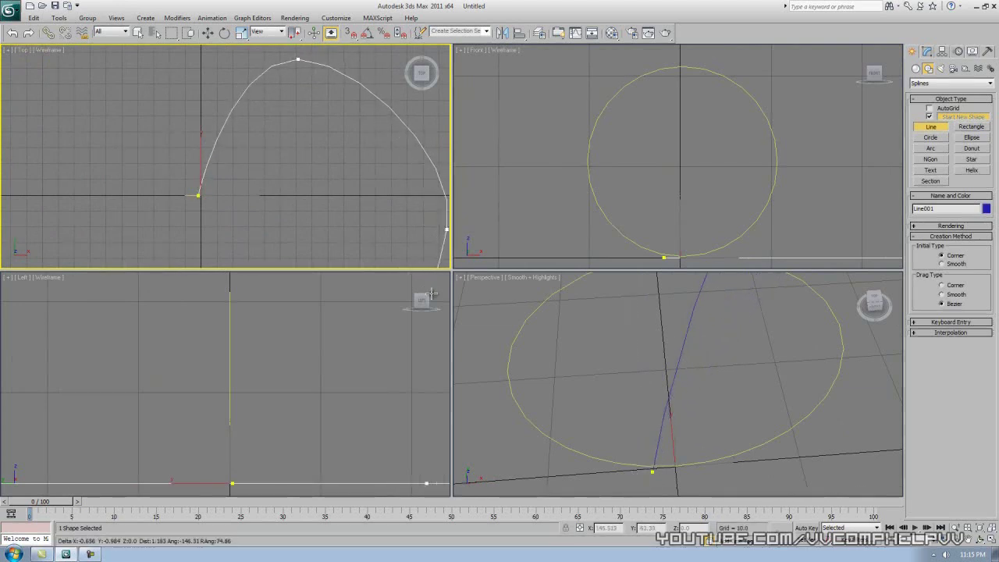
pyautogui.rightClick(393, 243)
pyautogui.moveTo(345, 210); pyautogui.dragTo(259, 230, button='middle')
pyautogui.moveTo(304, 206); pyautogui.dragTo(270, 162, button='middle')
pyautogui.scroll(-2, 265, 175)
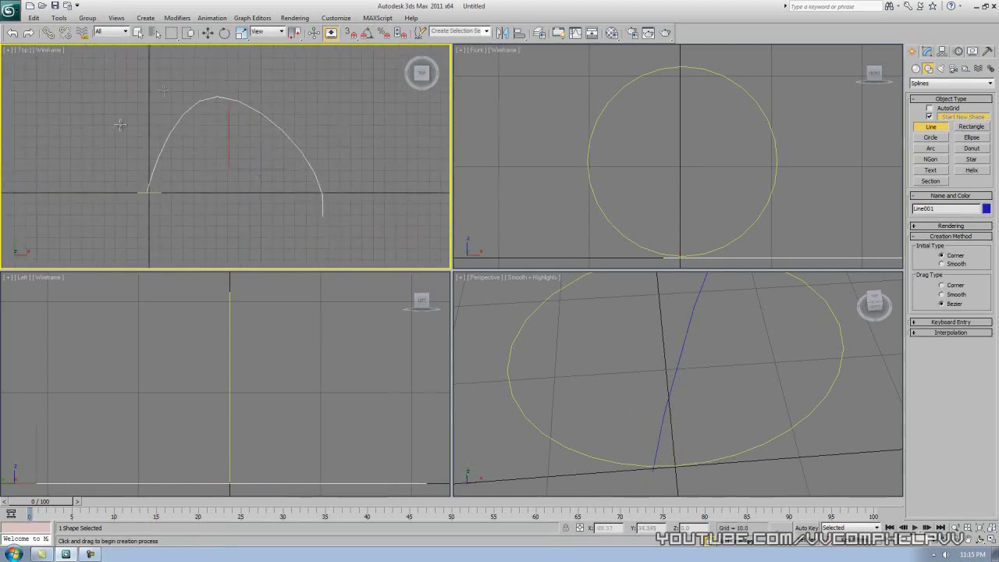
pyautogui.rightClick(299, 203)
# Step: Raise the arched line in the Front view to about Z 10.1, level with the circle's center
pyautogui.moveTo(701, 125); pyautogui.dragTo(632, 138, button='middle')
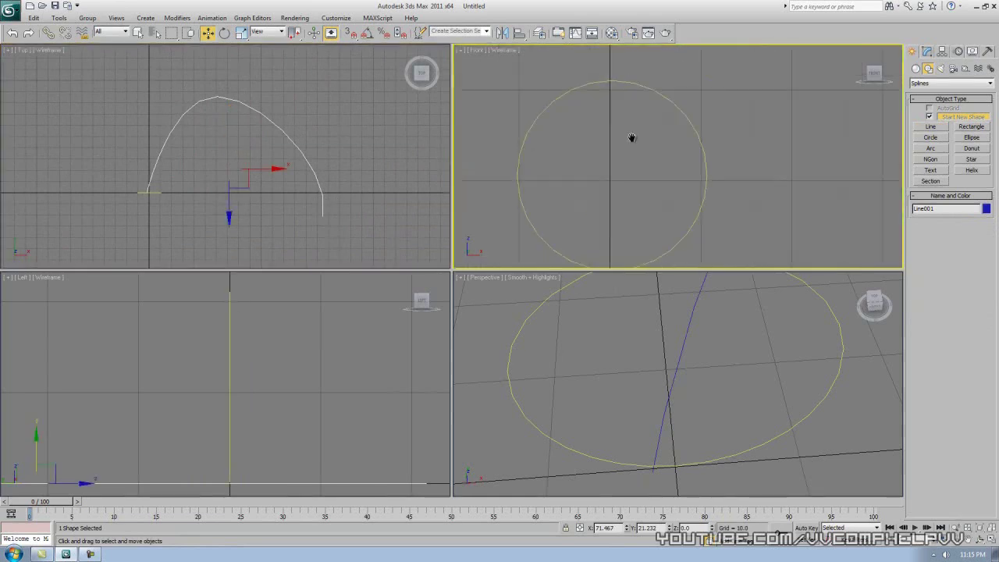
pyautogui.scroll(-4, 631, 138)
pyautogui.moveTo(705, 165); pyautogui.dragTo(630, 171, button='middle')
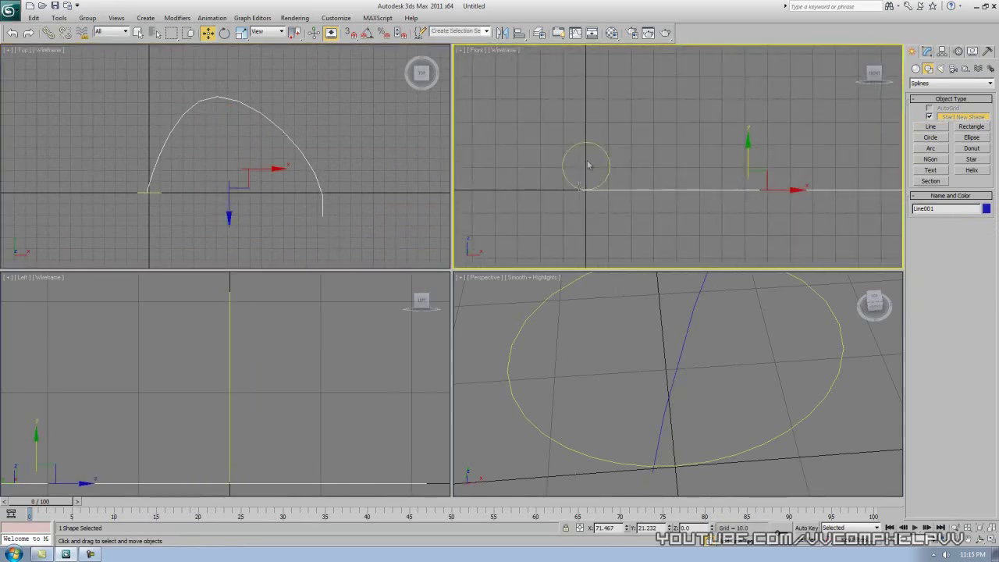
pyautogui.moveTo(747, 167); pyautogui.dragTo(697, 149)
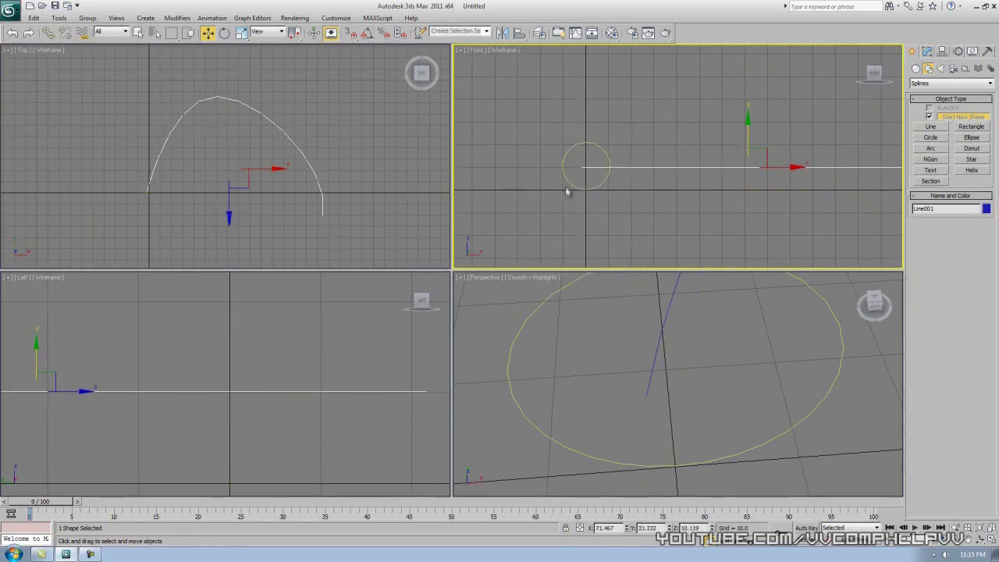
pyautogui.moveTo(654, 199); pyautogui.dragTo(652, 202, button='middle')
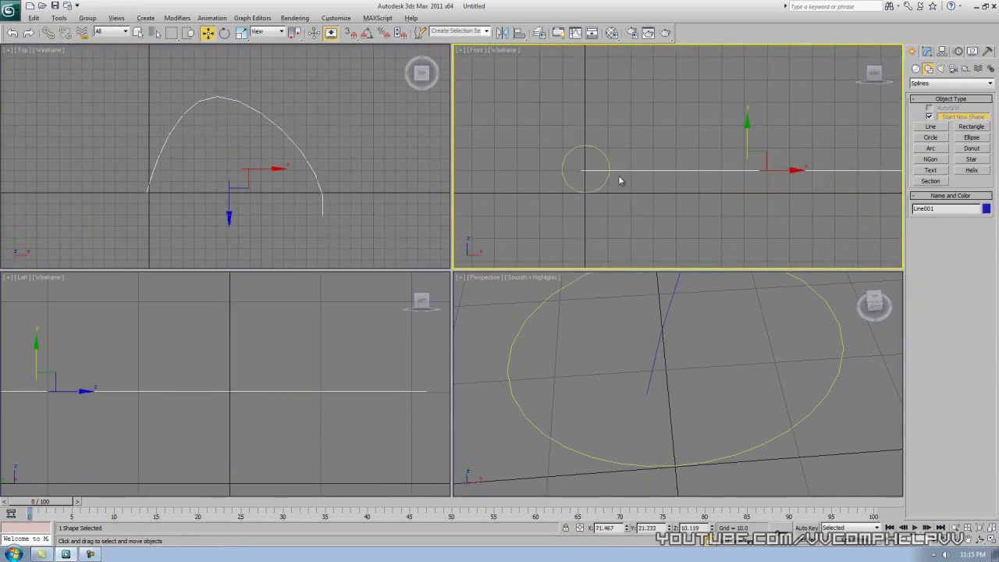
pyautogui.moveTo(669, 384)
pyautogui.keyDown('alt'); pyautogui.mouseDown(button='middle')
pyautogui.moveTo(751, 356)
pyautogui.moveTo(731, 366)
pyautogui.moveTo(767, 330)
pyautogui.moveTo(697, 373)
pyautogui.moveTo(610, 392)
pyautogui.moveTo(682, 396)
pyautogui.mouseUp(button='middle'); pyautogui.keyUp('alt')
pyautogui.scroll(-5, 758, 356)
pyautogui.moveTo(709, 362)
pyautogui.keyDown('alt'); pyautogui.mouseDown(button='middle')
pyautogui.moveTo(721, 390)
pyautogui.moveTo(707, 367)
pyautogui.mouseUp(button='middle'); pyautogui.keyUp('alt')
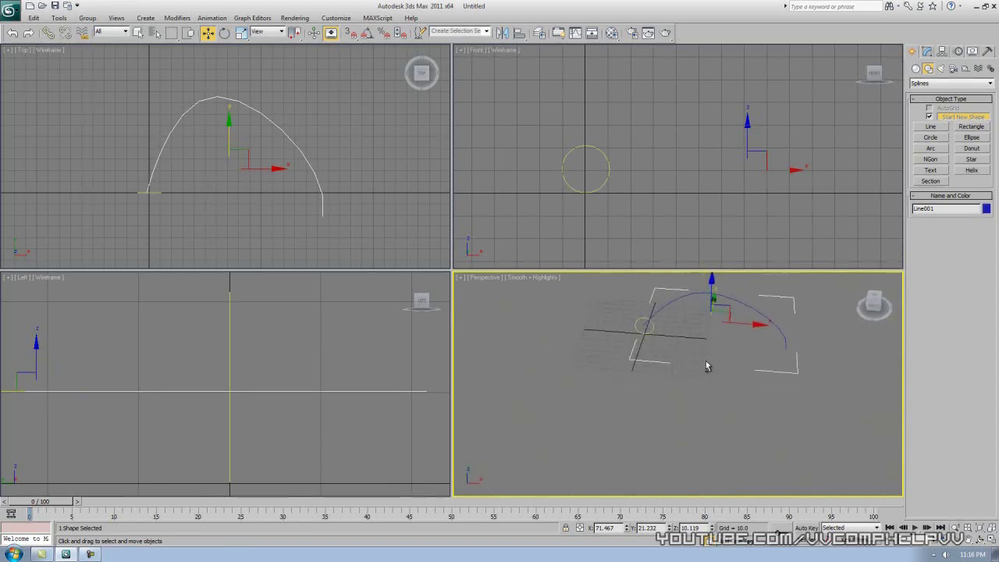
# Step: Scale the circle uniformly to about 66 percent and move it to about Z 9.7, centered on the line's height
pyautogui.rightClick(631, 170)
pyautogui.moveTo(606, 157); pyautogui.dragTo(579, 188)
pyautogui.press('r')
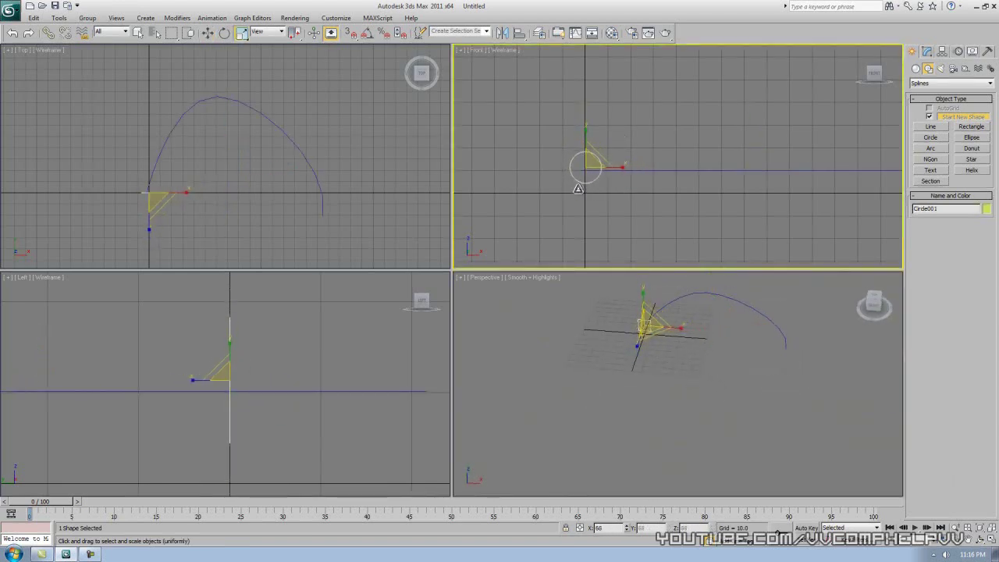
pyautogui.press('e')
pyautogui.press('w')
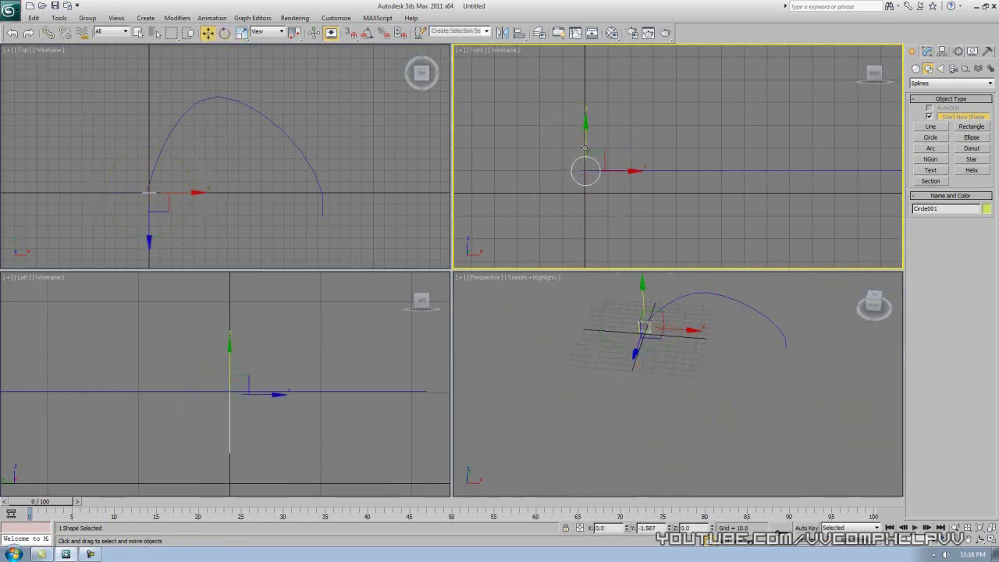
pyautogui.rightClick(723, 348)
pyautogui.scroll(5, 700, 402)
pyautogui.moveTo(724, 348); pyautogui.dragTo(582, 295, button='middle')
pyautogui.middleClick(274, 123)
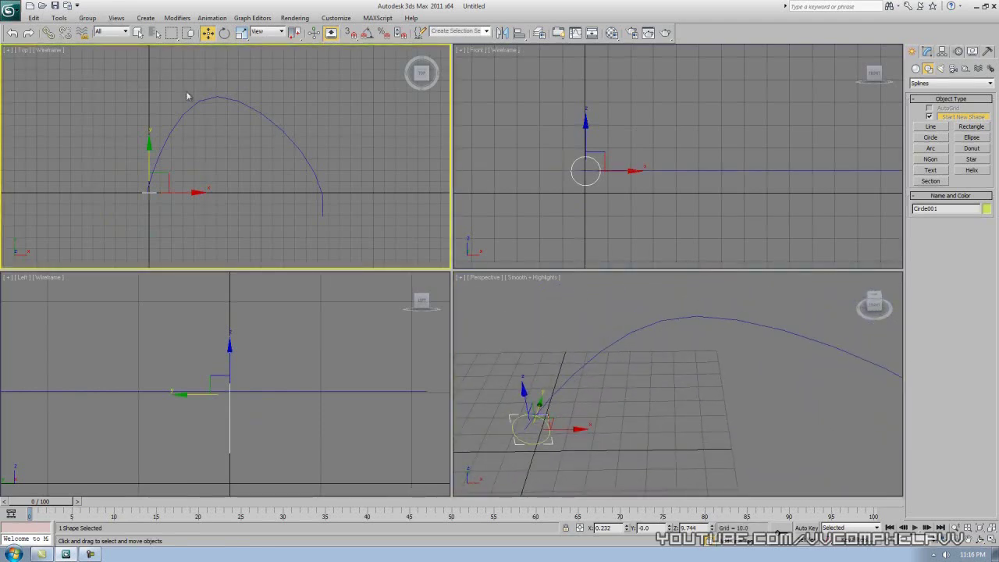
pyautogui.rightClick(547, 179)
pyautogui.rightClick(311, 152)
pyautogui.rightClick(305, 327)
pyautogui.rightClick(562, 328)
pyautogui.rightClick(629, 181)
pyautogui.rightClick(406, 195)
pyautogui.rightClick(539, 405)
pyautogui.rightClick(390, 328)
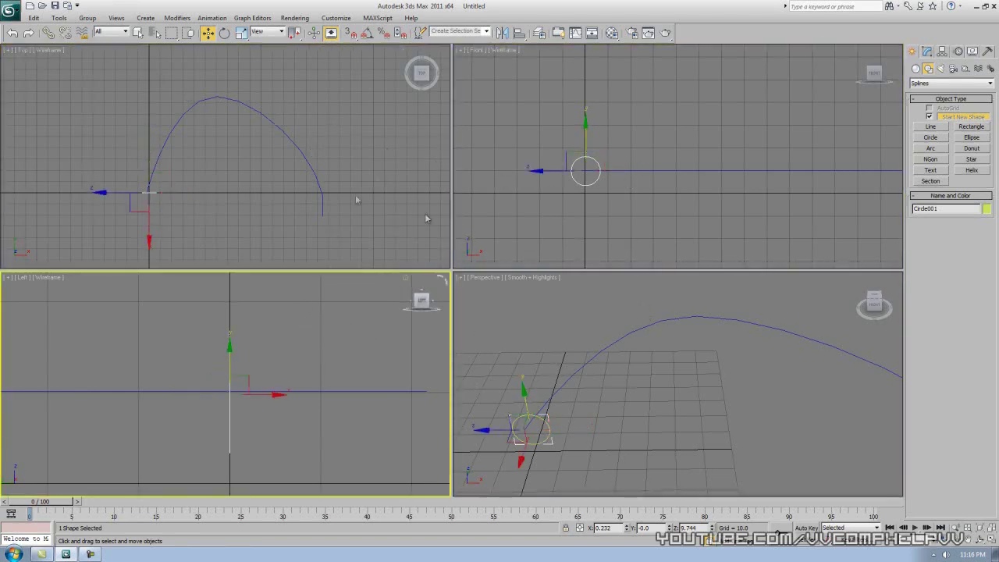
pyautogui.rightClick(425, 213)
pyautogui.rightClick(499, 205)
pyautogui.rightClick(424, 210)
pyautogui.rightClick(398, 301)
pyautogui.rightClick(515, 312)
pyautogui.rightClick(414, 204)
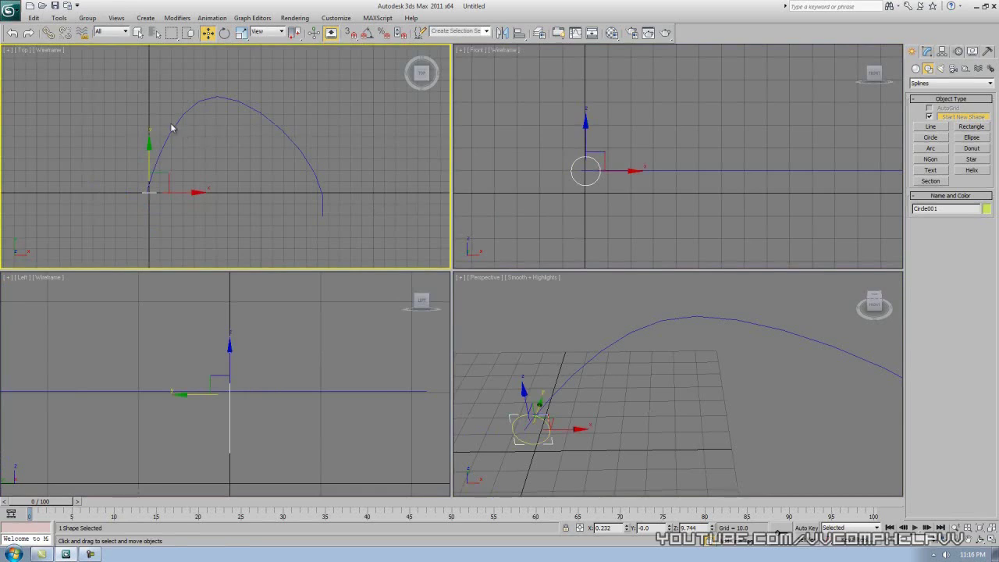
# Step: Create a Loft compound object with the arched line as the path and the circle as the shape
pyautogui.moveTo(209, 137); pyautogui.dragTo(221, 143)
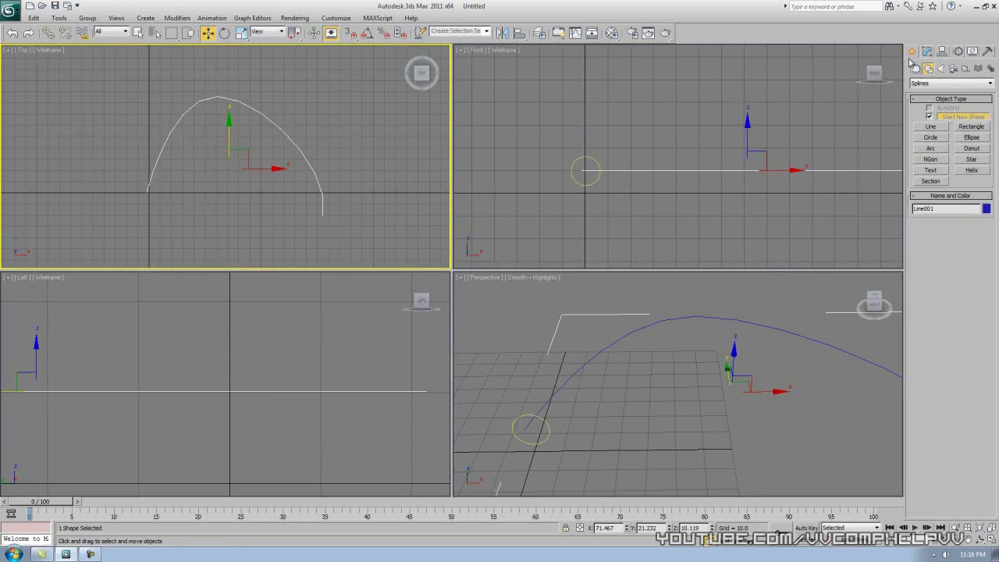
pyautogui.click(924, 84)
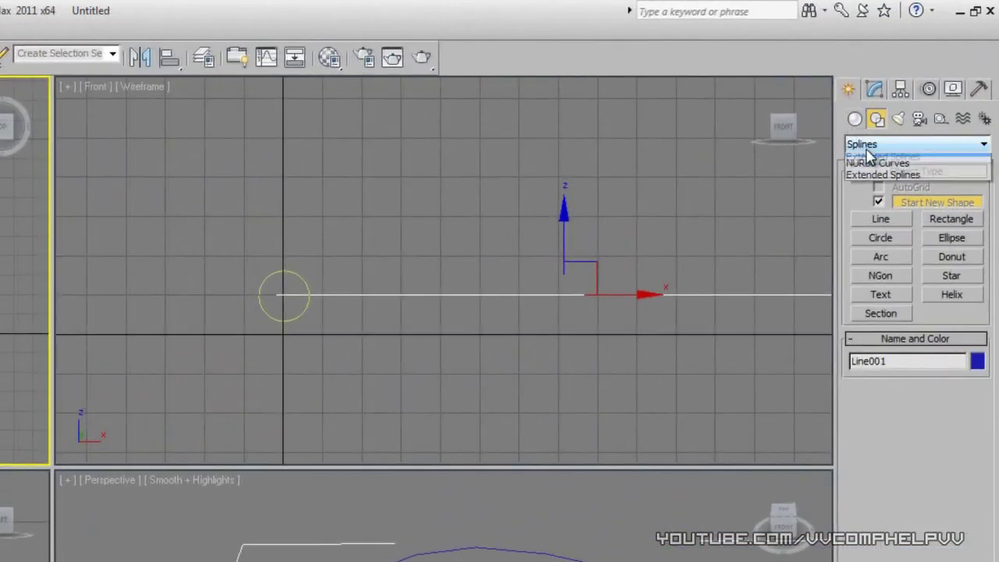
pyautogui.click(859, 156)
pyautogui.click(855, 119)
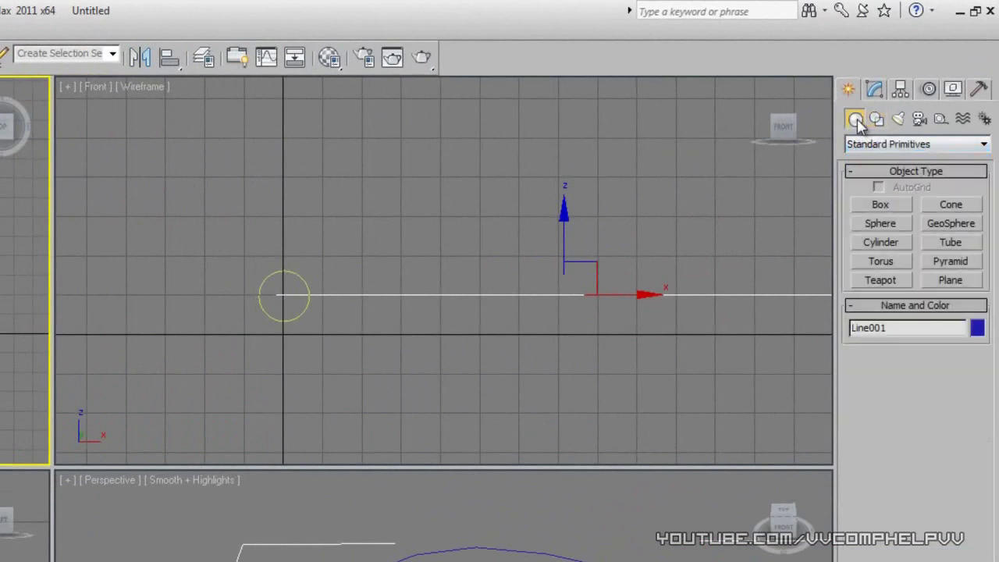
pyautogui.click(885, 148)
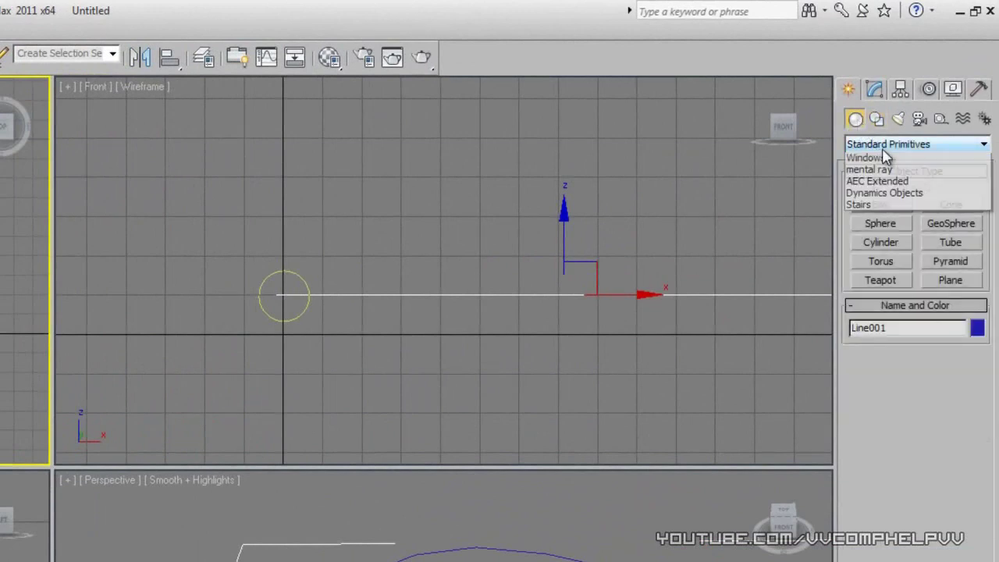
pyautogui.click(887, 184)
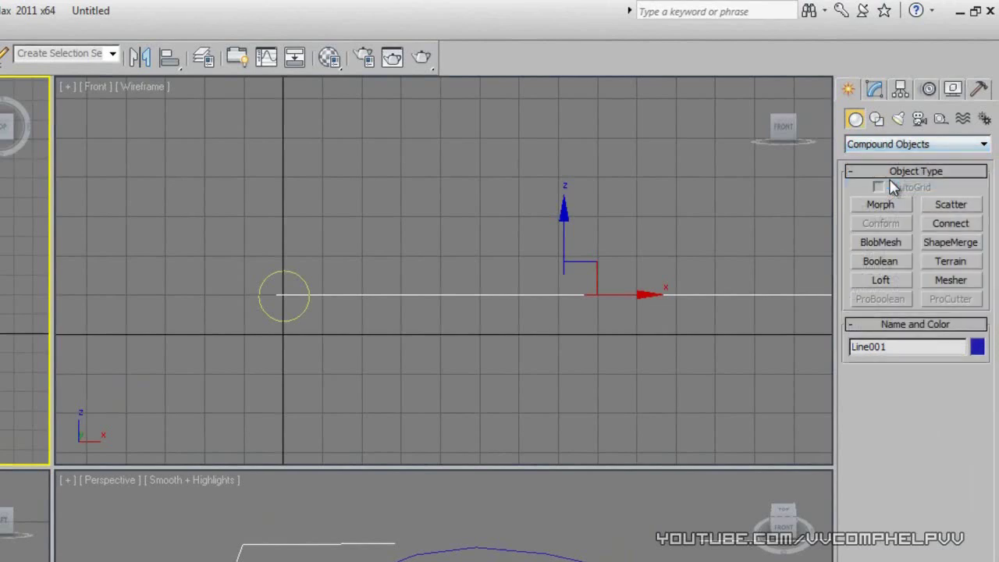
pyautogui.click(886, 283)
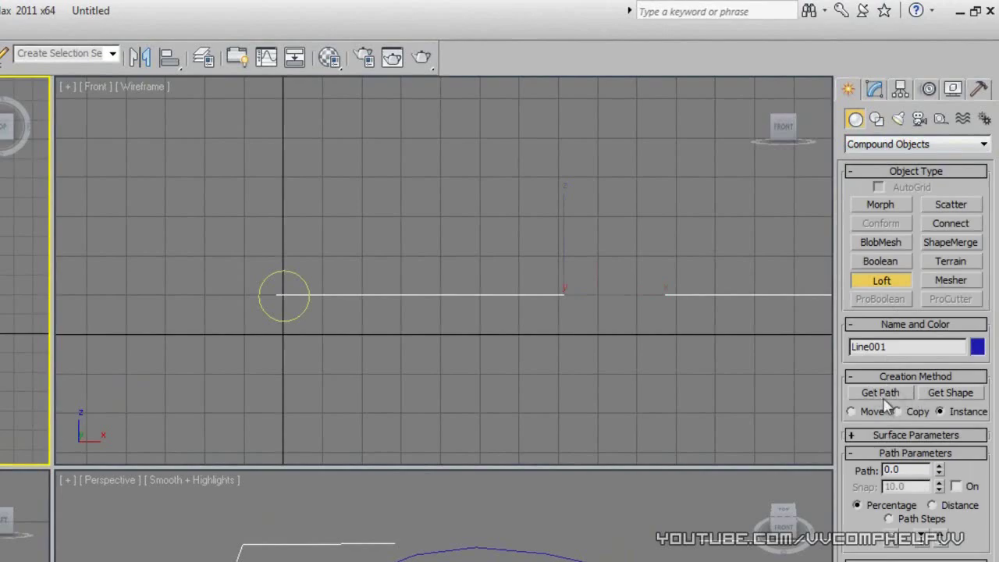
pyautogui.click(960, 395)
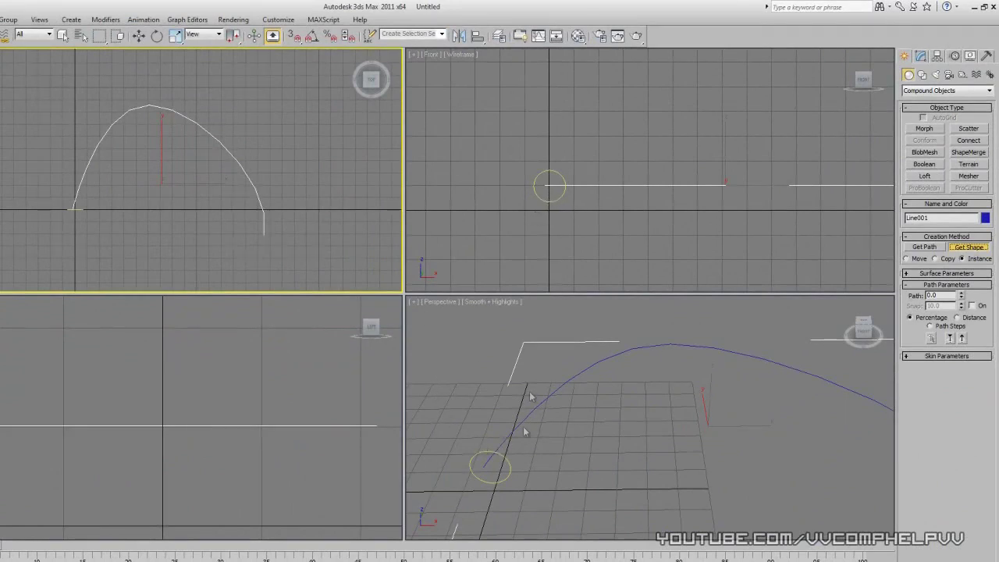
pyautogui.click(478, 453)
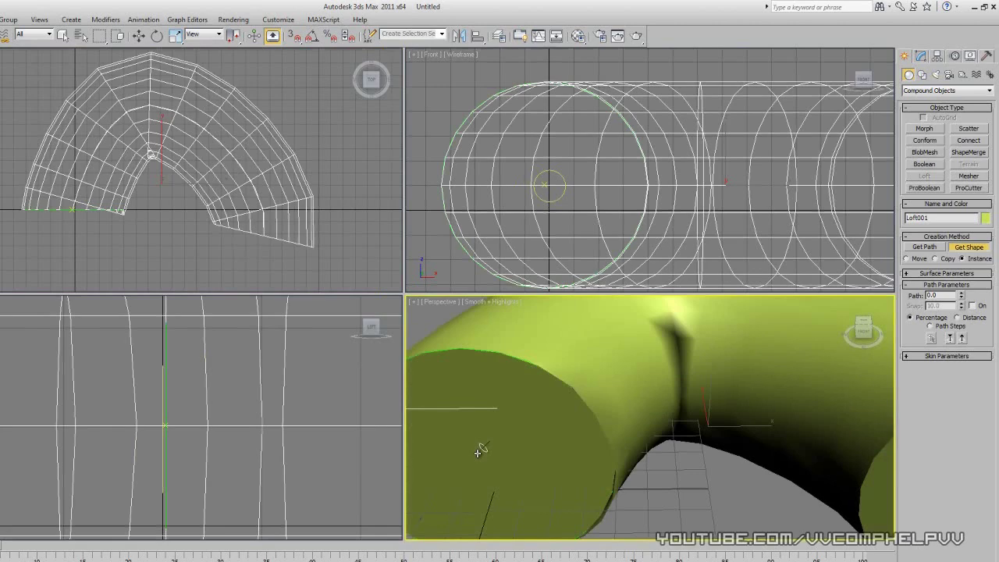
pyautogui.scroll(-5, 698, 452)
pyautogui.press('w')
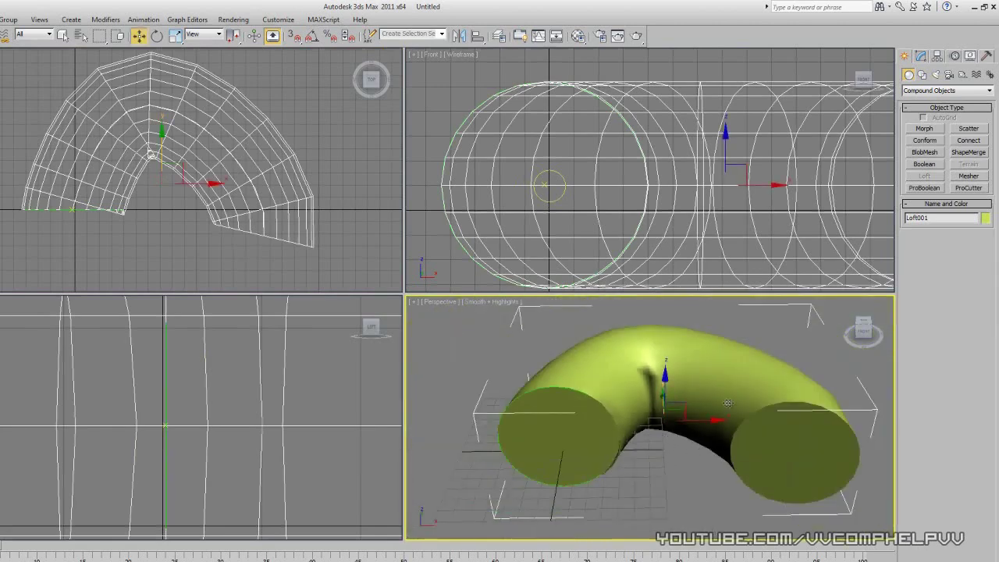
pyautogui.keyDown('alt'); pyautogui.moveTo(700, 428); pyautogui.dragTo(678, 353, button='middle'); pyautogui.keyUp('alt')
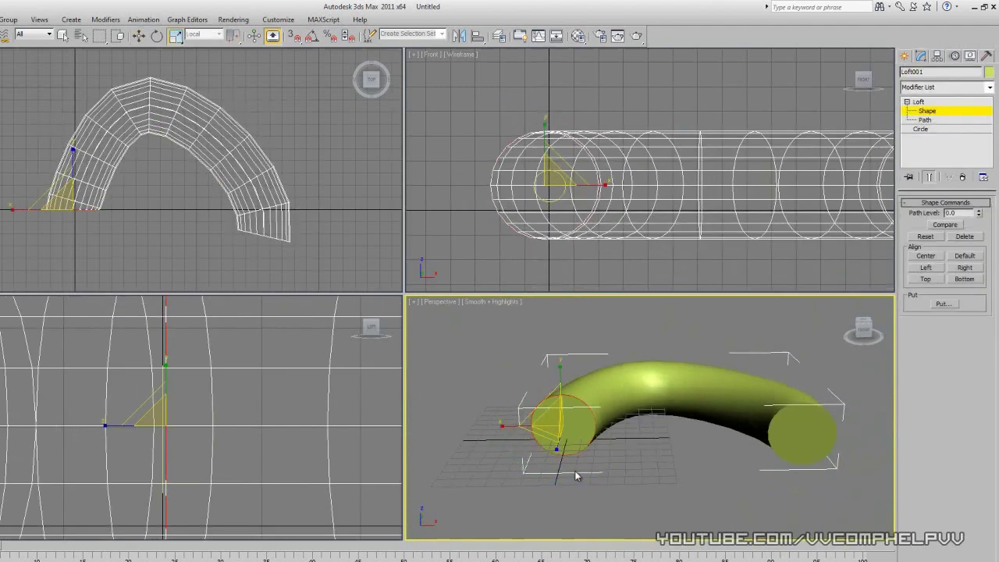
# Step: Edit the loft at Shape level and scale its cross-section down into a thin round tube
pyautogui.click(911, 103)
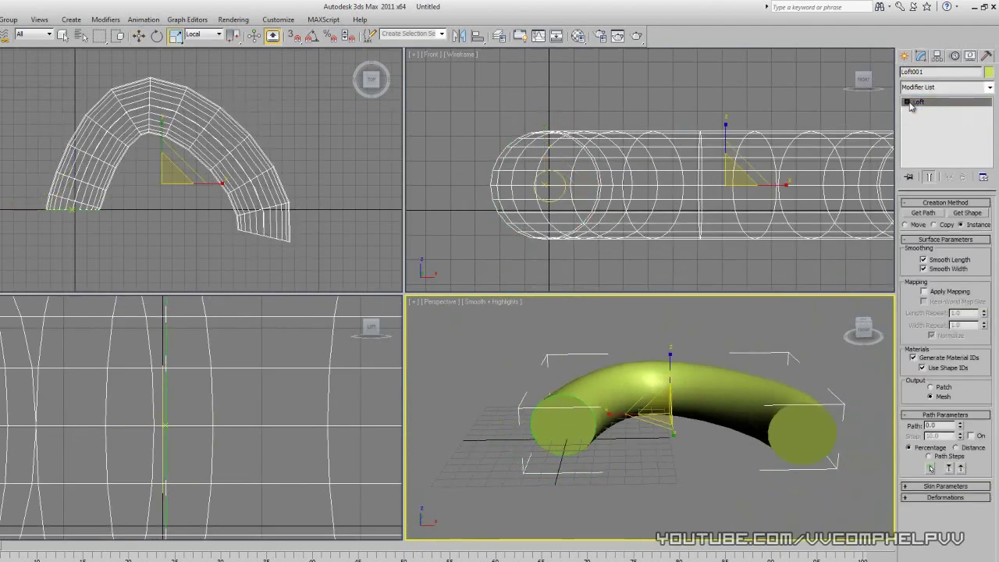
pyautogui.click(927, 111)
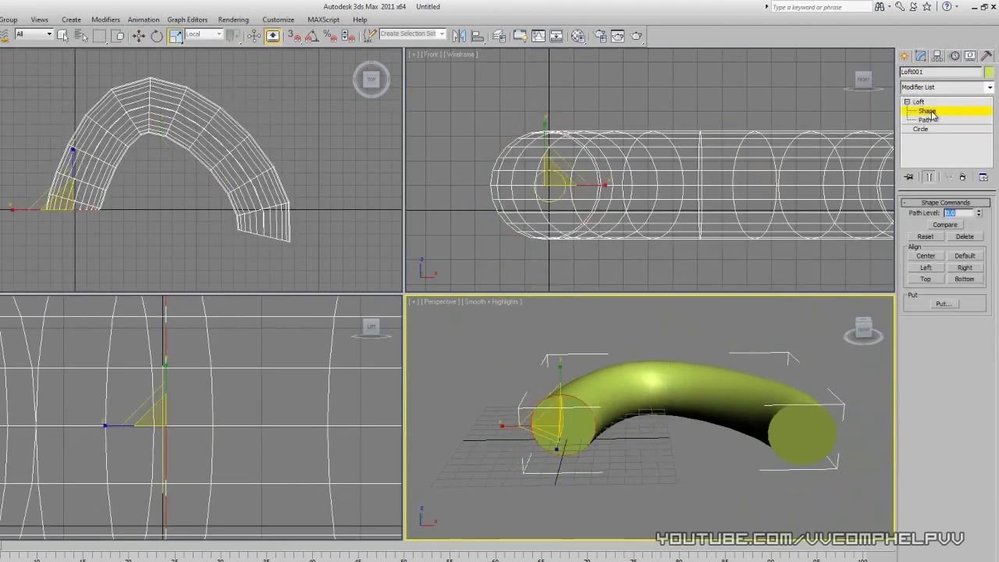
pyautogui.rightClick(651, 390)
pyautogui.click(561, 363)
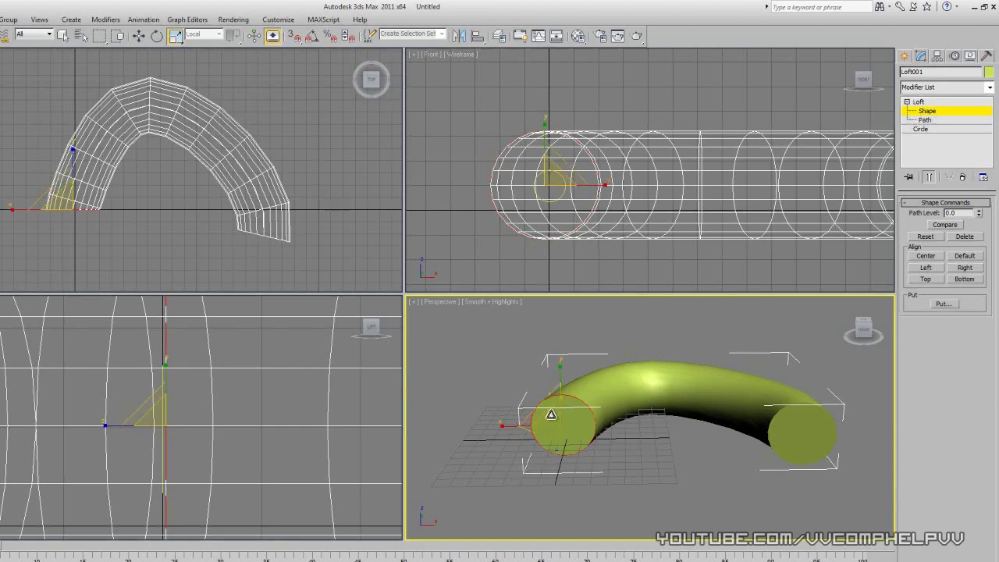
pyautogui.moveTo(546, 411); pyautogui.dragTo(565, 304)
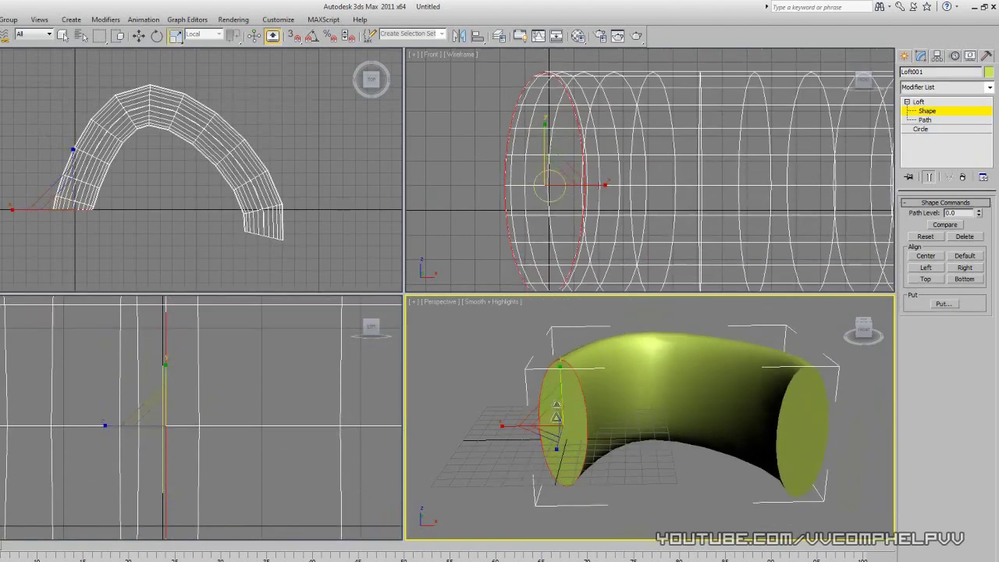
pyautogui.moveTo(520, 426); pyautogui.dragTo(642, 533)
pyautogui.keyDown('alt'); pyautogui.moveTo(690, 506); pyautogui.dragTo(596, 512, button='middle'); pyautogui.keyUp('alt')
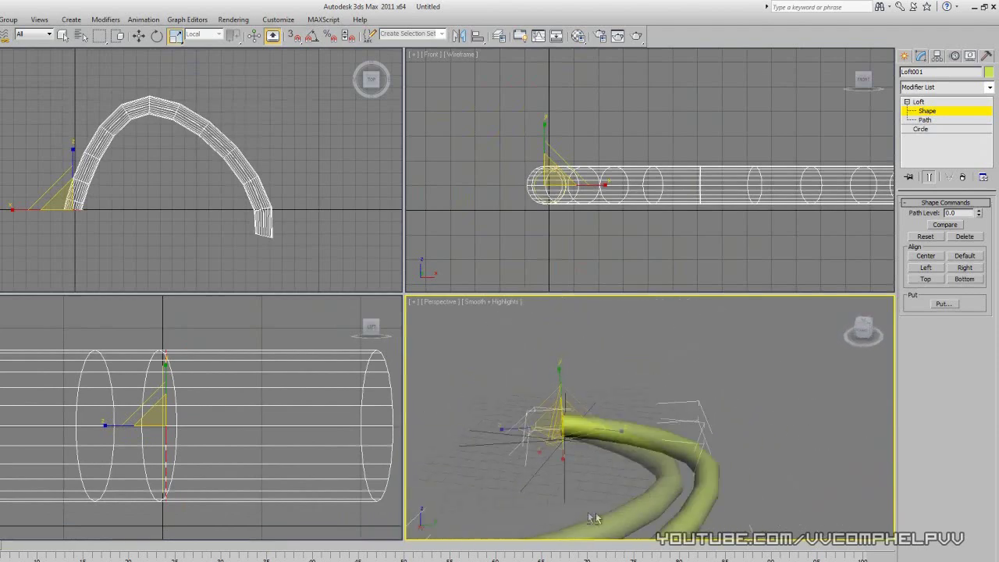
# Step: Open the sub-levels of the loft's path line and select its spline at Spline level
pyautogui.click(931, 120)
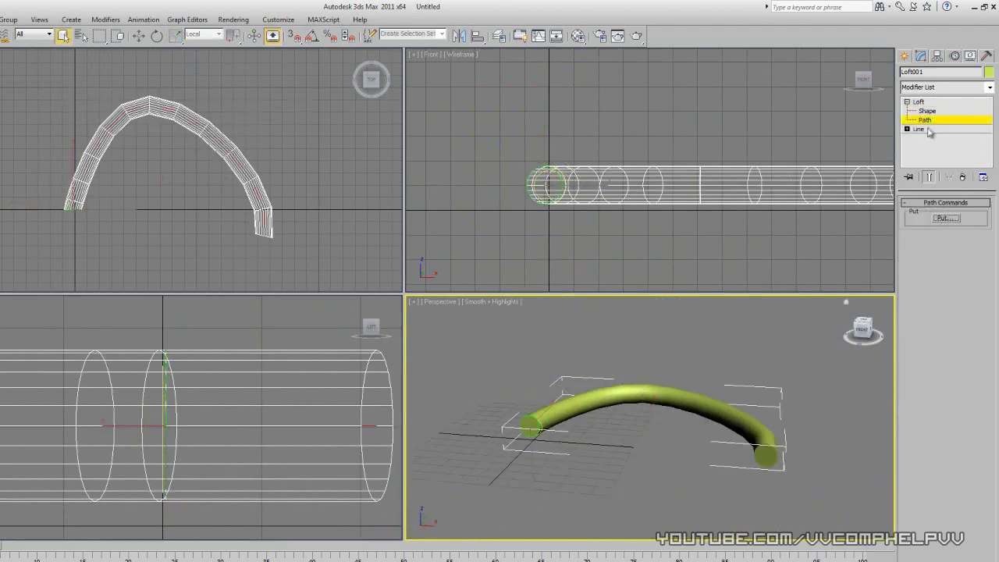
pyautogui.click(918, 130)
pyautogui.click(907, 129)
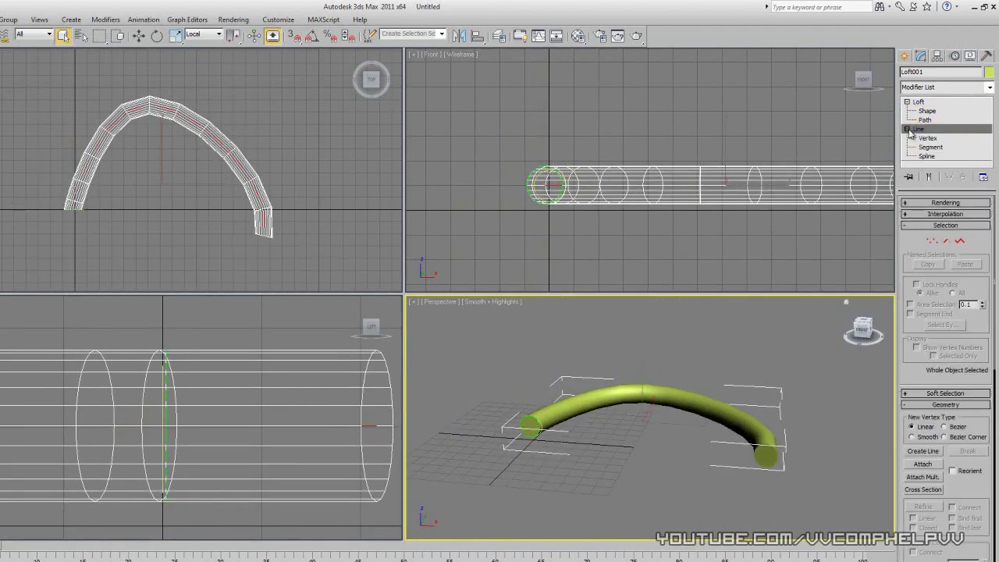
pyautogui.moveTo(736, 408); pyautogui.dragTo(706, 368, button='middle')
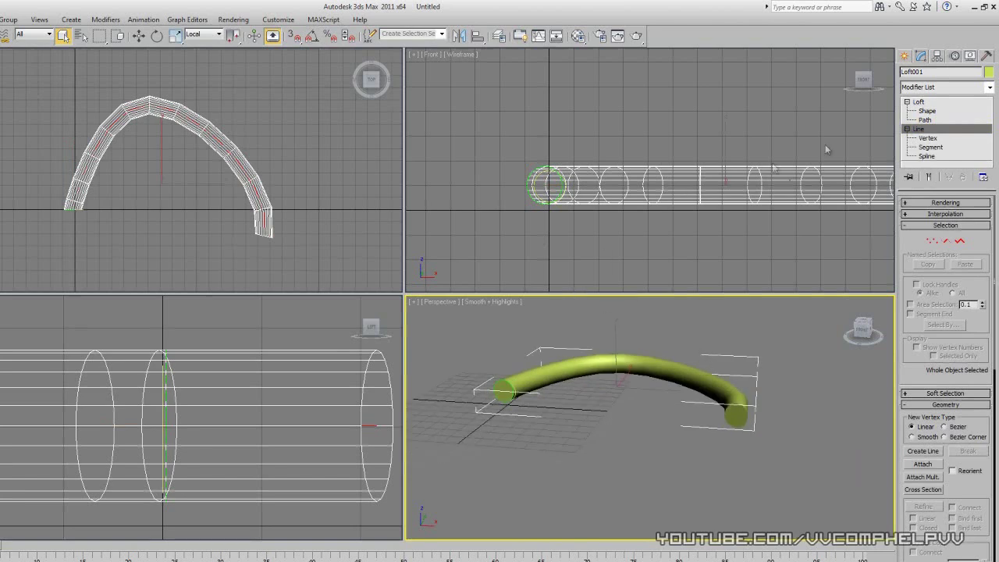
pyautogui.click(934, 147)
pyautogui.click(931, 157)
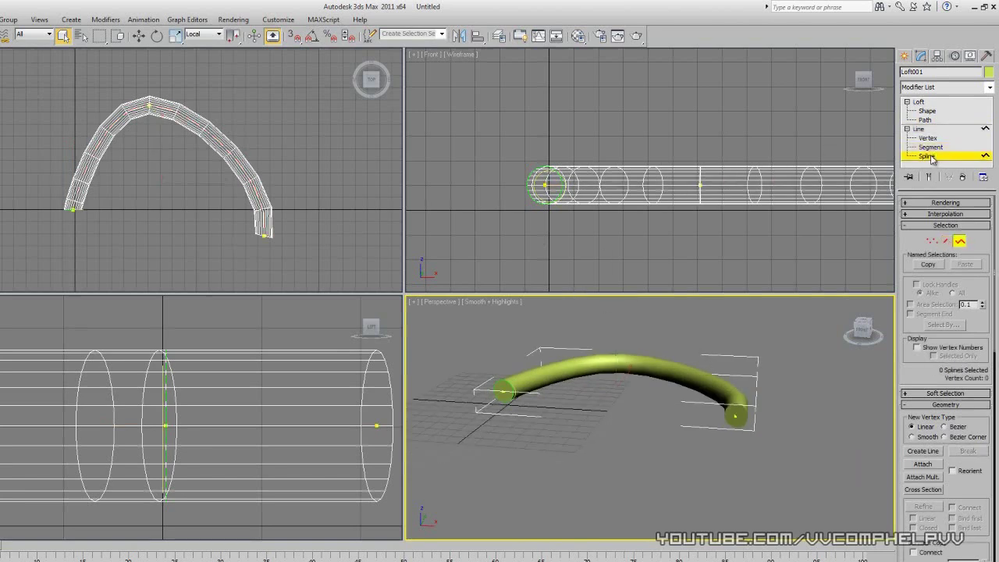
pyautogui.moveTo(333, 218); pyautogui.dragTo(228, 101, button='middle')
pyautogui.scroll(3, 348, 241)
pyautogui.moveTo(266, 214); pyautogui.dragTo(265, 215)
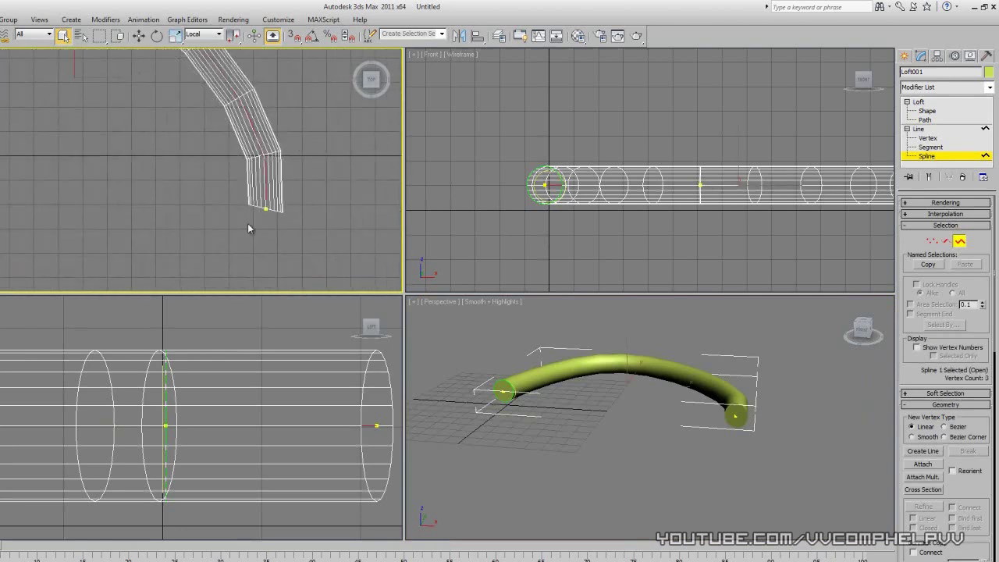
# Step: Switch the path line to Vertex level and select the vertex at the arch's lower end in the Top view
pyautogui.click(929, 138)
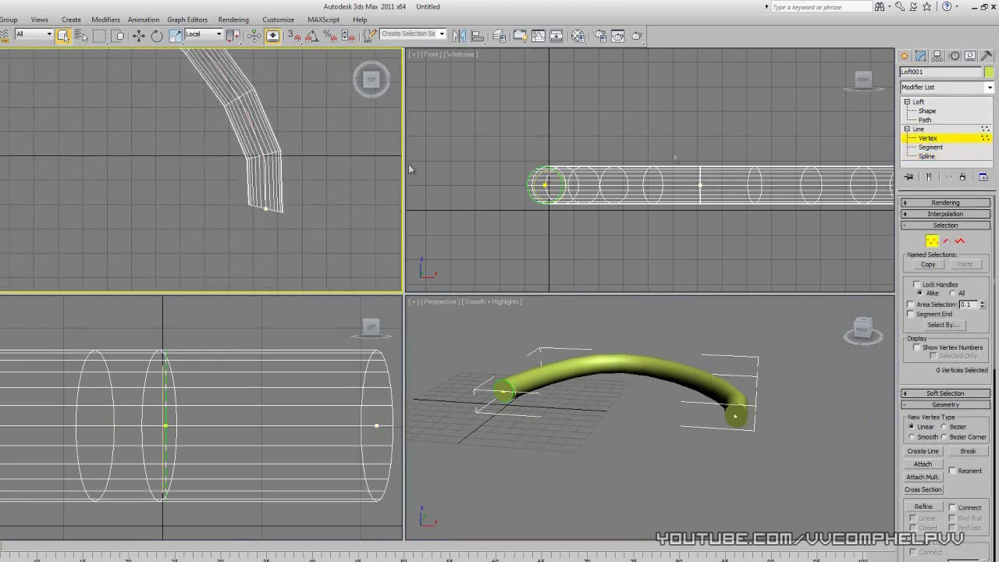
pyautogui.scroll(-5, 241, 191)
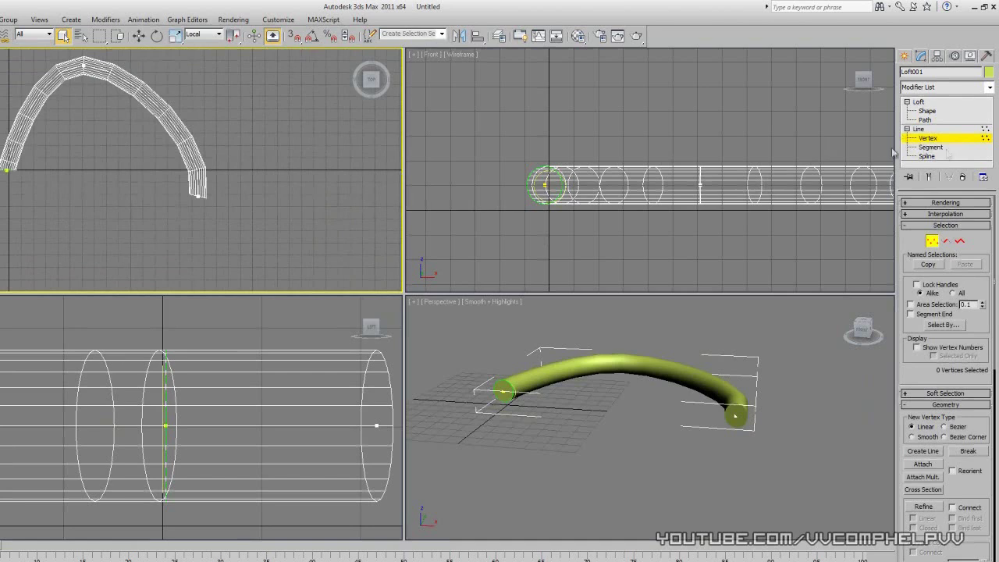
pyautogui.moveTo(189, 198); pyautogui.dragTo(178, 204)
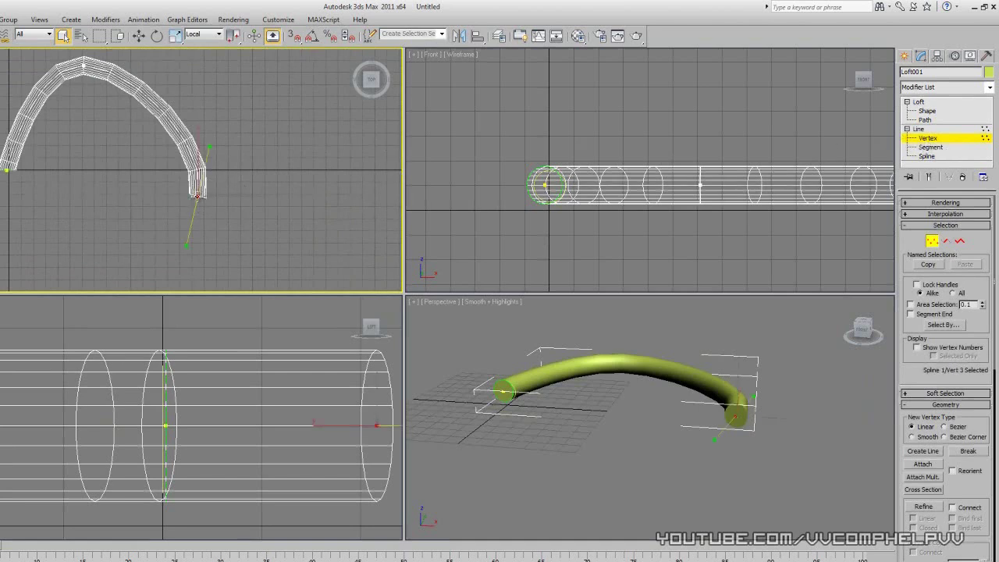
pyautogui.click(201, 197)
pyautogui.keyDown('ctrl'); pyautogui.moveTo(134, 123); pyautogui.dragTo(4, 187); pyautogui.keyUp('ctrl')
pyautogui.moveTo(272, 222); pyautogui.dragTo(2, 60)
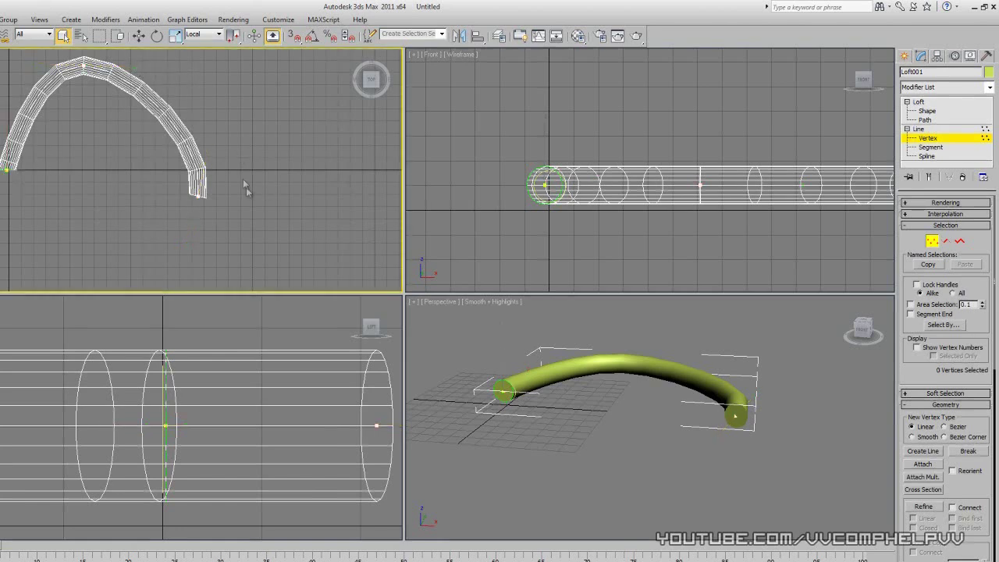
pyautogui.moveTo(246, 187); pyautogui.dragTo(175, 220)
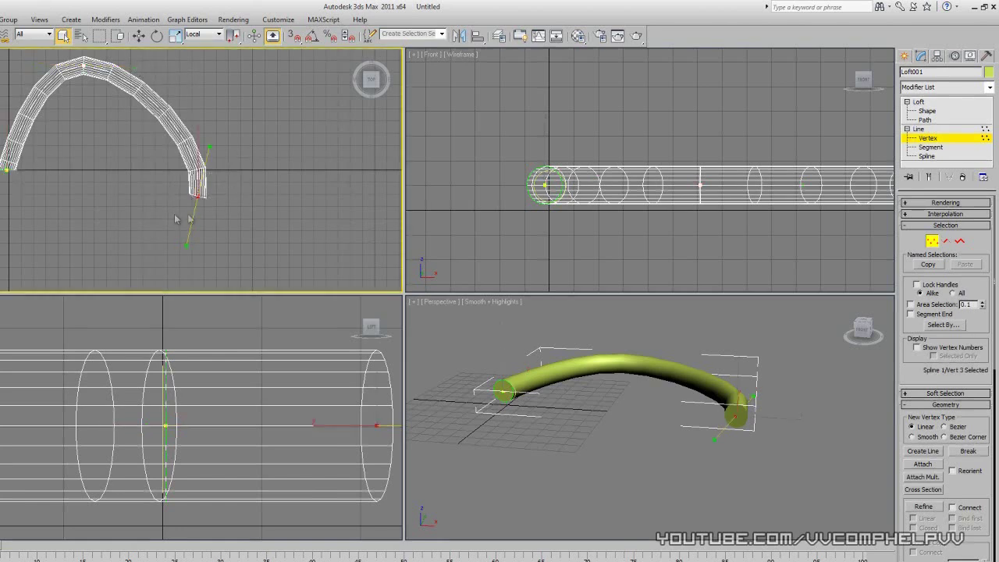
# Step: Raise the selected end vertex along Z in the Perspective view so the tube bends upward
pyautogui.rightClick(810, 434)
pyautogui.moveTo(799, 432); pyautogui.dragTo(723, 413, button='middle')
pyautogui.press('w')
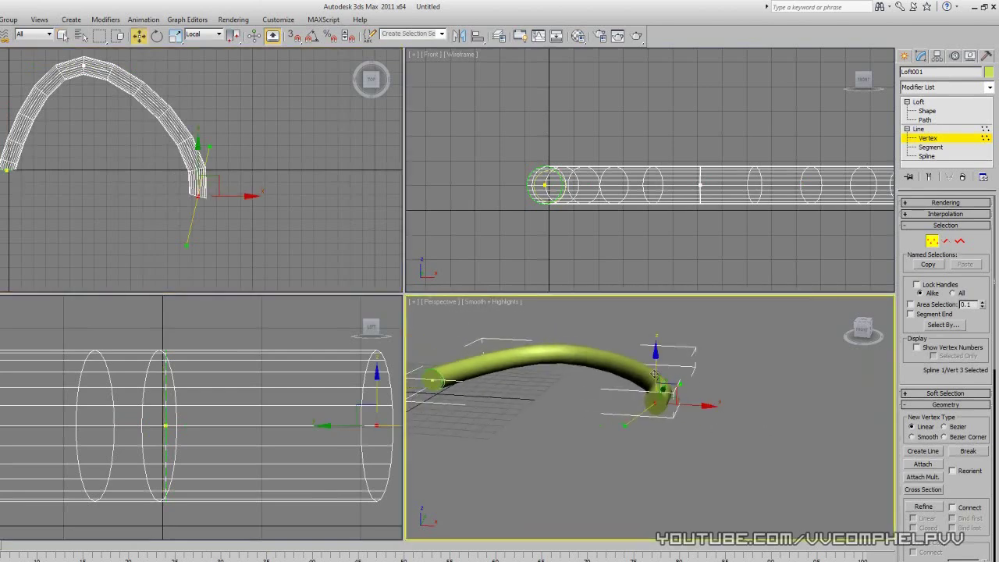
pyautogui.moveTo(656, 362); pyautogui.dragTo(677, 345)
pyautogui.keyDown('alt'); pyautogui.moveTo(623, 339); pyautogui.dragTo(660, 439, button='middle'); pyautogui.keyUp('alt')
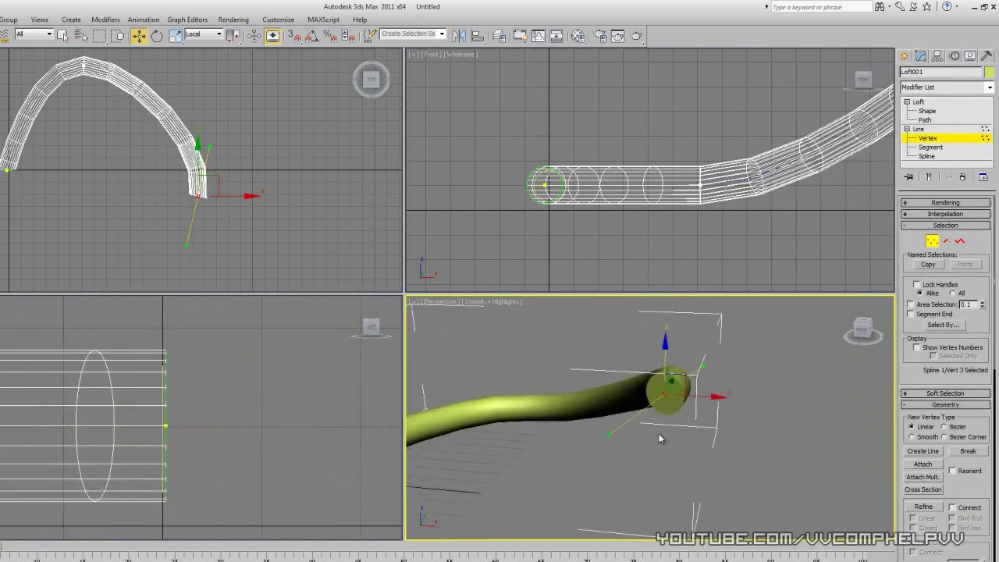
# Step: Move the raised end vertex inward to narrow the arch, fine-tune its position in the Top view, and deselect it
pyautogui.moveTo(619, 438); pyautogui.dragTo(709, 410)
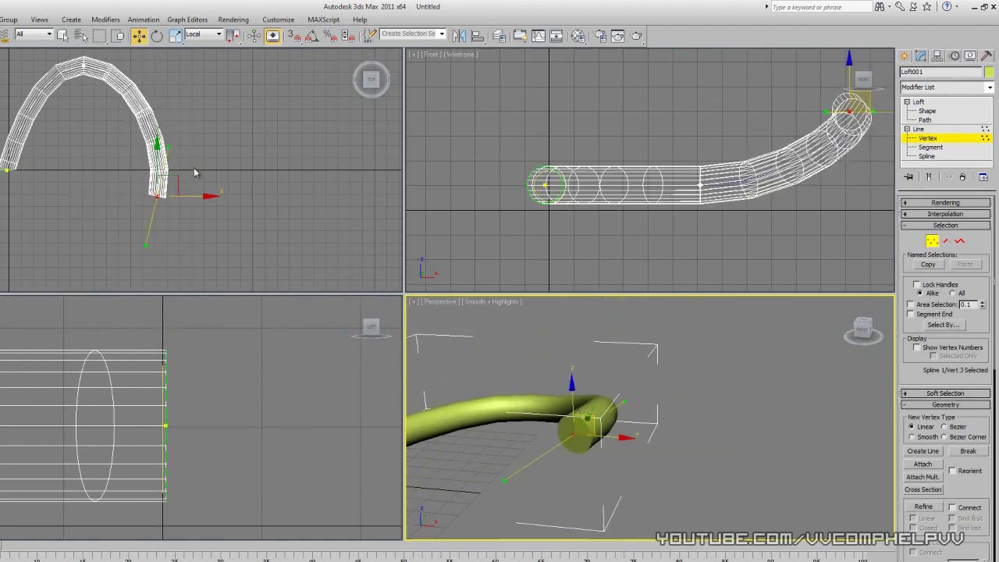
pyautogui.rightClick(173, 182)
pyautogui.moveTo(172, 178); pyautogui.dragTo(228, 151)
pyautogui.click(228, 152)
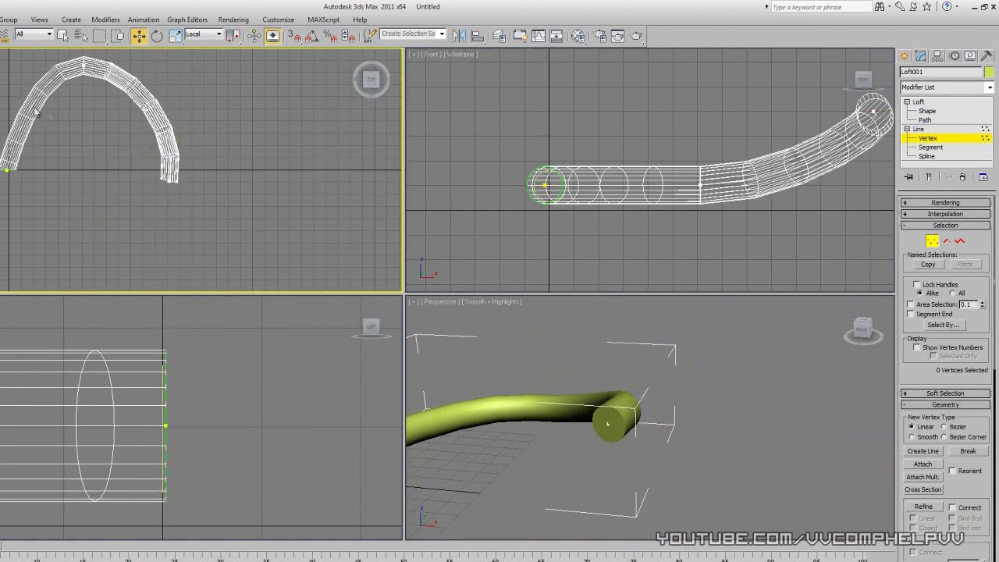
# Step: Switch the path line to Segment level, select its second segment in the Front view, try lowering it, and delete the selection
pyautogui.click(930, 147)
pyautogui.moveTo(747, 216); pyautogui.dragTo(666, 217, button='middle')
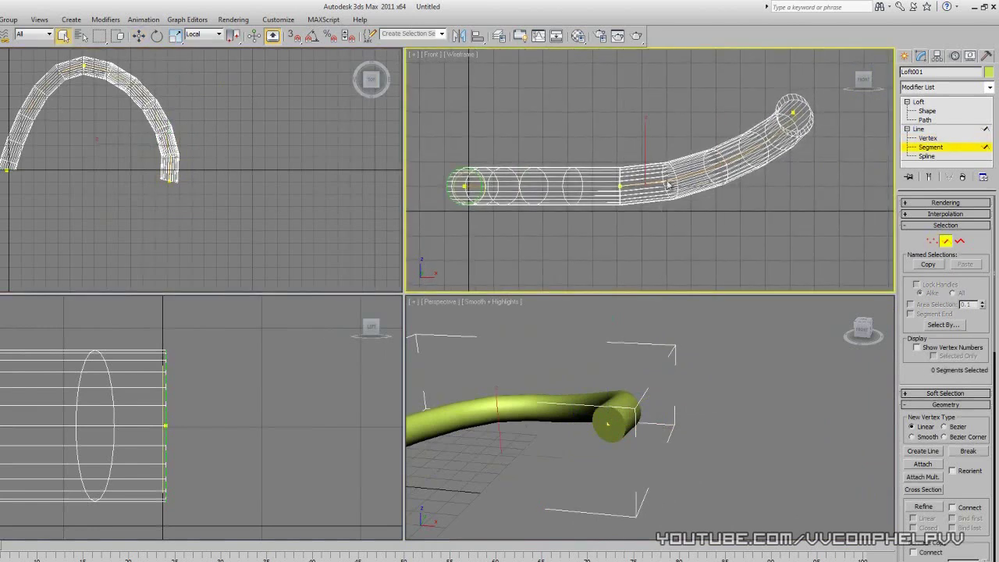
pyautogui.moveTo(676, 148); pyautogui.dragTo(699, 209)
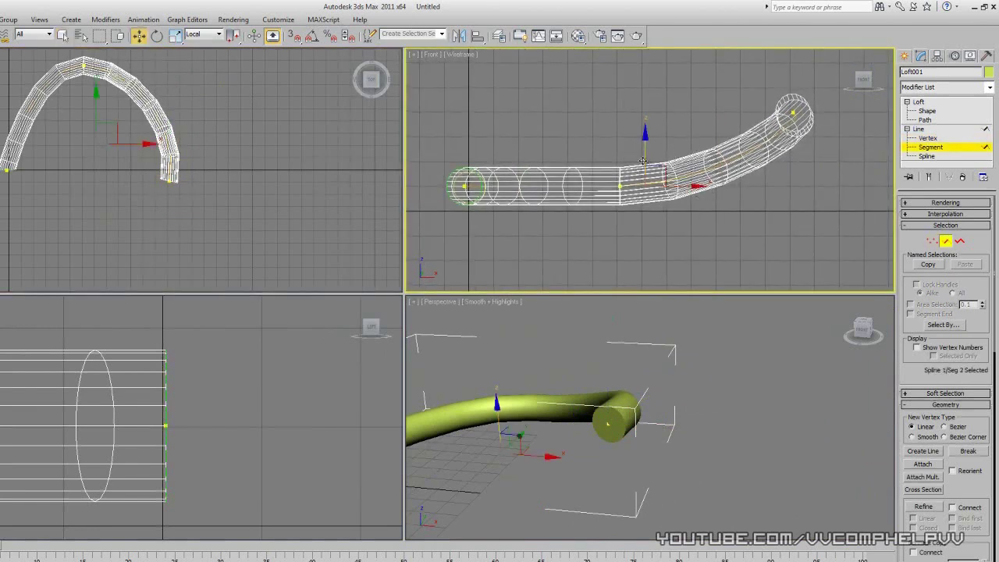
pyautogui.moveTo(641, 161); pyautogui.dragTo(655, 209)
pyautogui.rightClick(656, 209)
pyautogui.click(758, 236)
pyautogui.press('Delete')
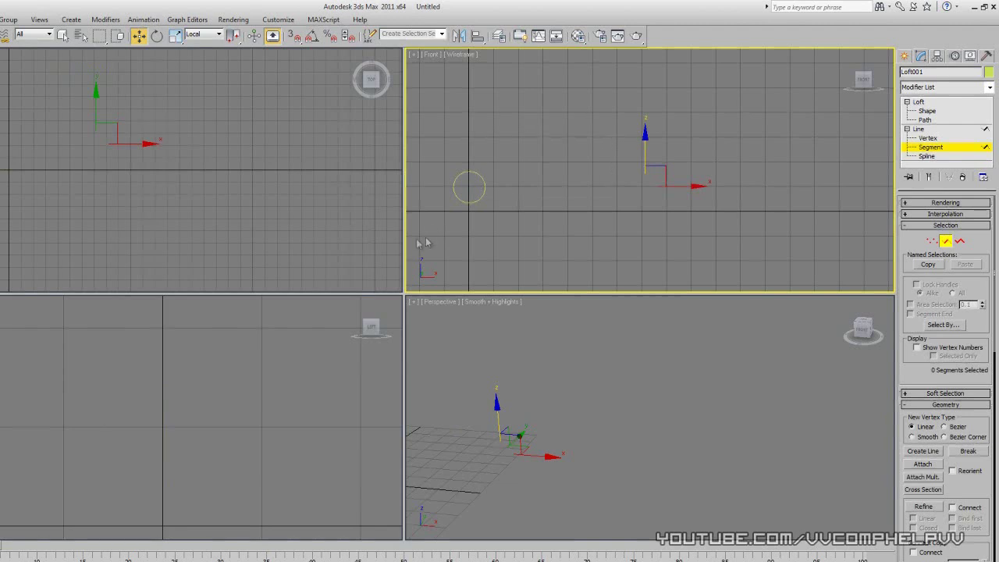
# Step: Reset the scene to an empty one, discarding the loft
pyautogui.moveTo(201, 156); pyautogui.dragTo(234, 179, button='middle')
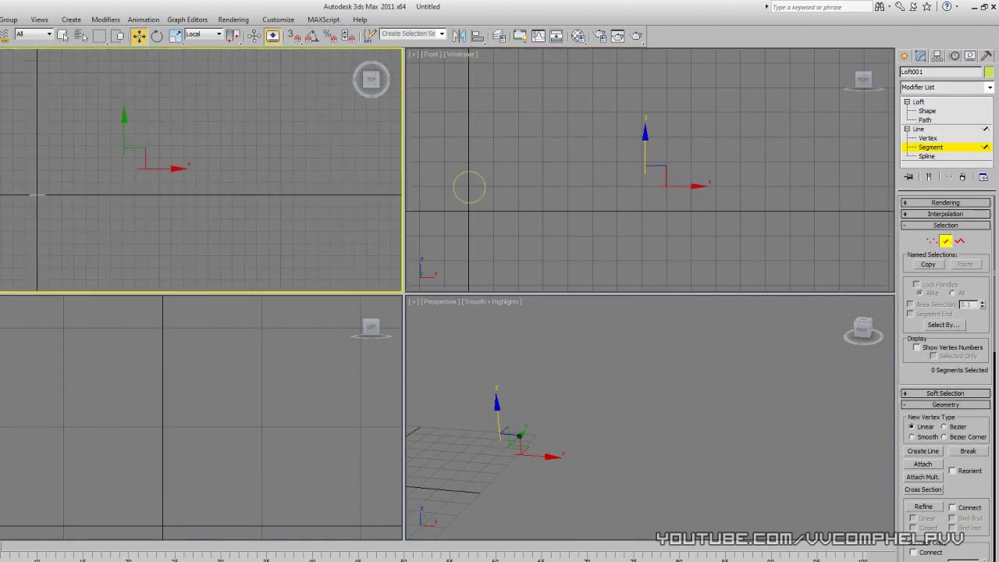
pyautogui.click(2, 8)
pyautogui.click(1, 72)
pyautogui.click(466, 341)
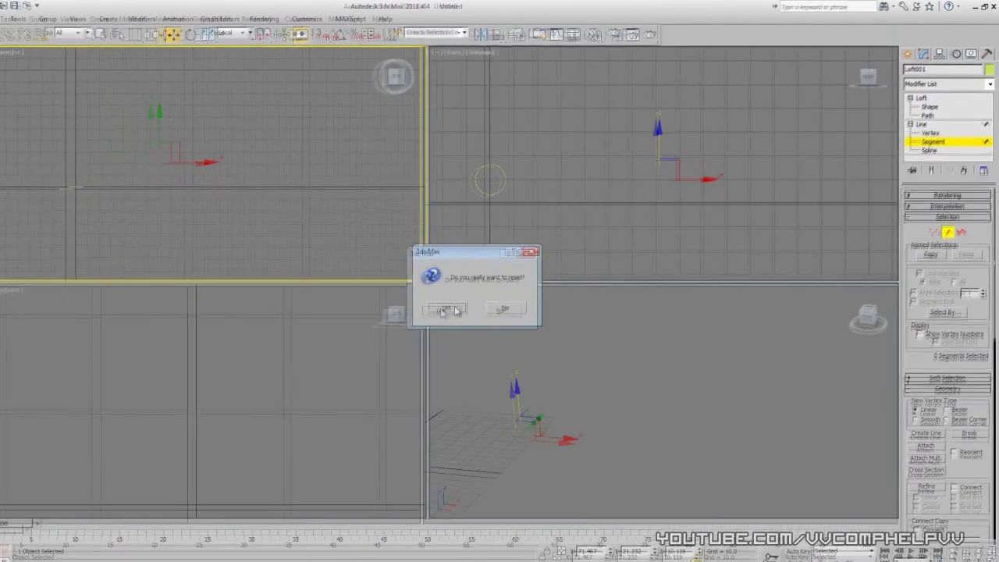
pyautogui.click(456, 310)
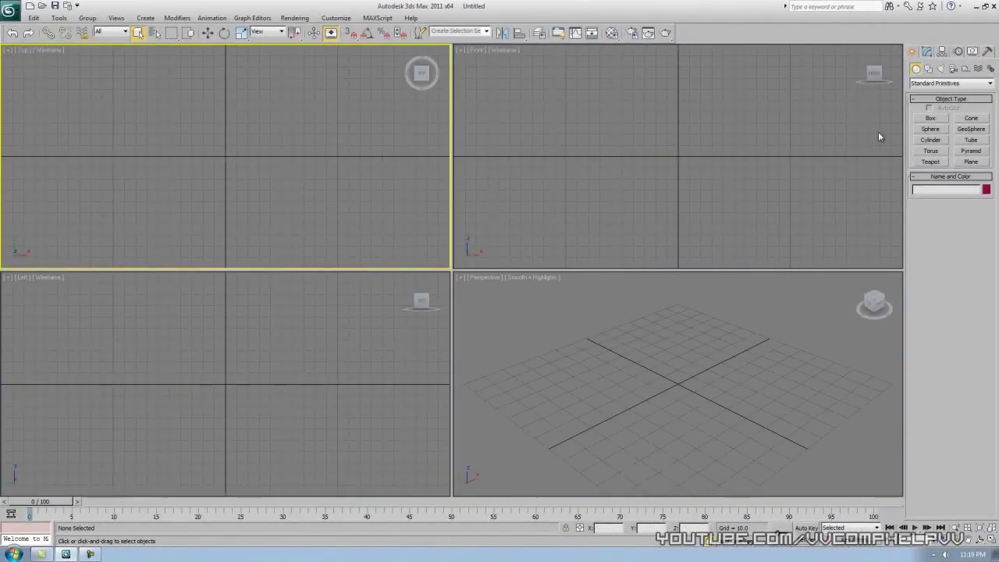
# Step: Draw a nearly straight horizontal line with three vertices across the Top view, just below the X axis
pyautogui.click(928, 68)
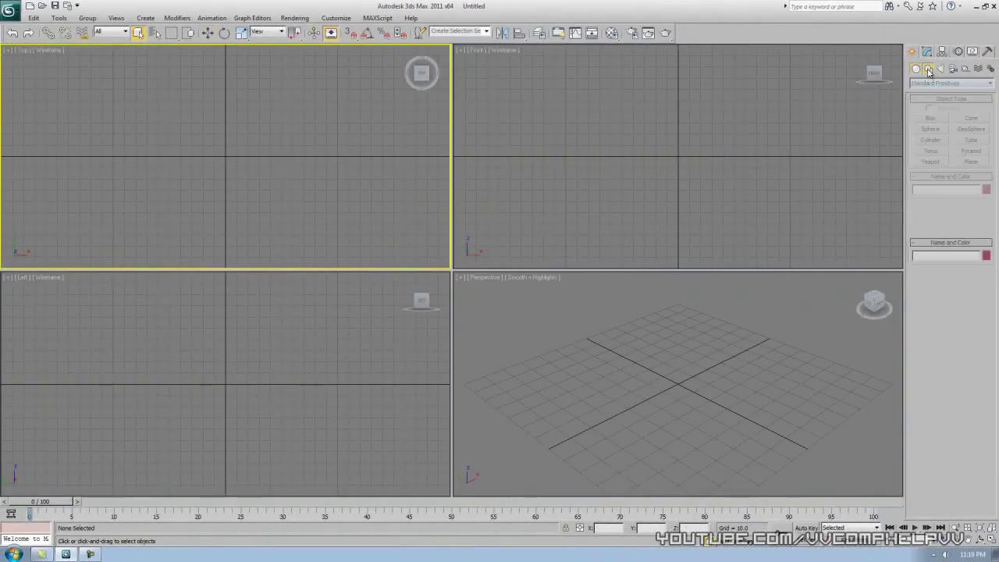
pyautogui.click(931, 127)
pyautogui.click(62, 171)
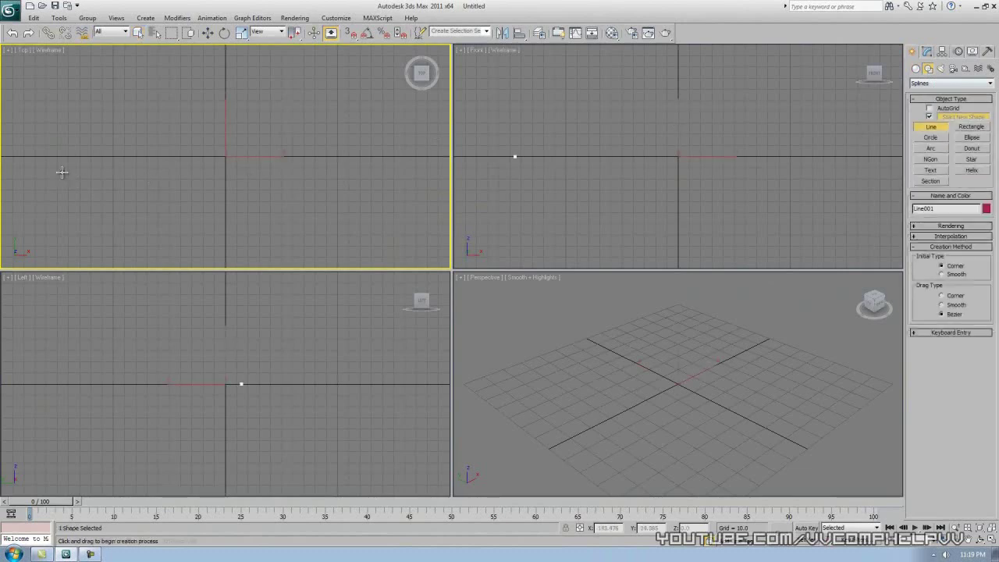
pyautogui.click(243, 172)
pyautogui.click(414, 173)
pyautogui.rightClick(433, 228)
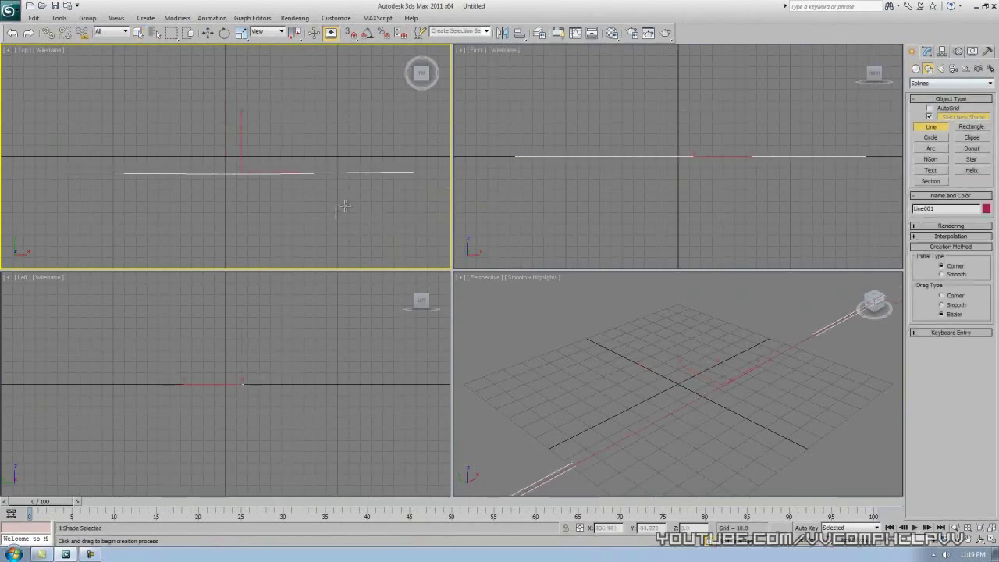
# Step: Edit the new line at Vertex level and select its left end and middle vertices in turn
pyautogui.click(927, 51)
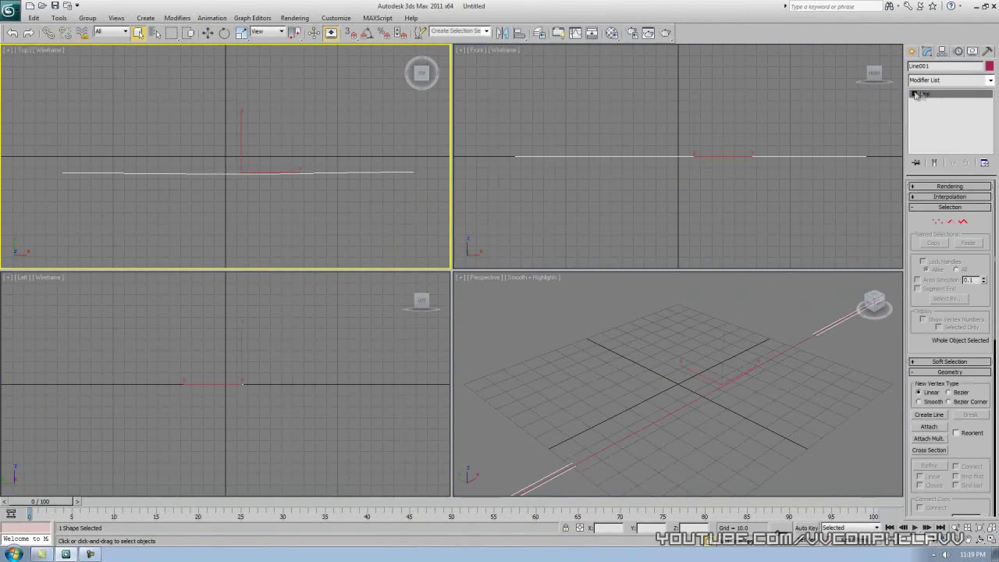
pyautogui.click(914, 94)
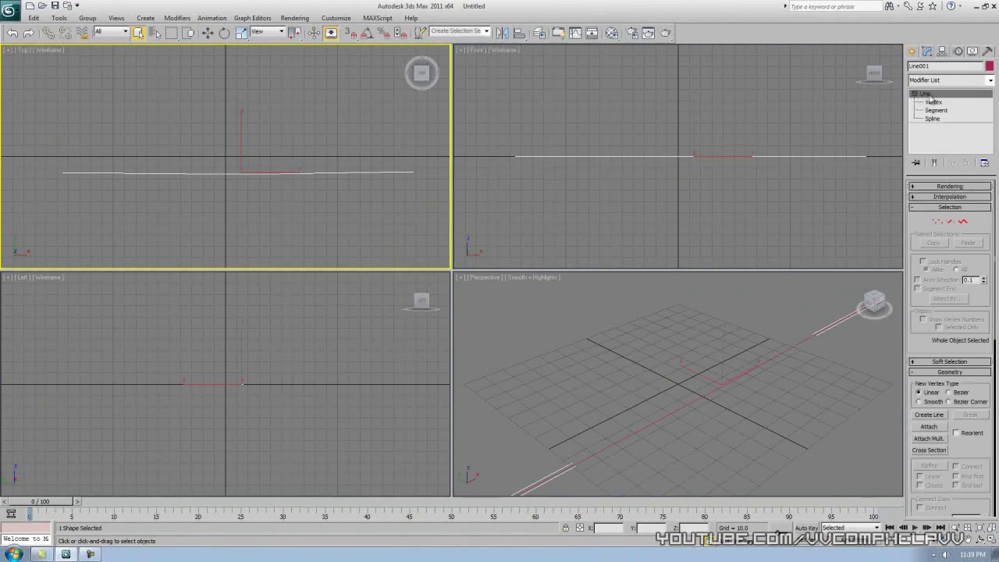
pyautogui.click(935, 102)
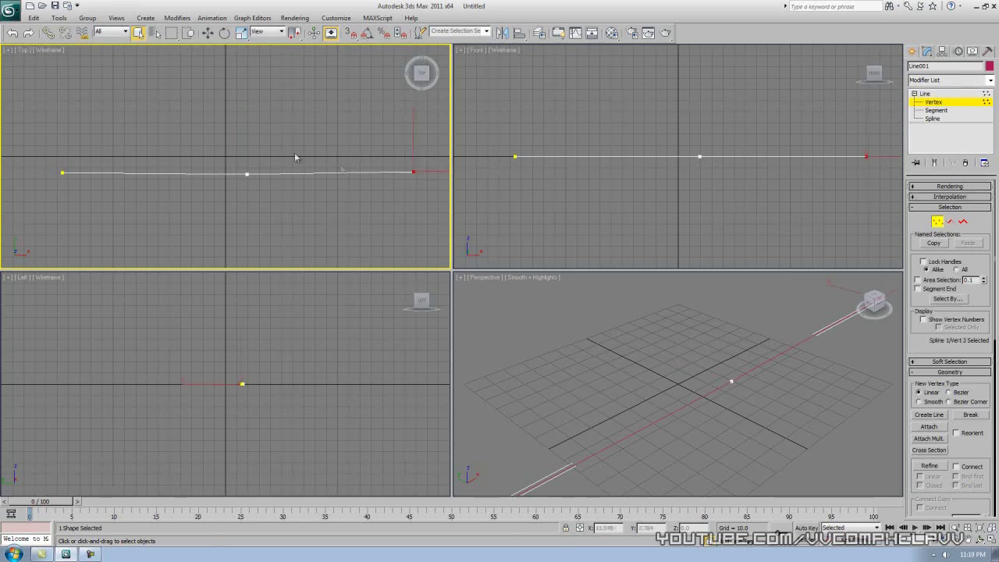
pyautogui.moveTo(125, 156); pyautogui.dragTo(17, 206)
pyautogui.moveTo(231, 201); pyautogui.dragTo(272, 134)
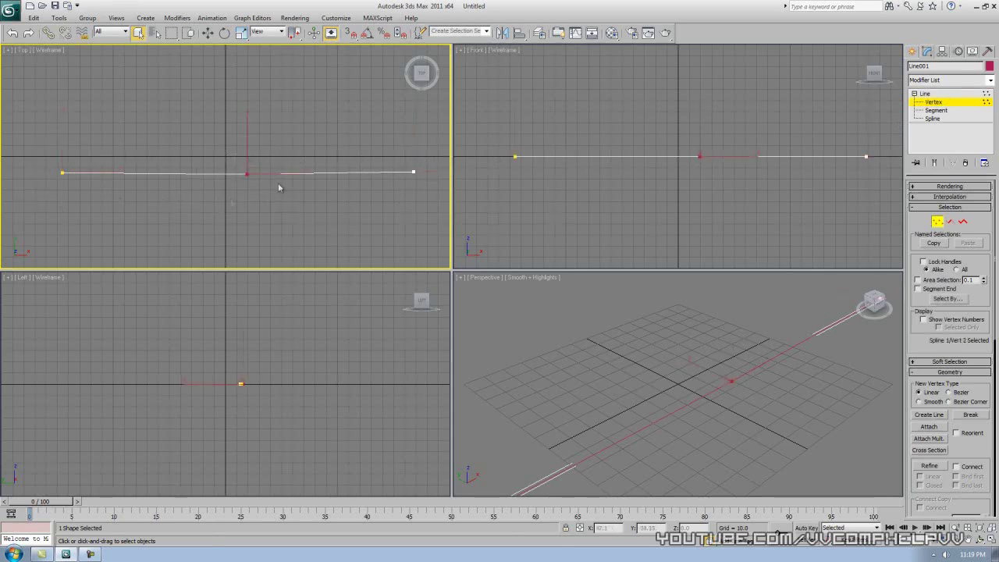
# Step: Move the line's right end vertex to about X 155, Y -42 in the Top view
pyautogui.moveTo(398, 208); pyautogui.dragTo(400, 199)
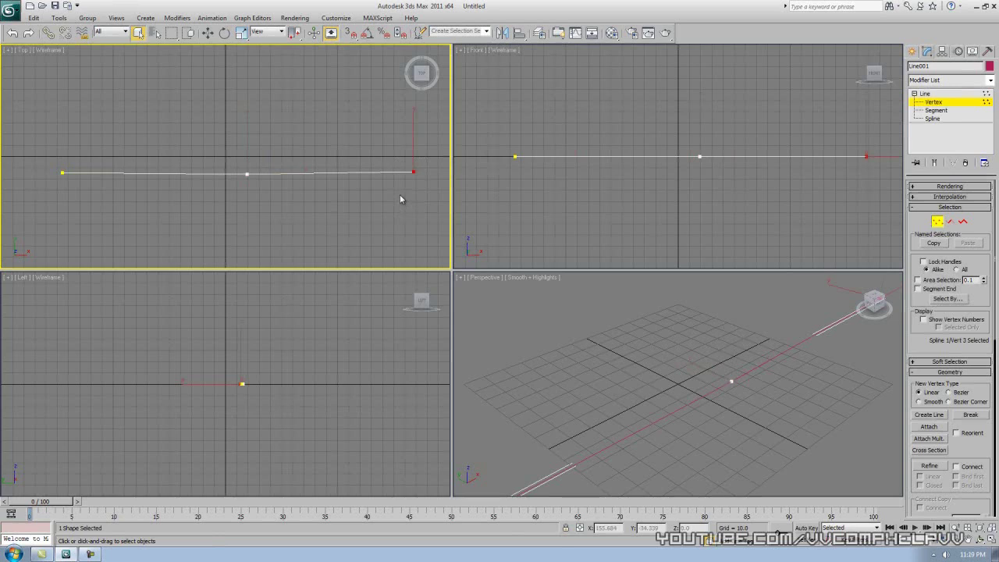
pyautogui.press('w')
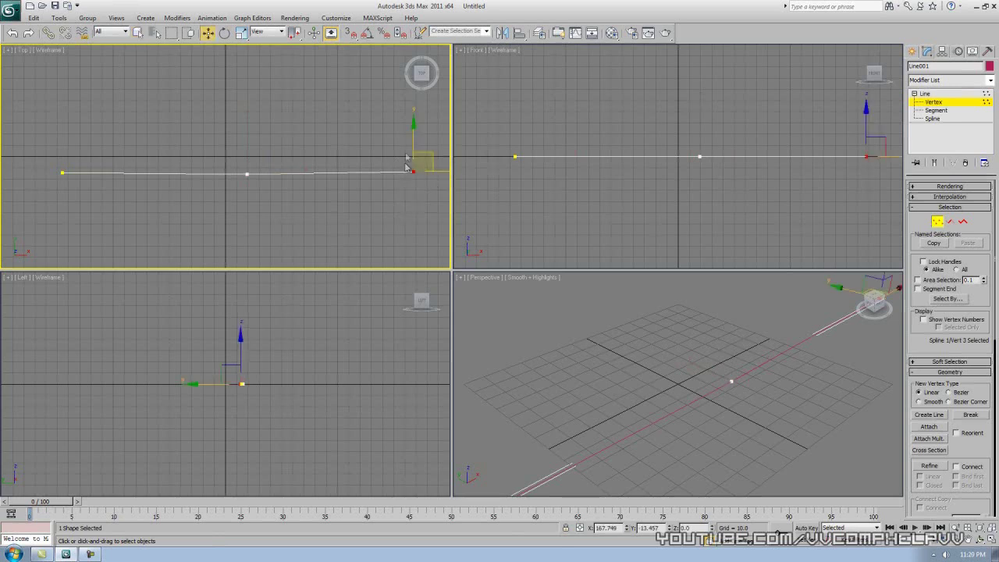
pyautogui.moveTo(425, 152); pyautogui.dragTo(423, 202)
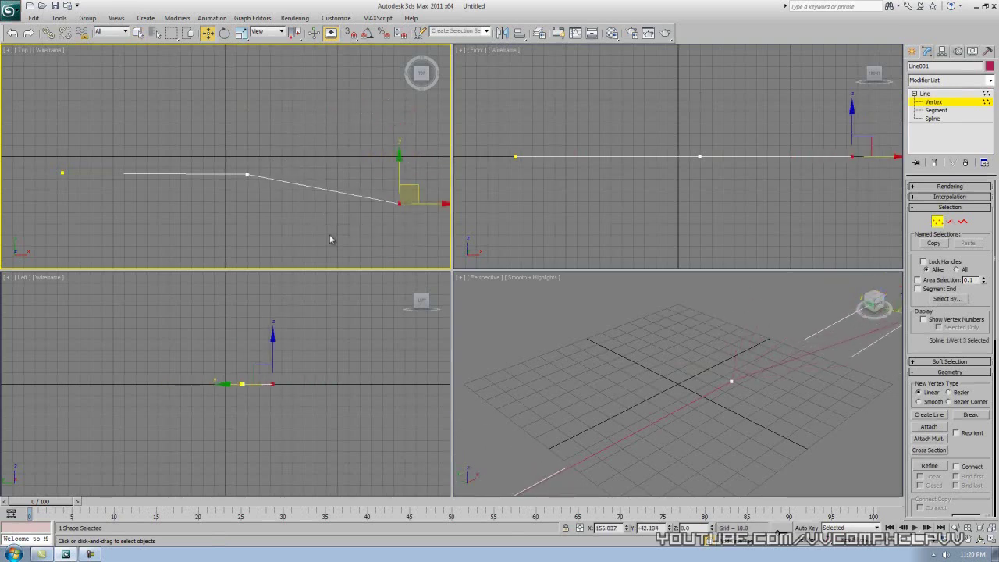
# Step: Raise the middle vertex into a peak and move the left end vertex to about X -45.5, Y -11.1
pyautogui.click(250, 173)
pyautogui.moveTo(262, 157); pyautogui.dragTo(301, 83)
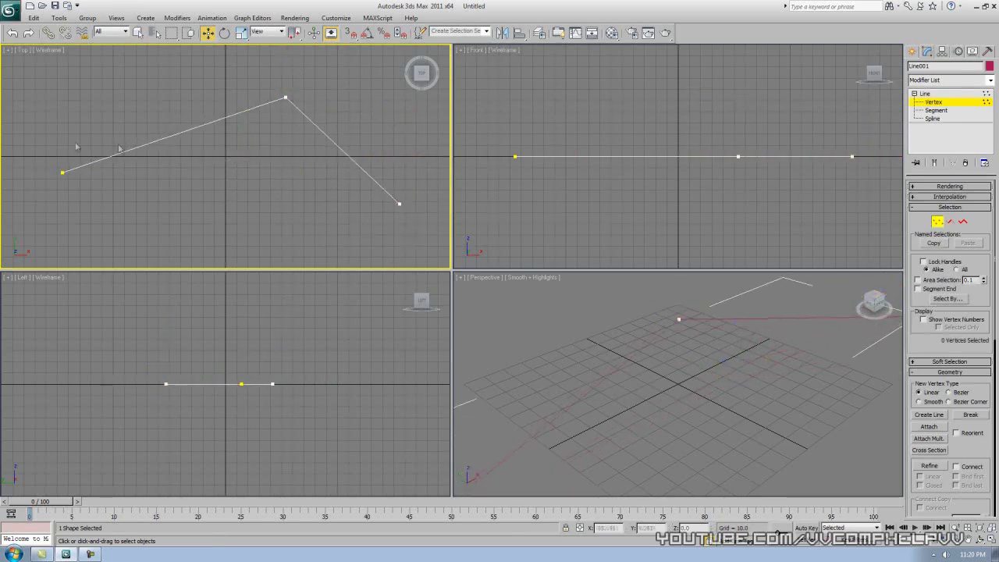
pyautogui.click(64, 171)
pyautogui.moveTo(75, 159); pyautogui.dragTo(187, 157)
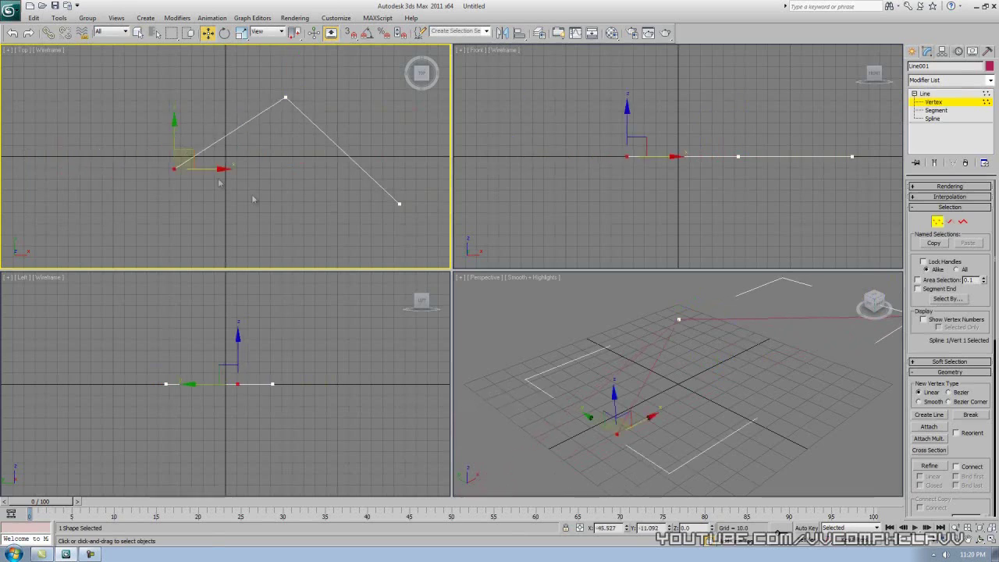
pyautogui.click(254, 198)
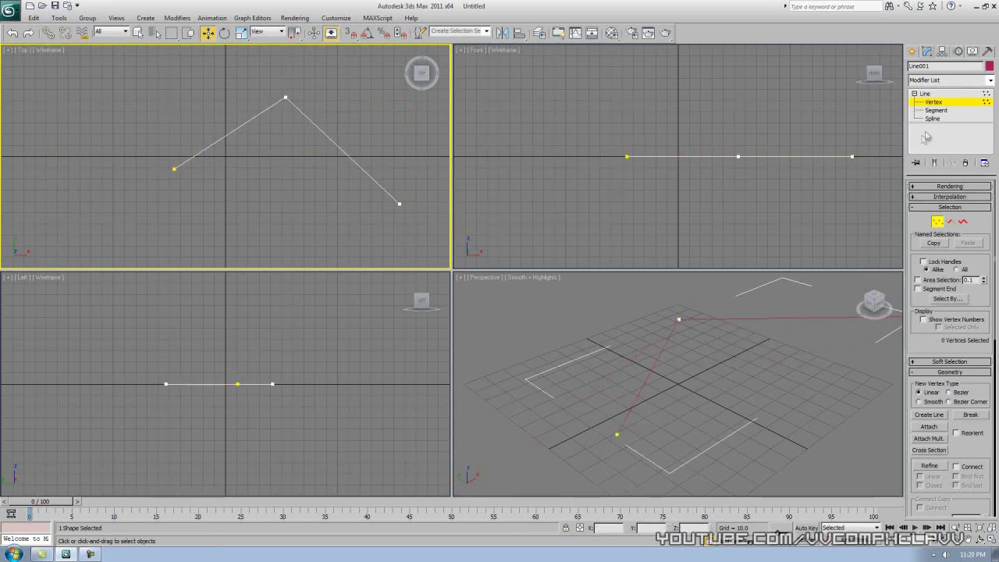
# Step: At Segment level, select each of the line's segments in turn and move the left one down and slightly right
pyautogui.click(936, 110)
pyautogui.click(325, 137)
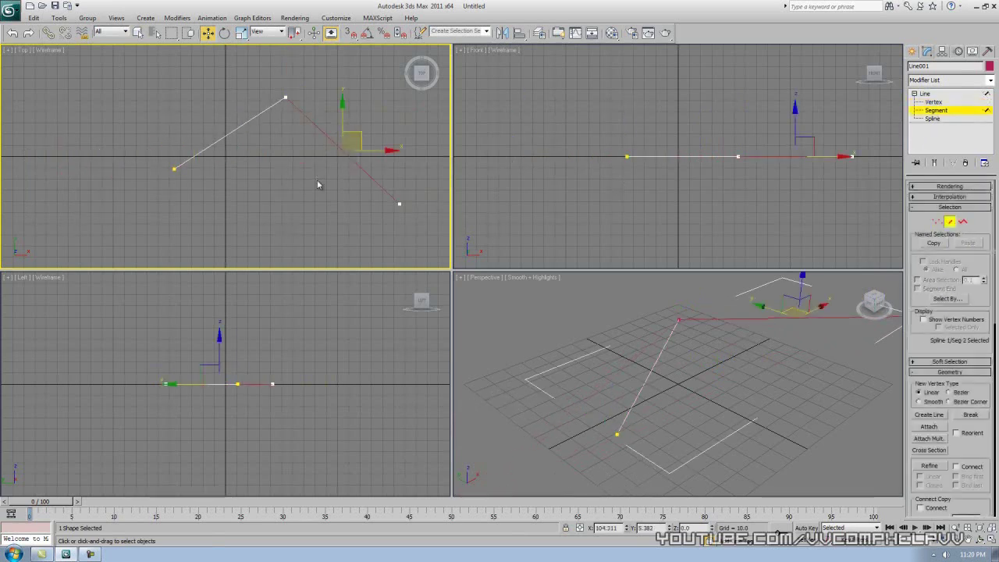
pyautogui.moveTo(204, 92); pyautogui.dragTo(260, 169)
pyautogui.click(353, 153)
pyautogui.moveTo(217, 86); pyautogui.dragTo(316, 183)
pyautogui.press('e')
pyautogui.rightClick(316, 182)
pyautogui.click(362, 130)
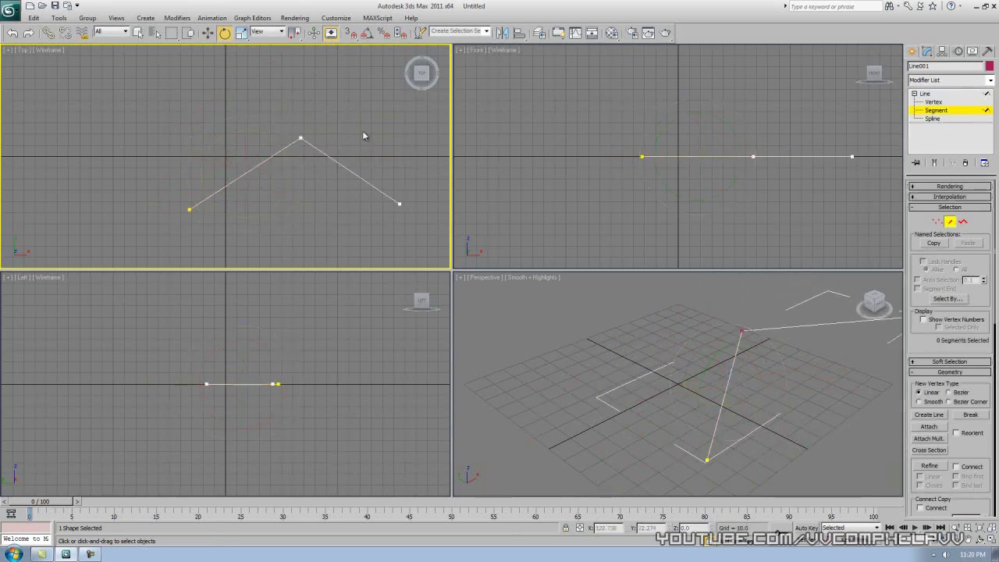
# Step: At Spline level, select the whole spline and try rotating it, cancelling the rotation
pyautogui.click(933, 119)
pyautogui.moveTo(384, 122); pyautogui.dragTo(326, 129)
pyautogui.rightClick(325, 129)
pyautogui.moveTo(303, 173); pyautogui.dragTo(330, 173)
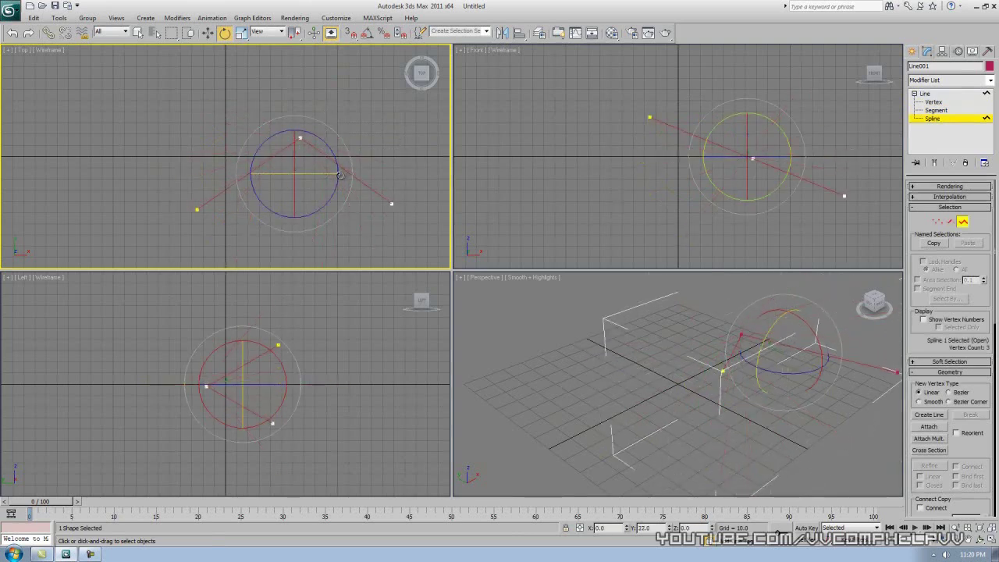
pyautogui.rightClick(336, 171)
pyautogui.click(402, 161)
# Step: At Vertex level, select the line's middle vertex and its right end vertex in turn
pyautogui.click(963, 103)
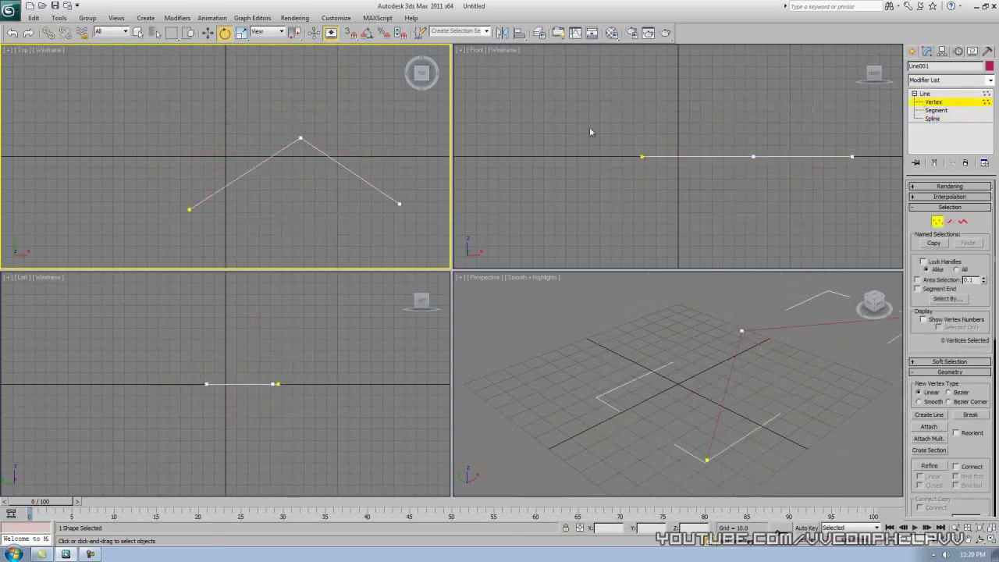
pyautogui.moveTo(333, 120); pyautogui.dragTo(302, 109)
pyautogui.press('w')
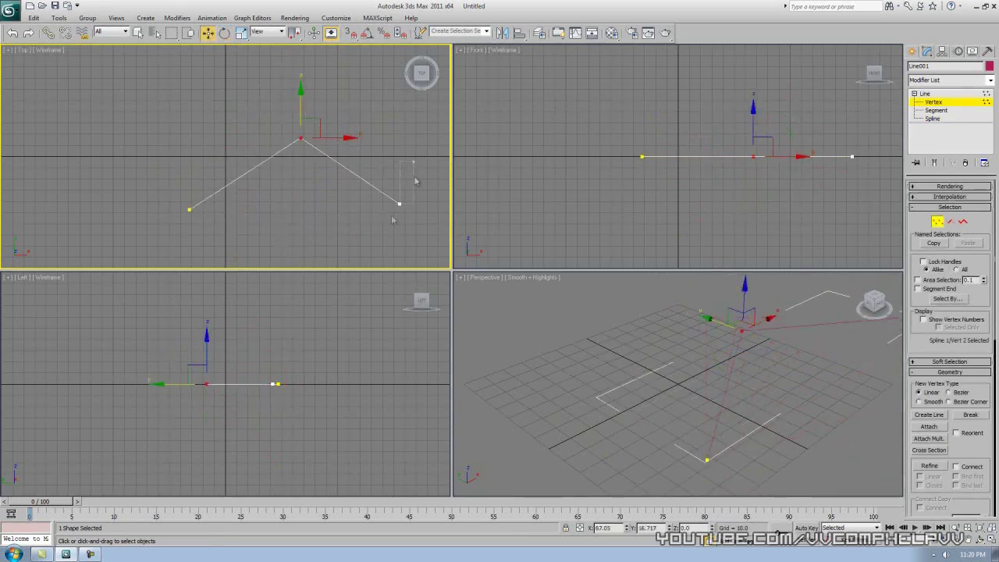
pyautogui.click(400, 204)
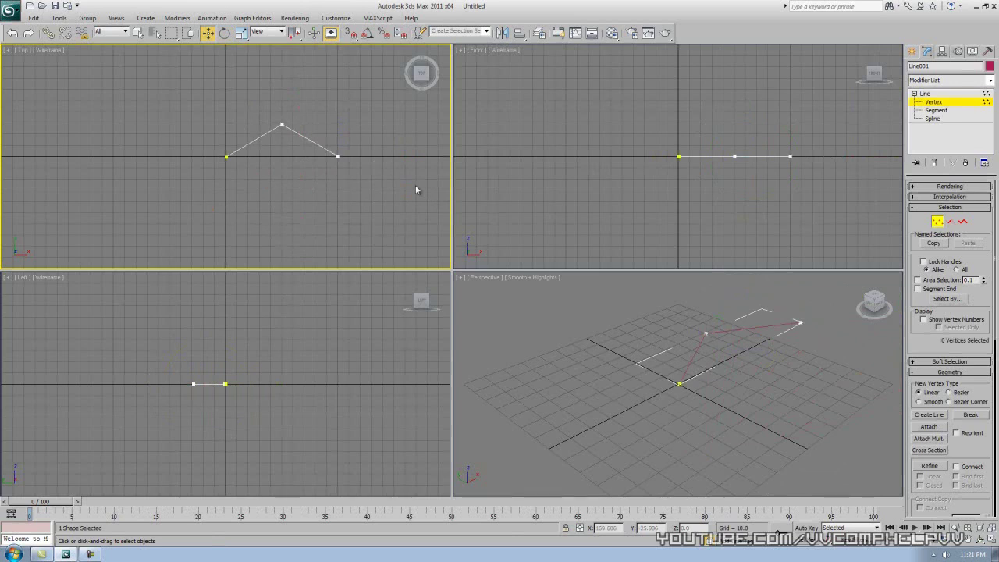
# Step: Delete all three of the line's vertices and the empty line object
pyautogui.moveTo(395, 183); pyautogui.dragTo(205, 109)
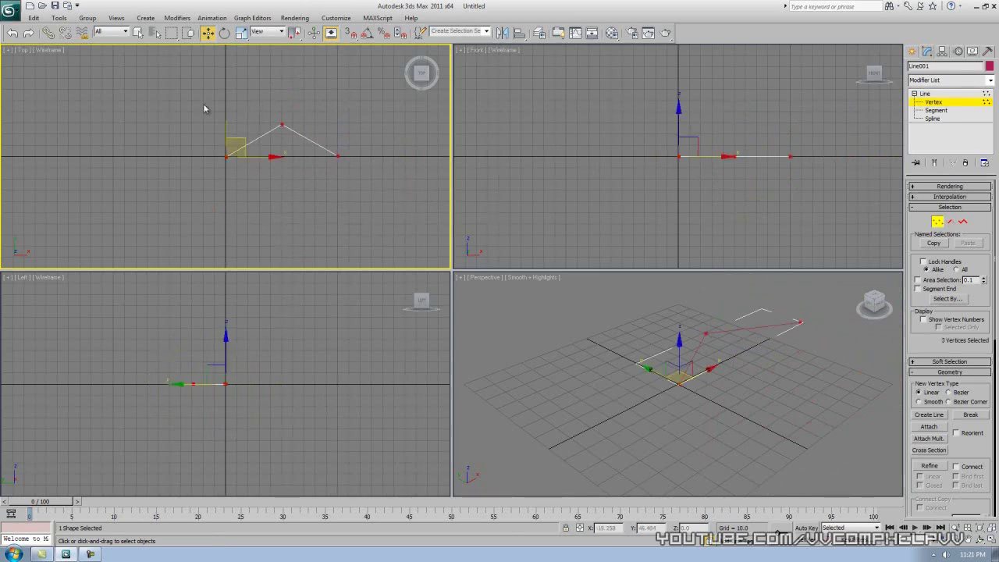
pyautogui.press('Delete')
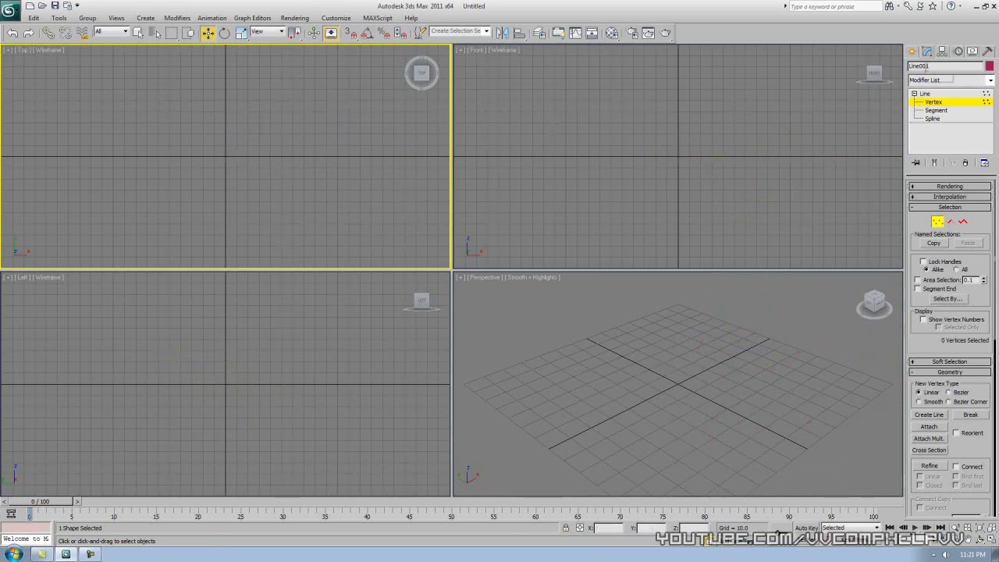
pyautogui.click(925, 93)
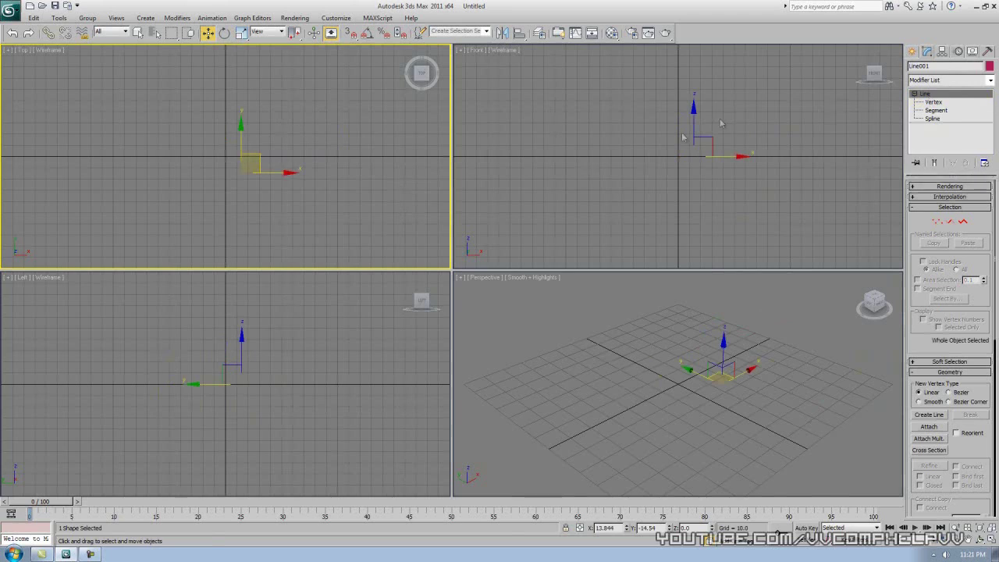
pyautogui.press('Delete')
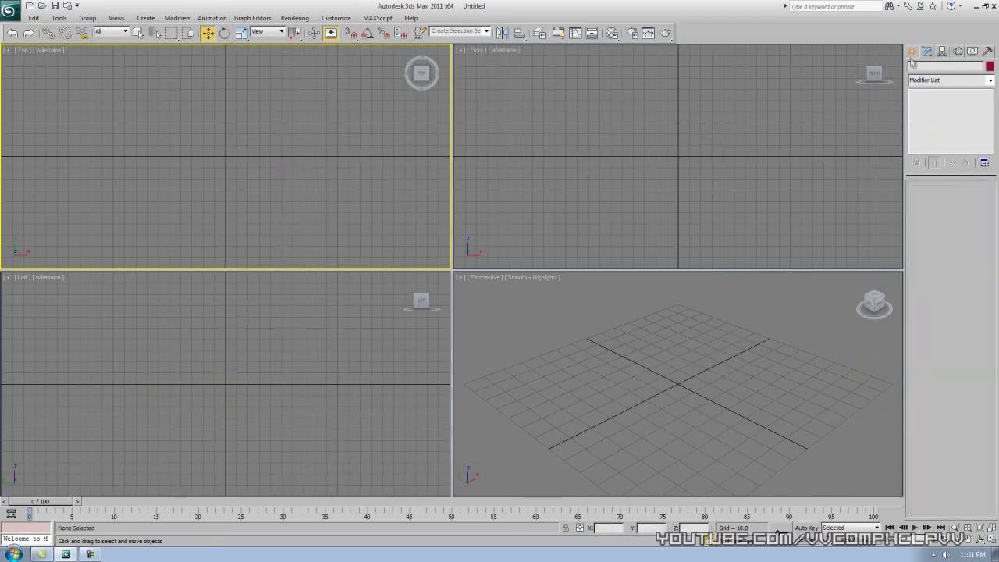
# Step: Activate the Line tool and maximize the Front viewport with the origin near its lower edge
pyautogui.click(911, 52)
pyautogui.click(931, 127)
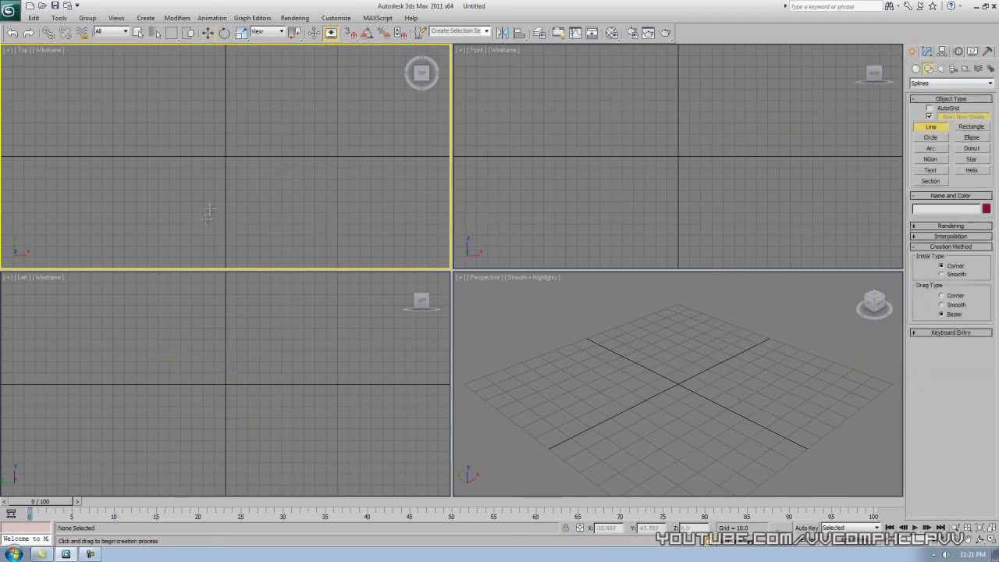
pyautogui.moveTo(671, 172); pyautogui.dragTo(659, 235, button='middle')
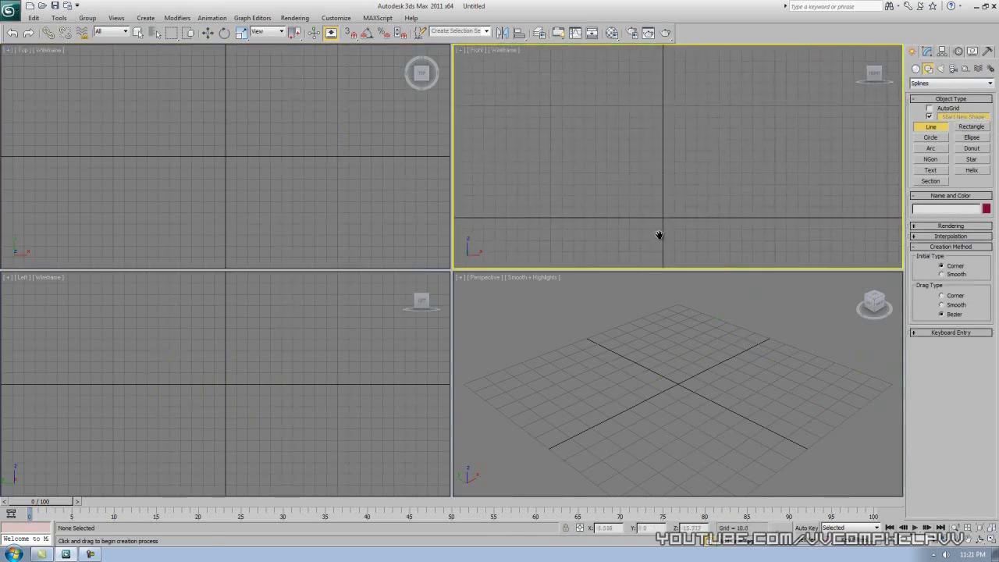
pyautogui.hotkey('alt', 'w')
pyautogui.moveTo(612, 294); pyautogui.dragTo(592, 306, button='middle')
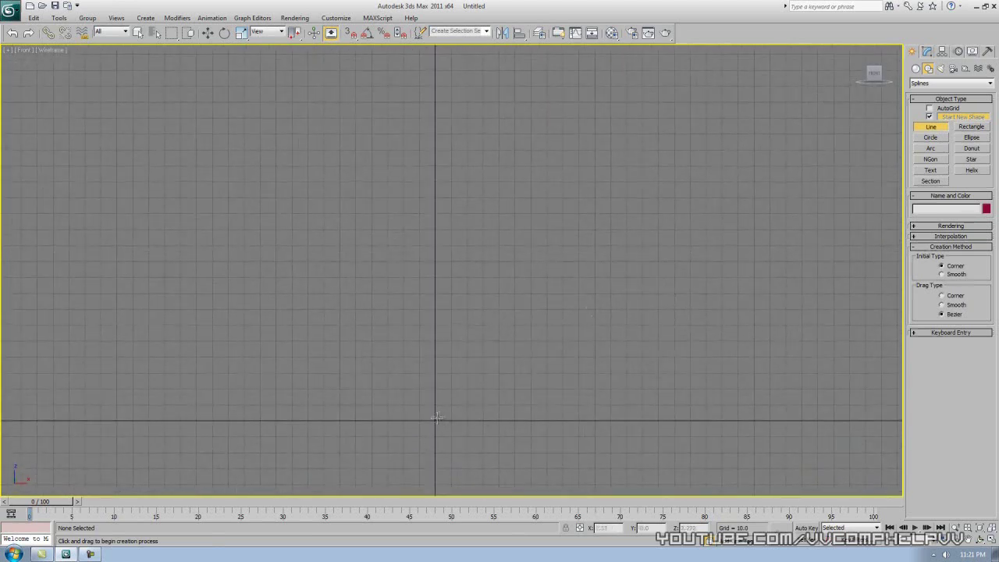
pyautogui.moveTo(510, 421); pyautogui.dragTo(522, 186, button='middle')
pyautogui.moveTo(527, 76); pyautogui.dragTo(541, 328, button='middle')
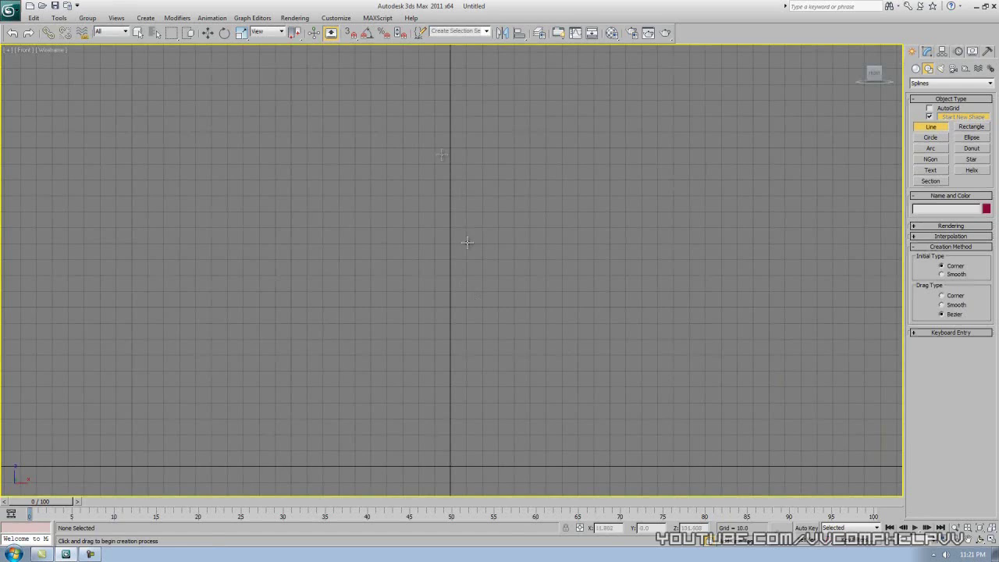
# Step: Turn on 3D snapping and check the enabled snap types in the Grid and Snap Settings
pyautogui.click(353, 36)
pyautogui.rightClick(351, 34)
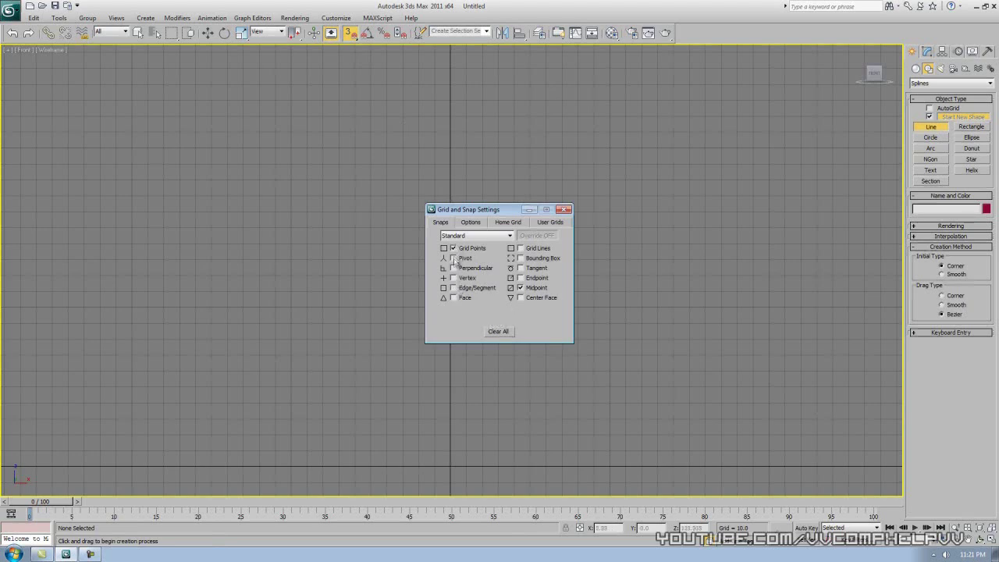
pyautogui.click(568, 209)
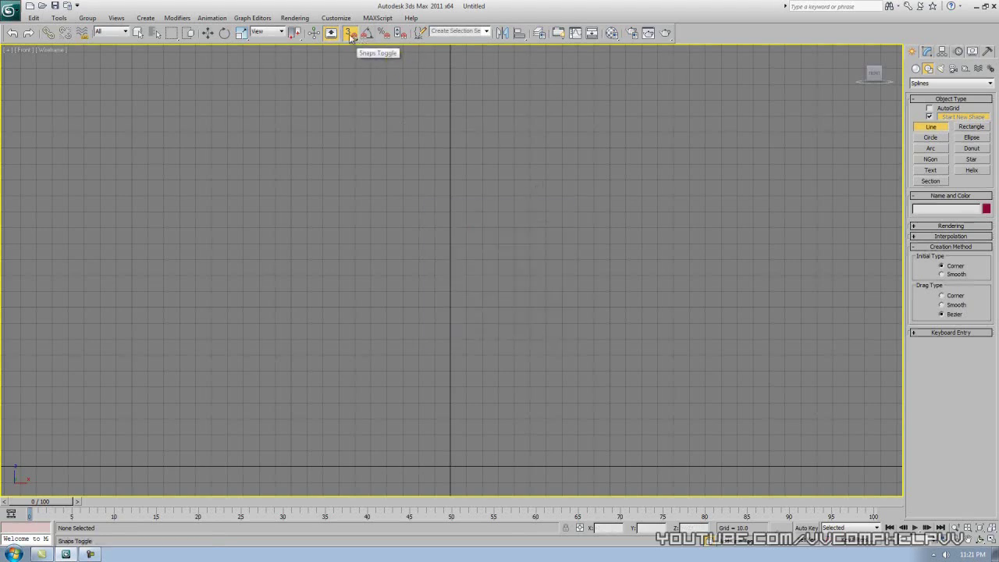
pyautogui.rightClick(351, 34)
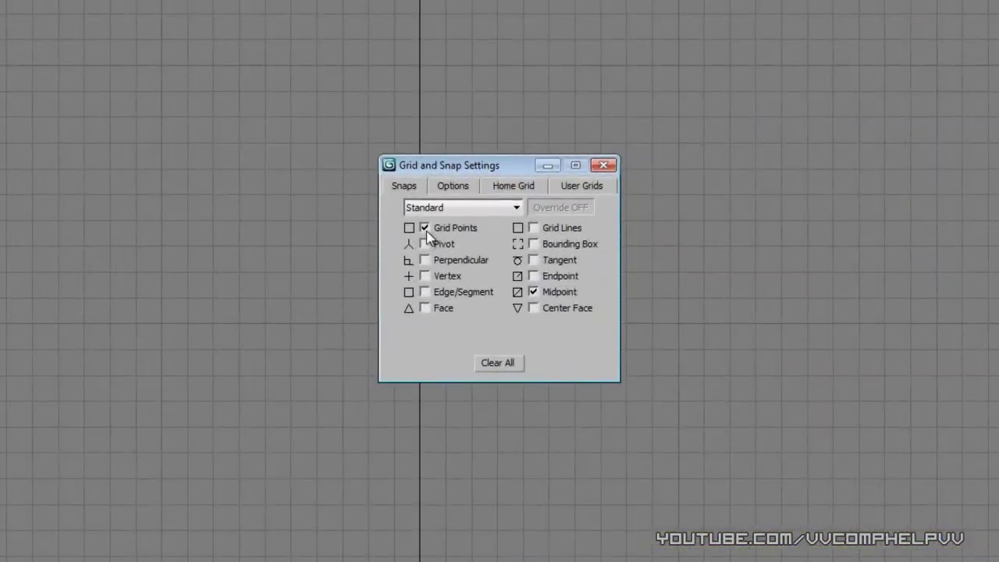
pyautogui.click(604, 165)
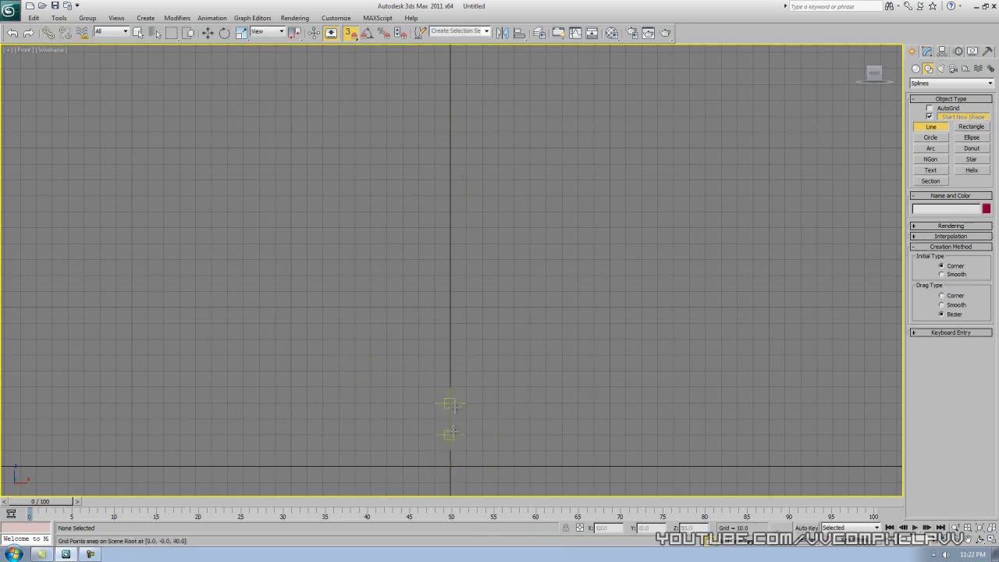
# Step: Start the profile line on the grid origin with snapping, and turn snapping off for freehand points
pyautogui.click(450, 466)
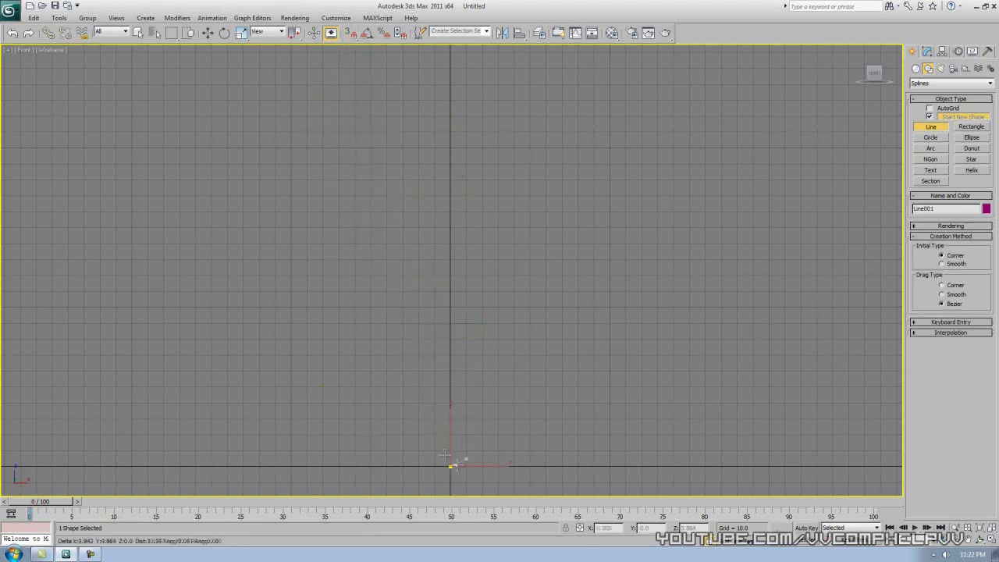
pyautogui.press('s')
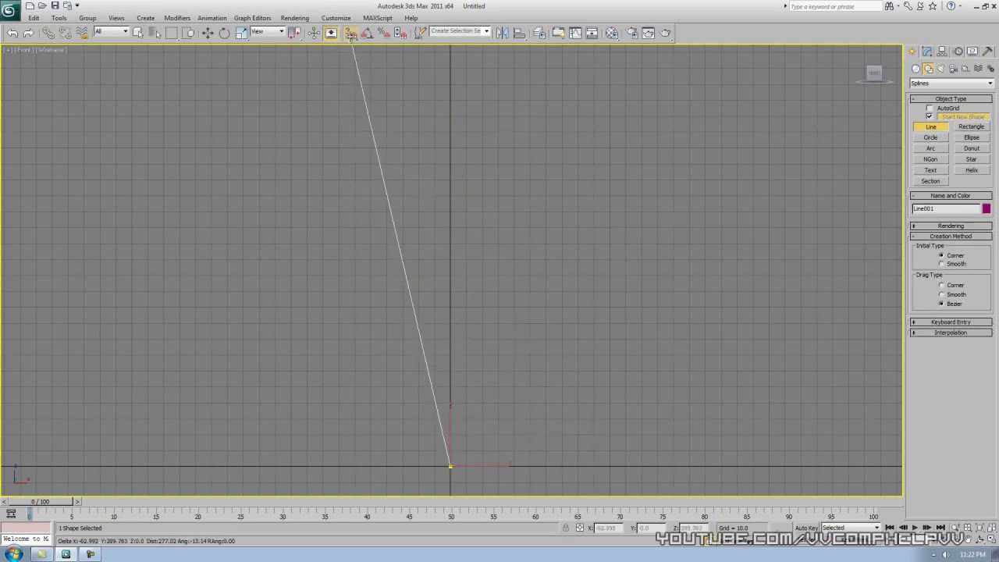
pyautogui.click(350, 32)
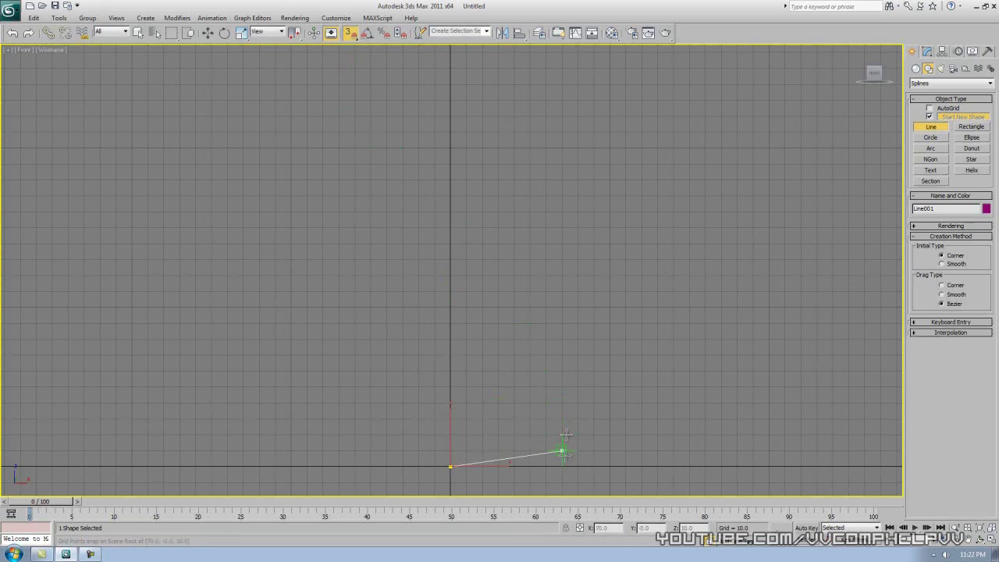
pyautogui.press('s')
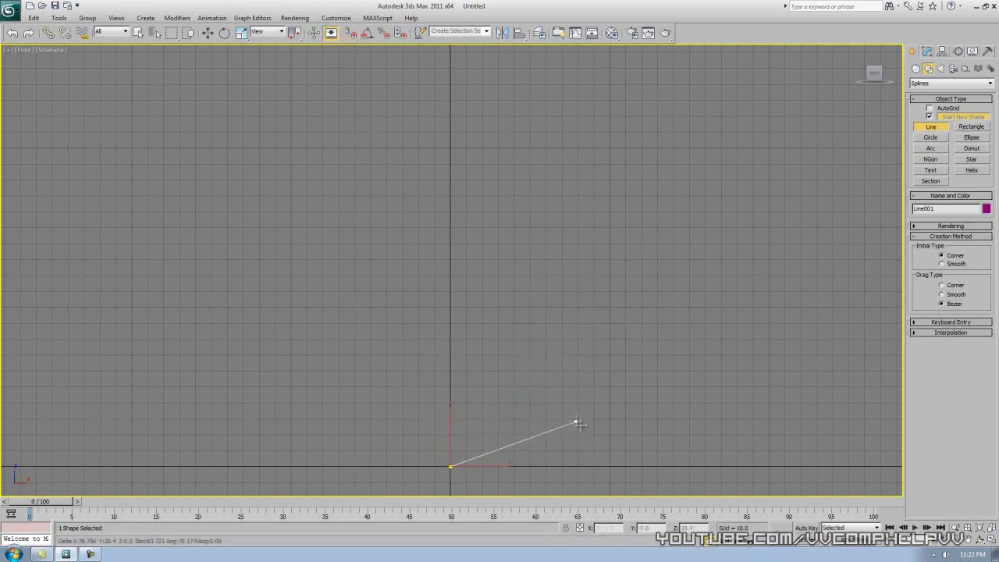
# Step: Continue the line upward through four curved Bezier points as an S-shaped vase profile, and finish it at an outward-flared rim point
pyautogui.moveTo(592, 424); pyautogui.dragTo(609, 383)
pyautogui.moveTo(607, 295); pyautogui.dragTo(561, 241)
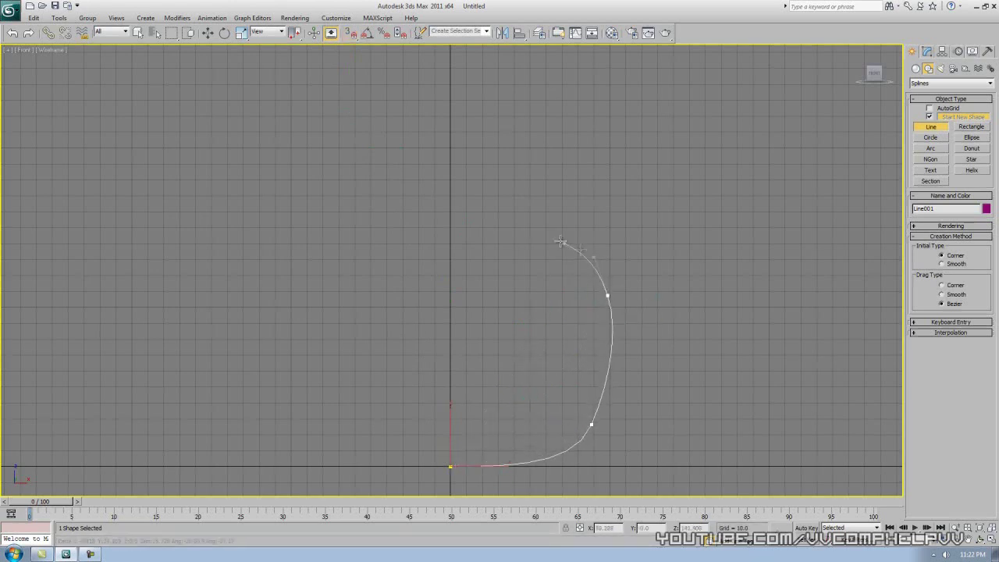
pyautogui.moveTo(484, 171); pyautogui.dragTo(489, 149)
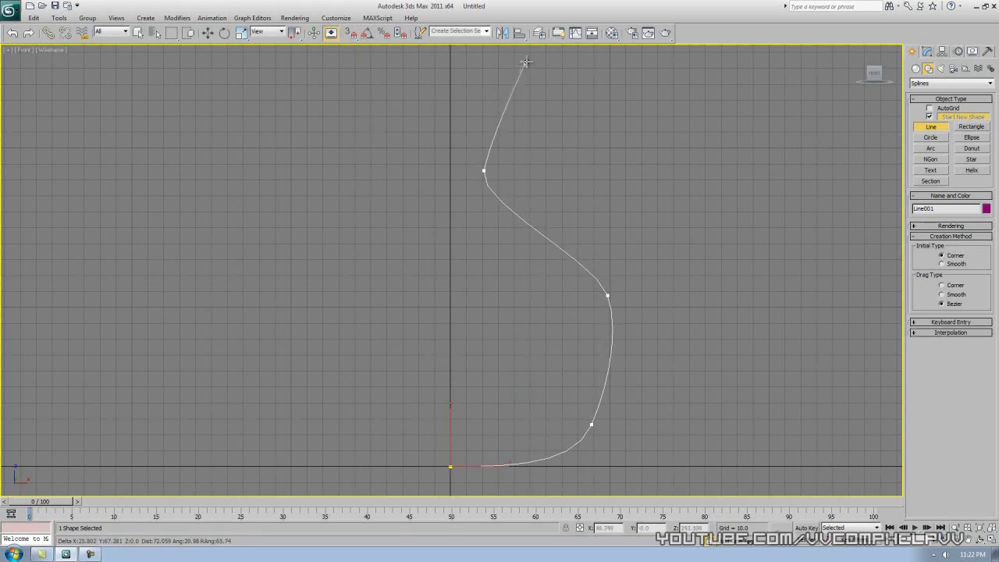
pyautogui.moveTo(526, 62); pyautogui.dragTo(547, 50)
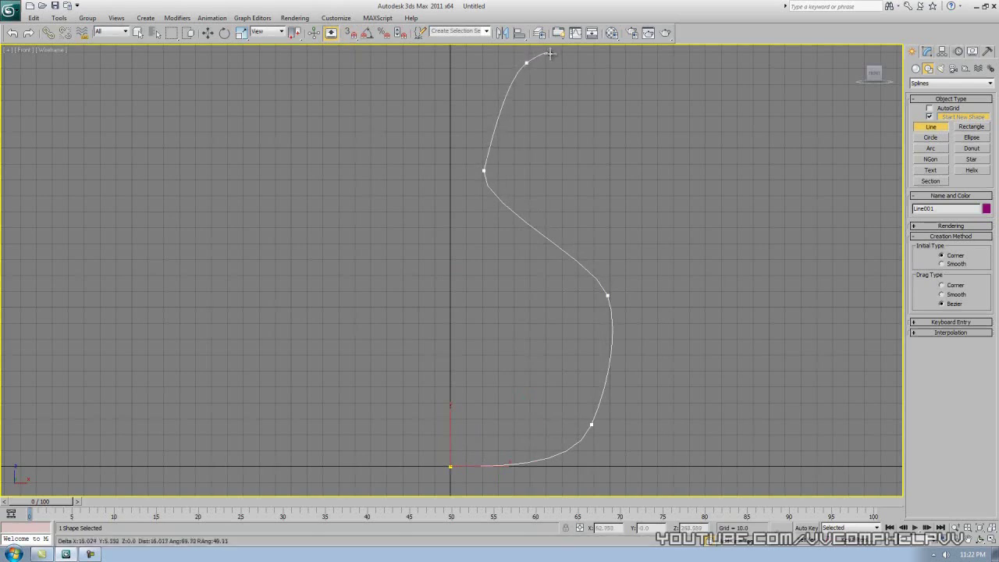
pyautogui.click(549, 50)
pyautogui.rightClick(562, 50)
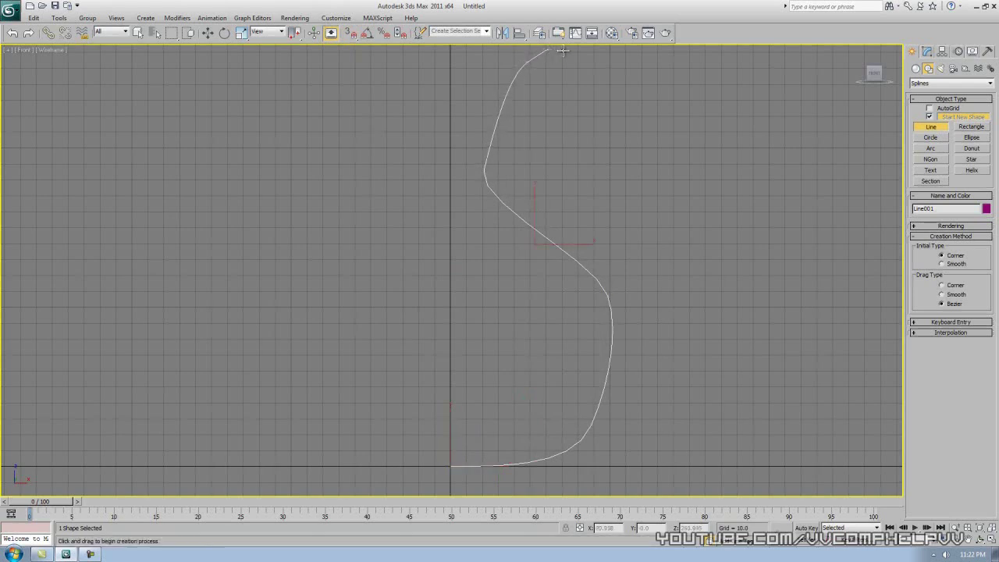
# Step: Return to the four-viewport layout and examine the drawn profile from the front in the Perspective view
pyautogui.moveTo(776, 379); pyautogui.dragTo(747, 391, button='middle')
pyautogui.scroll(-2, 742, 379)
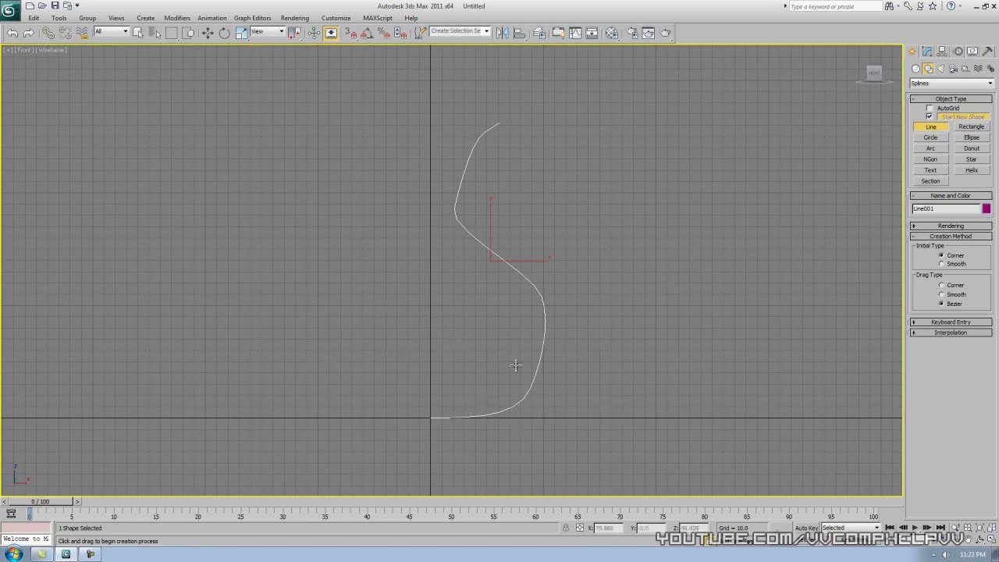
pyautogui.hotkey('alt', 'w')
pyautogui.keyDown('alt'); pyautogui.moveTo(624, 402); pyautogui.dragTo(688, 429, button='middle'); pyautogui.keyUp('alt')
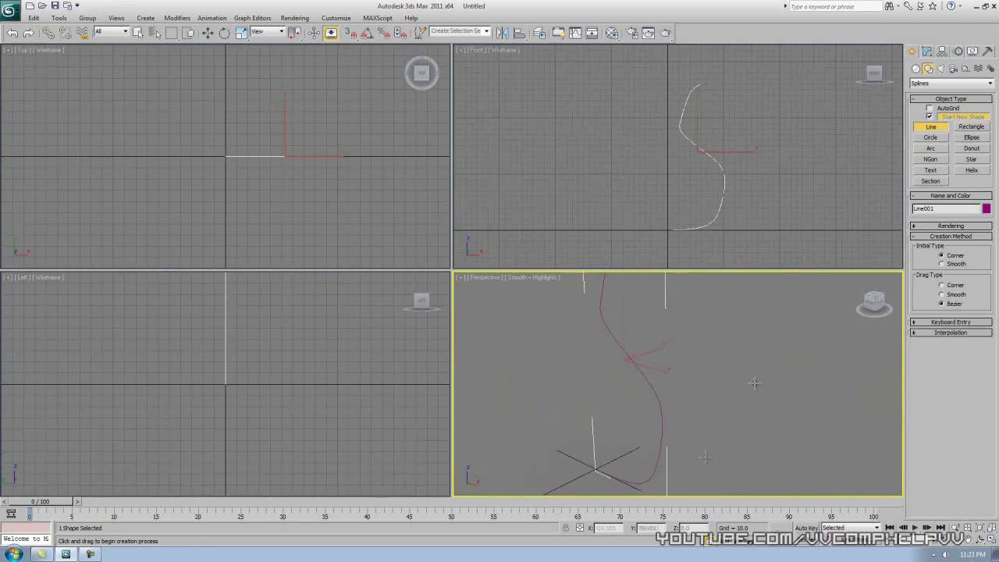
pyautogui.keyDown('alt'); pyautogui.moveTo(659, 367); pyautogui.dragTo(687, 360, button='middle'); pyautogui.keyUp('alt')
pyautogui.scroll(-3, 691, 377)
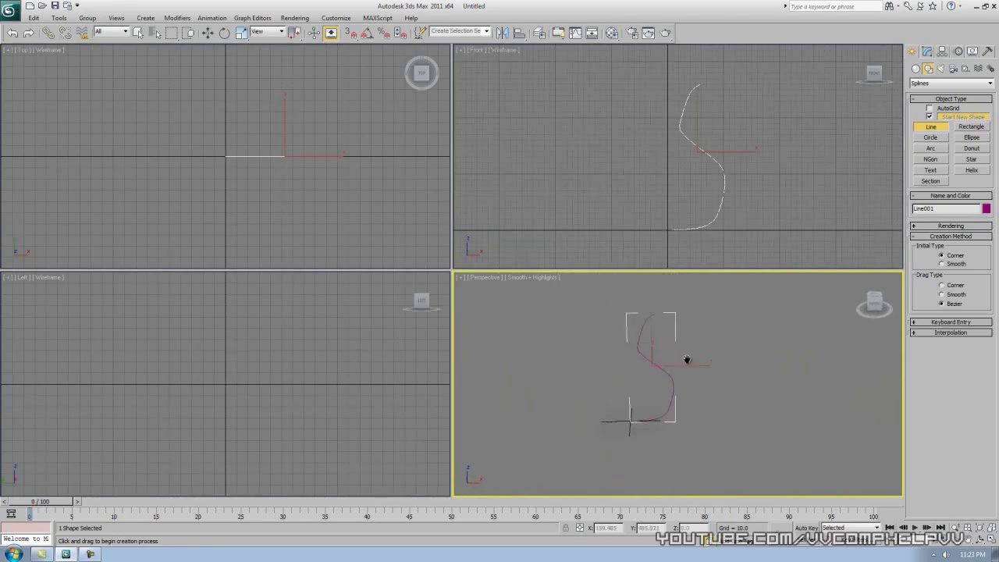
pyautogui.scroll(4, 687, 360)
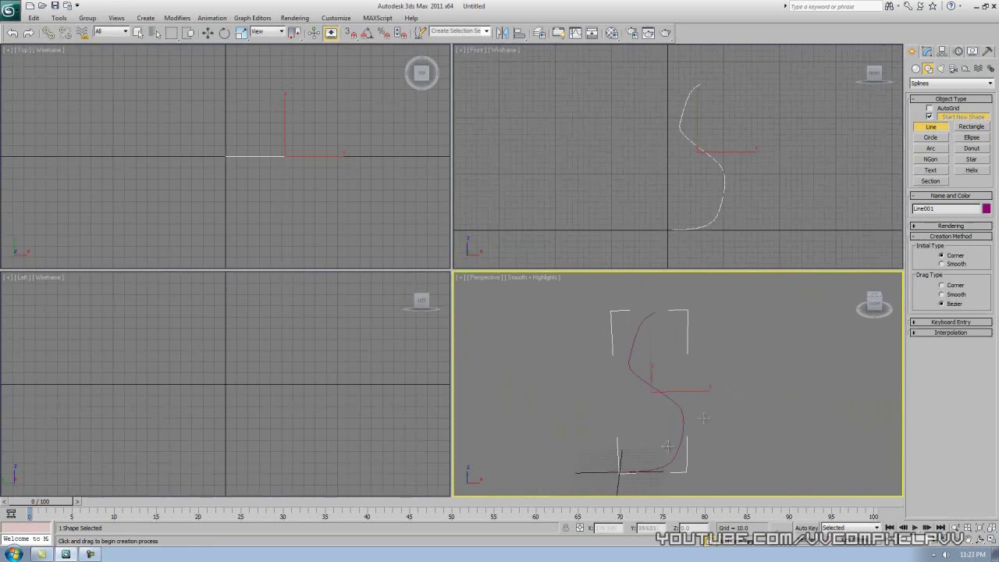
# Step: Leave line creation for the Move tool and hide the selection brackets around the profile
pyautogui.press('w')
pyautogui.moveTo(784, 384); pyautogui.dragTo(651, 453)
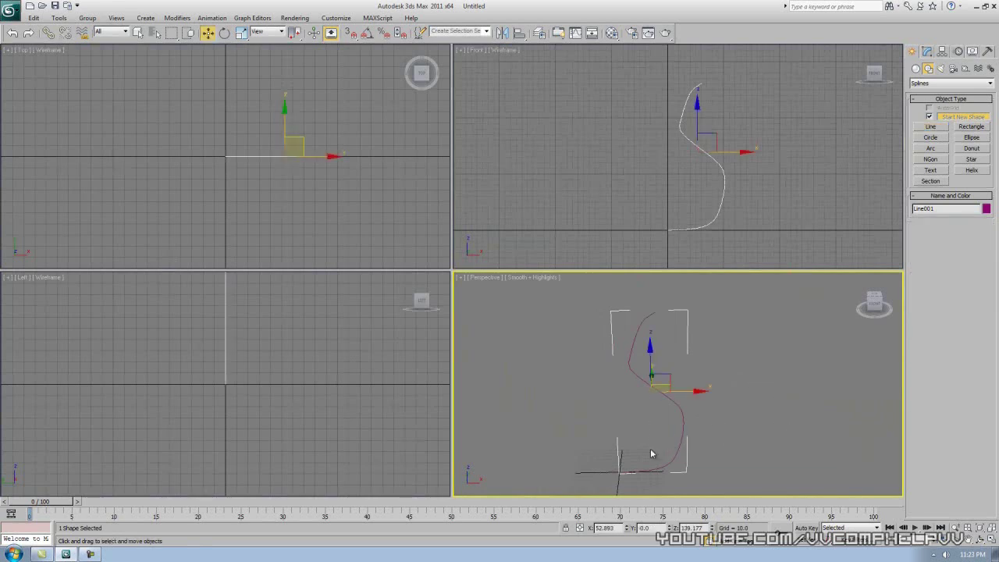
pyautogui.press('j')
pyautogui.press('j')
pyautogui.press('j')
pyautogui.press('j')
pyautogui.press('j')
# Step: Apply a Lathe modifier to the profile line
pyautogui.click(929, 52)
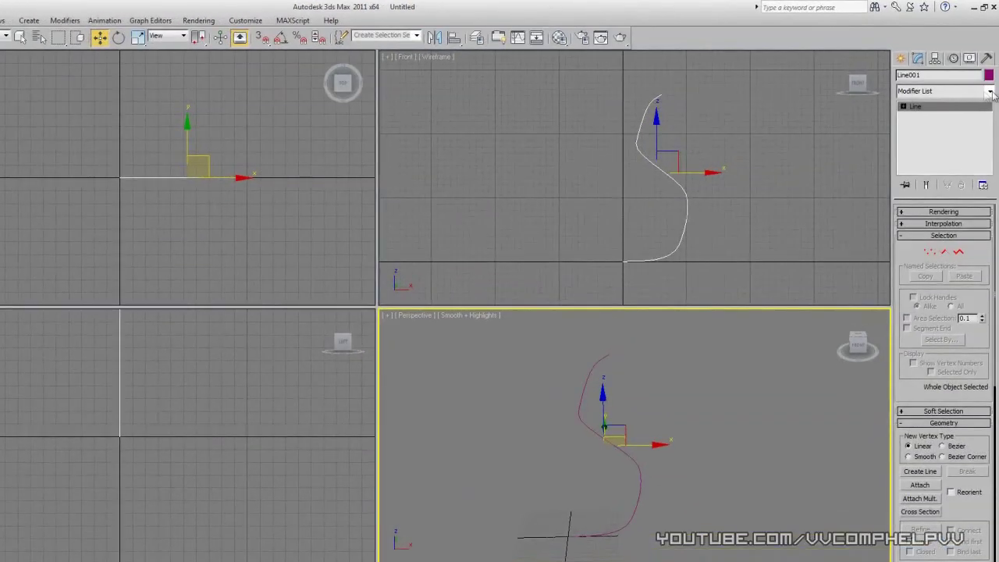
pyautogui.click(991, 81)
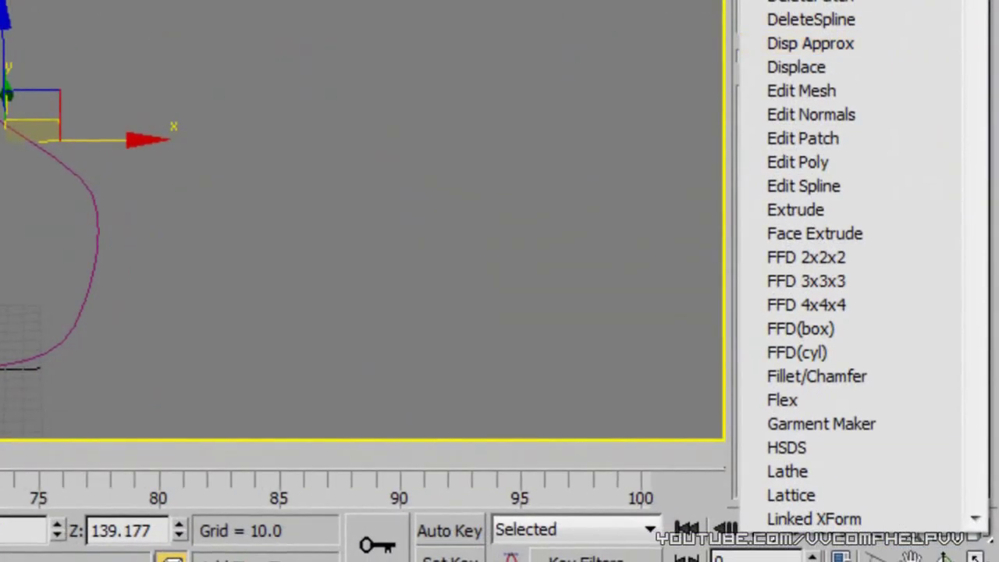
pyautogui.click(816, 474)
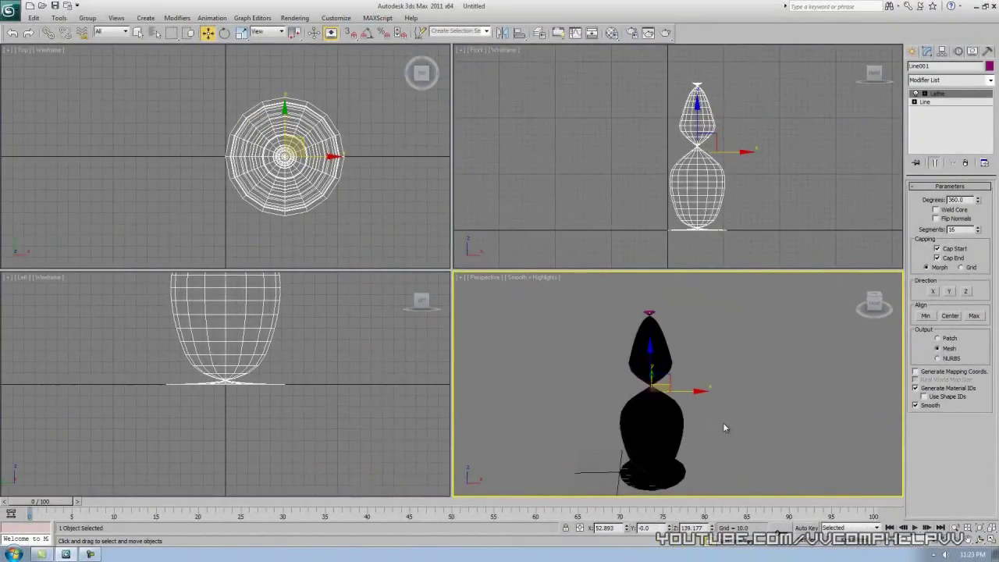
# Step: Examine the lathed shape in the Perspective, Front, Top and Left views
pyautogui.moveTo(740, 409); pyautogui.dragTo(668, 373, button='middle')
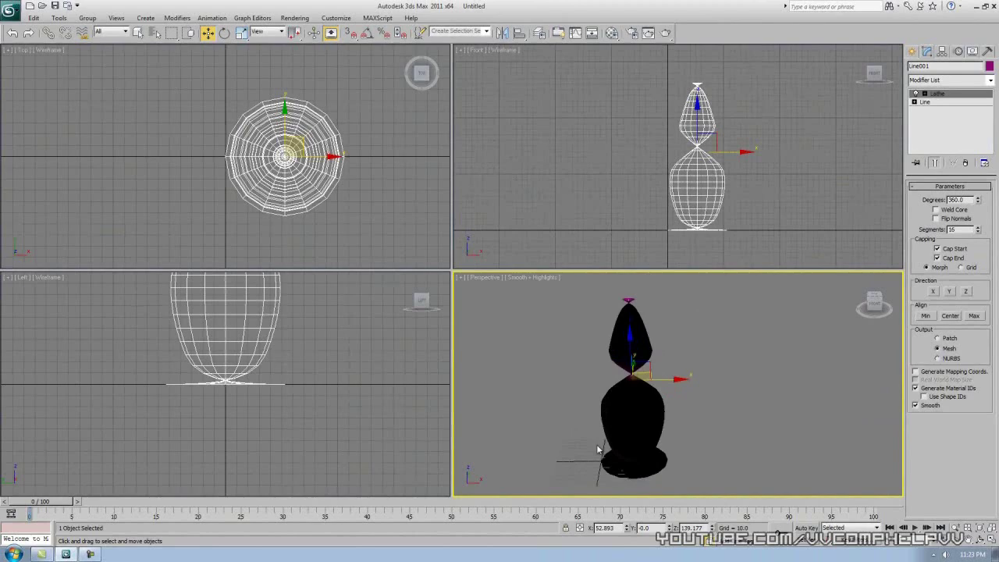
pyautogui.moveTo(552, 158); pyautogui.dragTo(586, 178, button='middle')
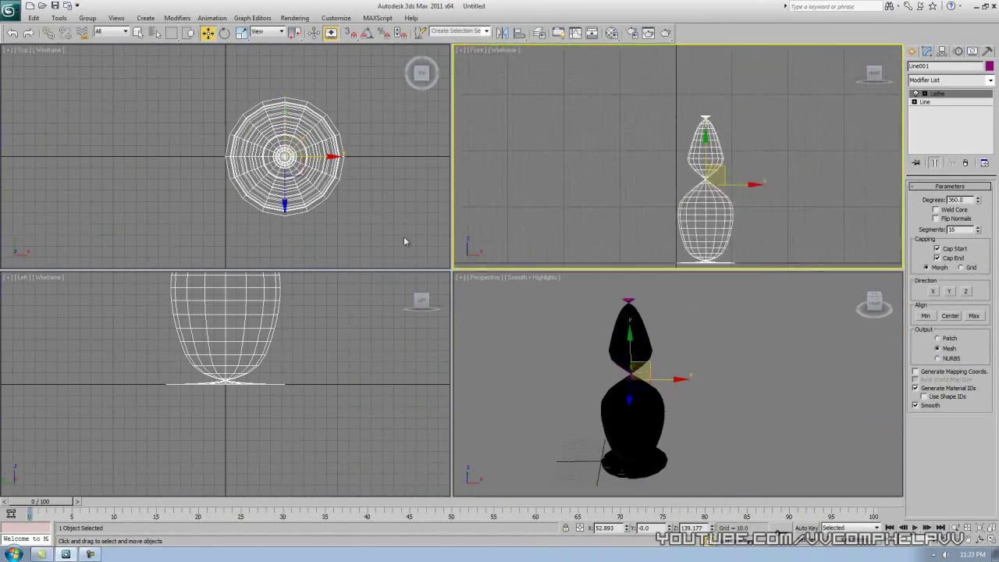
pyautogui.moveTo(253, 246); pyautogui.dragTo(243, 224, button='middle')
pyautogui.moveTo(263, 277); pyautogui.dragTo(263, 398, button='middle')
pyautogui.scroll(-2, 263, 391)
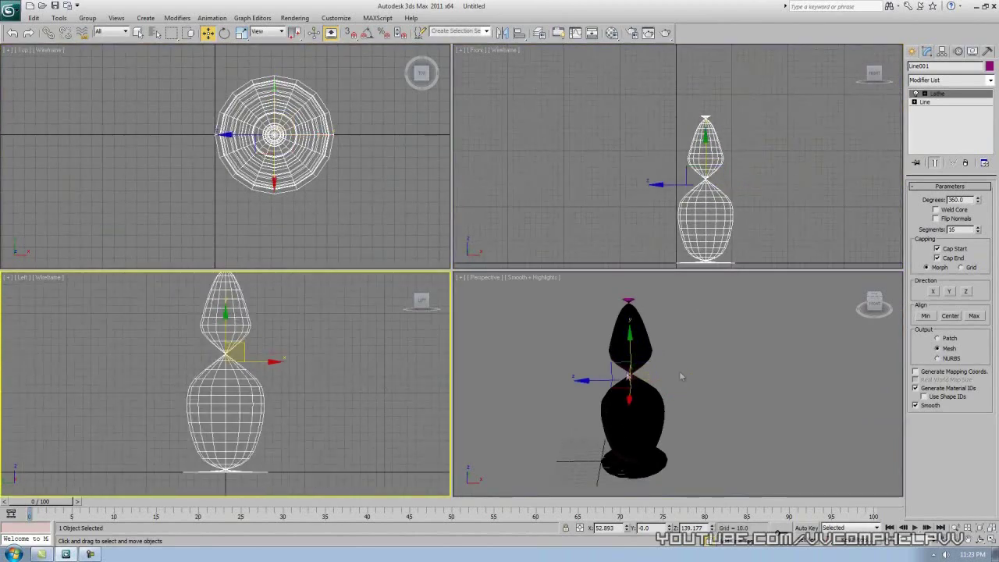
# Step: Align the Lathe axis to the profile's Min edge so it revolves into a vase
pyautogui.moveTo(681, 377); pyautogui.dragTo(745, 350, button='middle')
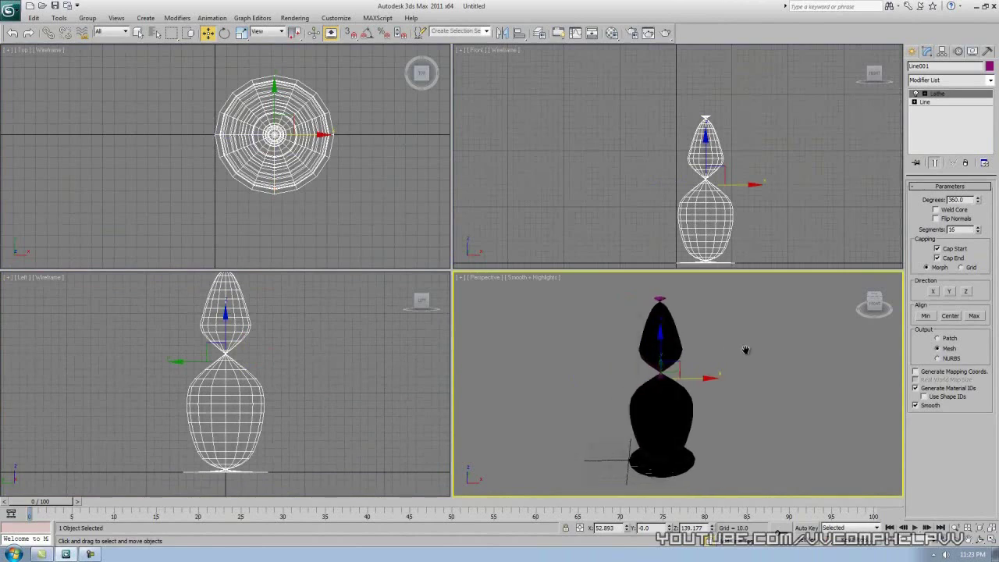
pyautogui.moveTo(783, 171); pyautogui.dragTo(748, 140, button='middle')
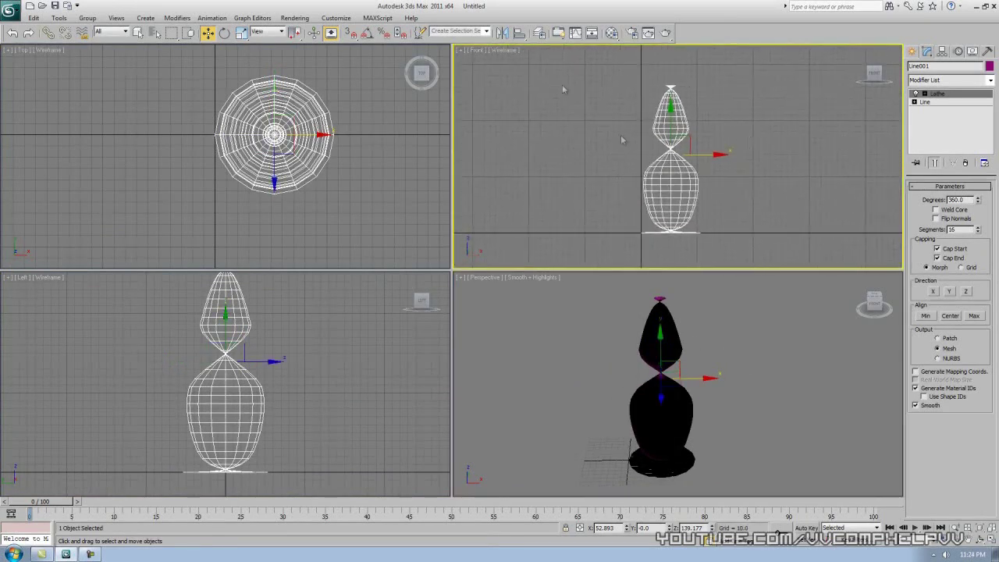
pyautogui.moveTo(248, 404); pyautogui.dragTo(242, 408, button='middle')
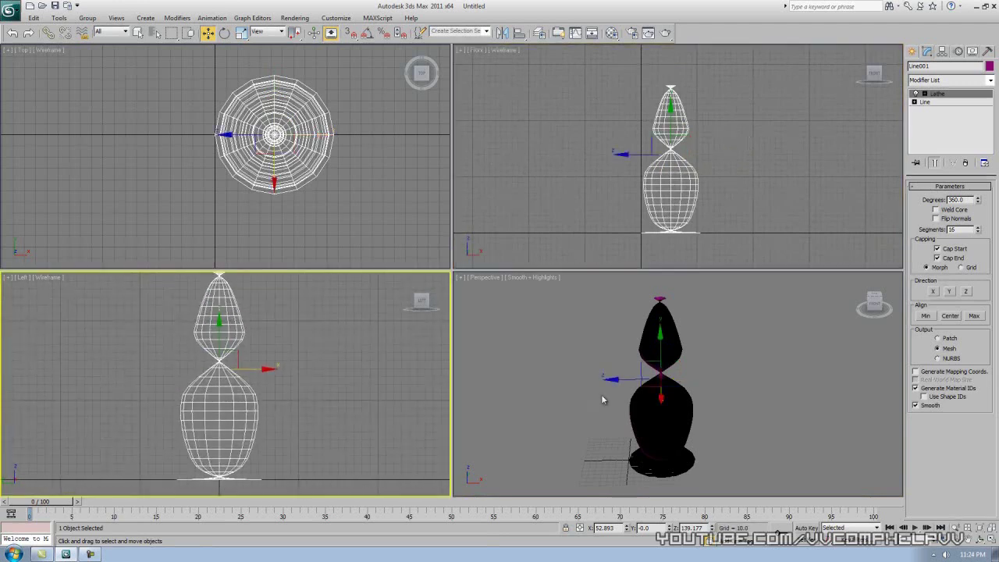
pyautogui.moveTo(596, 368); pyautogui.dragTo(717, 411, button='middle')
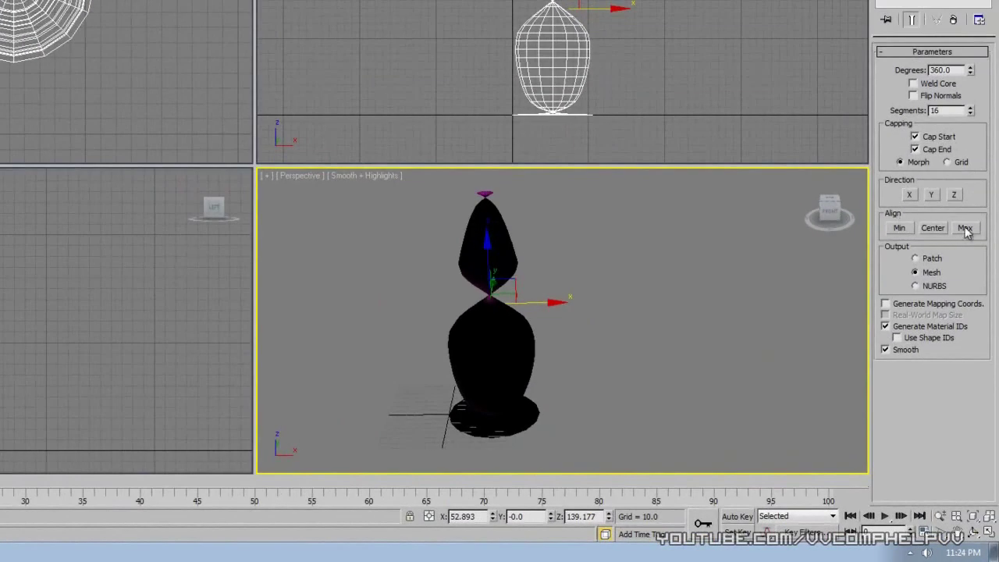
pyautogui.click(900, 230)
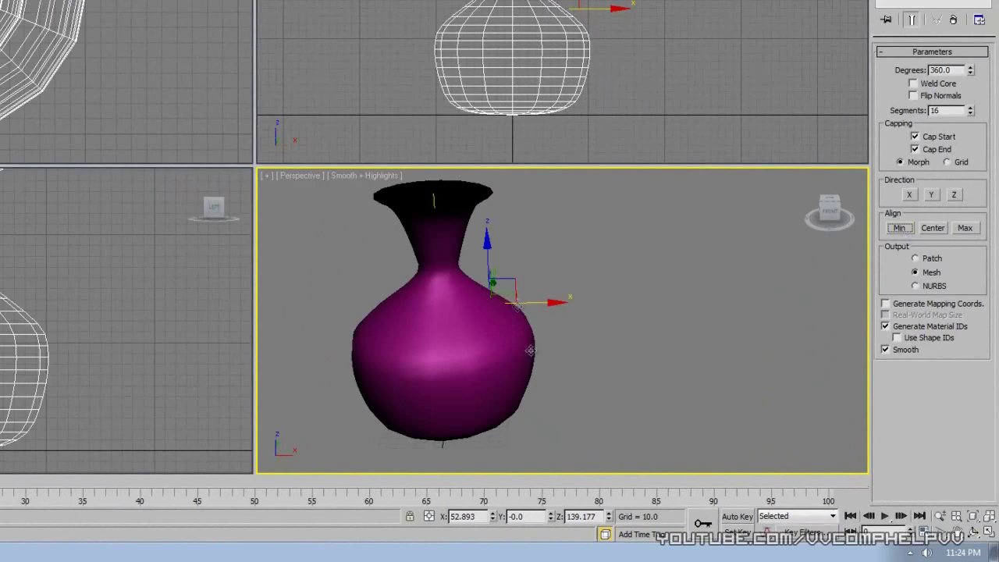
pyautogui.moveTo(573, 254); pyautogui.dragTo(648, 315, button='middle')
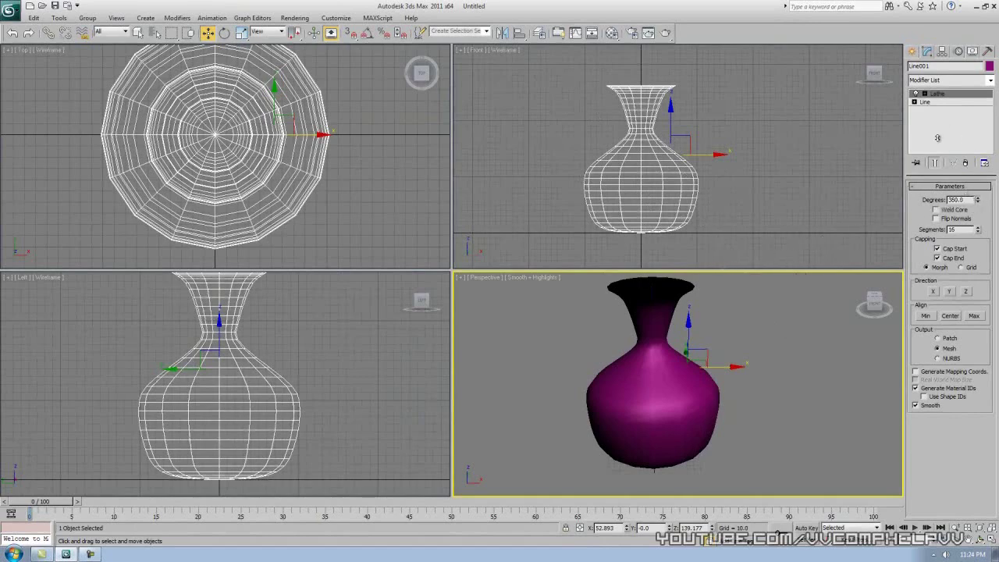
# Step: Turn on Weld Core for the Lathe, comparing the centre of the vase's underside with it on and off
pyautogui.moveTo(937, 139); pyautogui.dragTo(978, 127)
pyautogui.moveTo(789, 376)
pyautogui.keyDown('alt'); pyautogui.mouseDown(button='middle')
pyautogui.moveTo(796, 276)
pyautogui.moveTo(747, 346)
pyautogui.moveTo(781, 389)
pyautogui.mouseUp(button='middle'); pyautogui.keyUp('alt')
pyautogui.scroll(5, 755, 371)
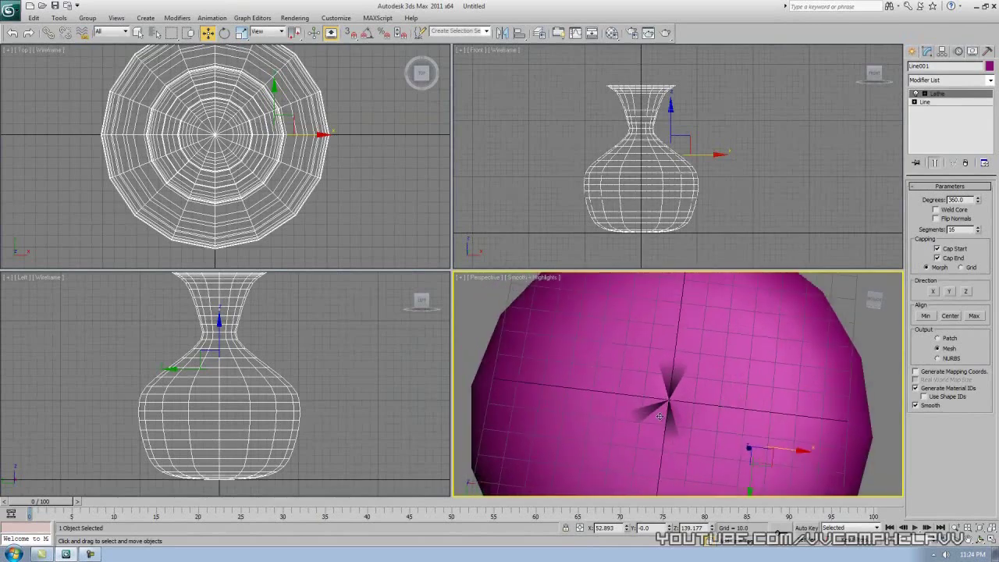
pyautogui.click(936, 210)
pyautogui.moveTo(745, 336)
pyautogui.keyDown('alt'); pyautogui.mouseDown(button='middle')
pyautogui.moveTo(742, 454)
pyautogui.moveTo(729, 339)
pyautogui.mouseUp(button='middle'); pyautogui.keyUp('alt')
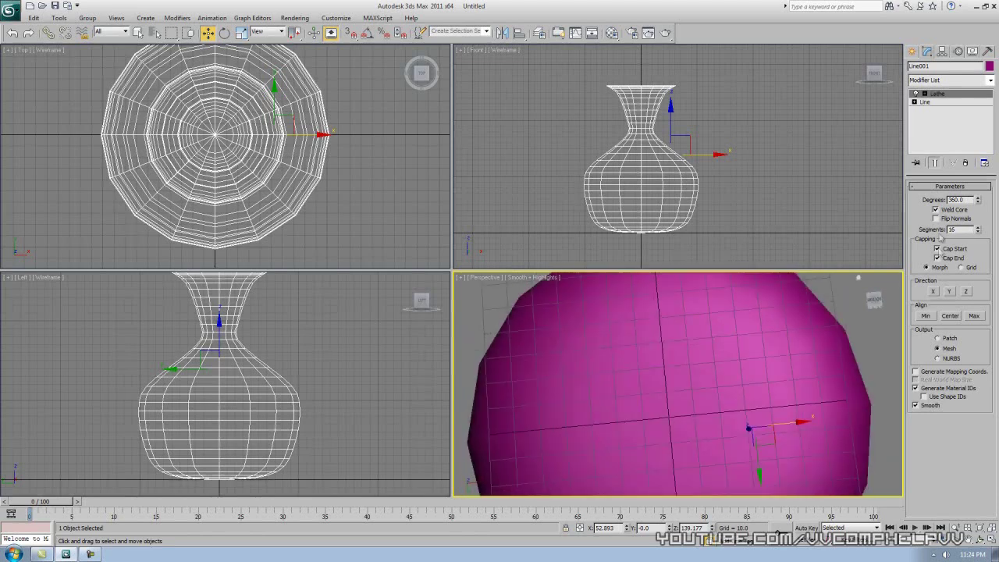
pyautogui.click(936, 210)
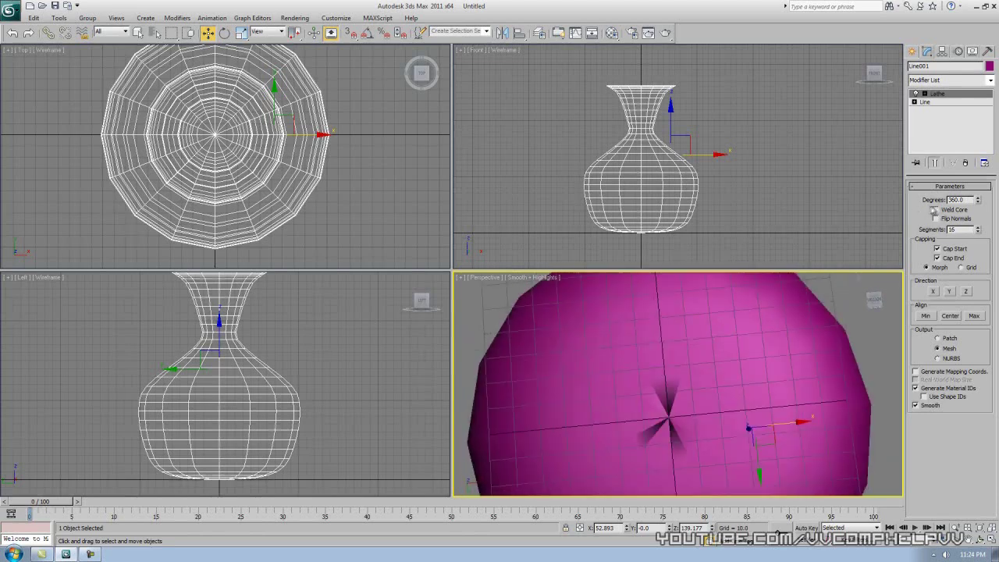
pyautogui.click(936, 210)
pyautogui.keyDown('alt'); pyautogui.moveTo(717, 293); pyautogui.dragTo(709, 395, button='middle'); pyautogui.keyUp('alt')
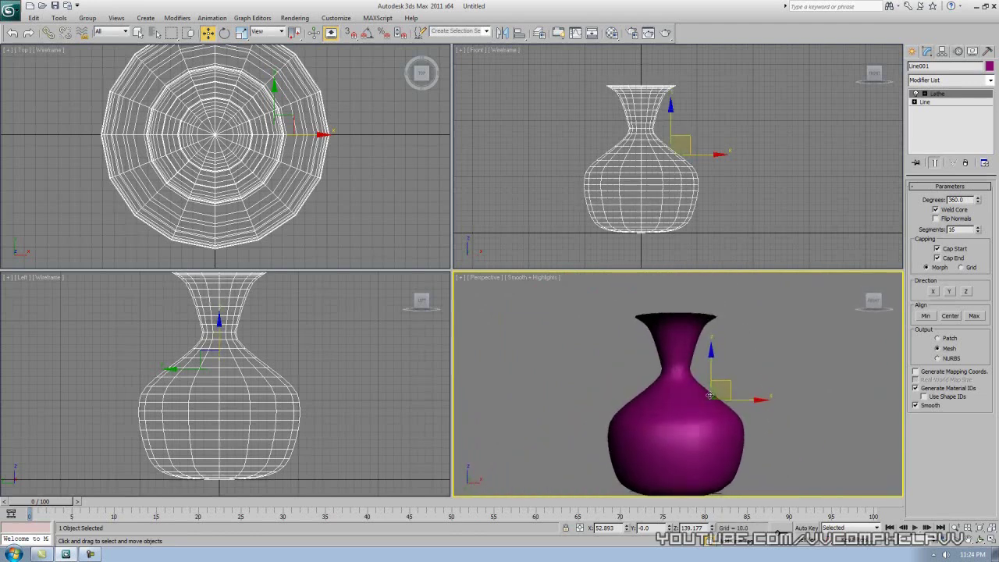
pyautogui.moveTo(809, 414)
pyautogui.keyDown('alt'); pyautogui.mouseDown(button='middle')
pyautogui.moveTo(804, 391)
pyautogui.moveTo(809, 415)
pyautogui.moveTo(816, 403)
pyautogui.moveTo(775, 404)
pyautogui.moveTo(772, 424)
pyautogui.moveTo(791, 420)
pyautogui.mouseUp(button='middle'); pyautogui.keyUp('alt')
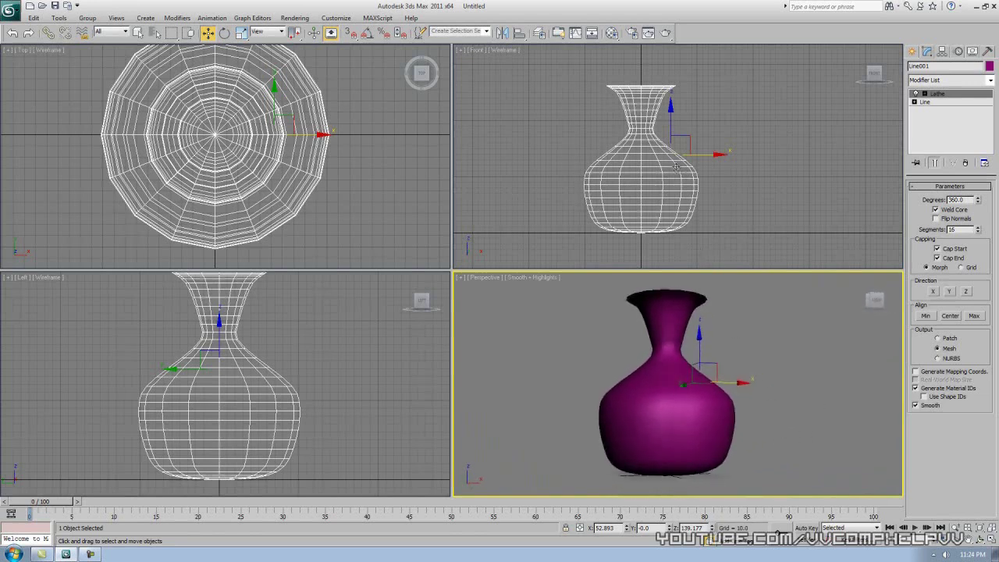
# Step: Examine the lathed vase's wireframe up close in the Front view, from the rim to the base
pyautogui.rightClick(626, 205)
pyautogui.scroll(4, 626, 205)
pyautogui.moveTo(647, 78); pyautogui.dragTo(622, 121, button='middle')
pyautogui.moveTo(634, 242); pyautogui.dragTo(637, 99, button='middle')
pyautogui.scroll(4, 667, 198)
pyautogui.moveTo(604, 221); pyautogui.dragTo(643, 213, button='middle')
pyautogui.scroll(-5, 581, 162)
pyautogui.scroll(2, 623, 164)
pyautogui.scroll(-2, 649, 208)
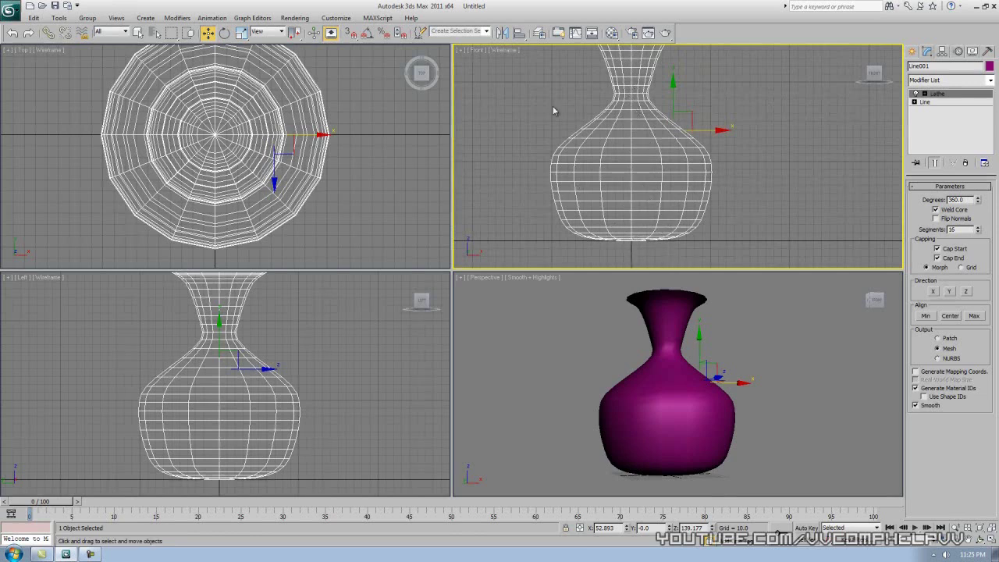
pyautogui.moveTo(698, 118); pyautogui.dragTo(696, 149, button='middle')
pyautogui.scroll(-2, 664, 160)
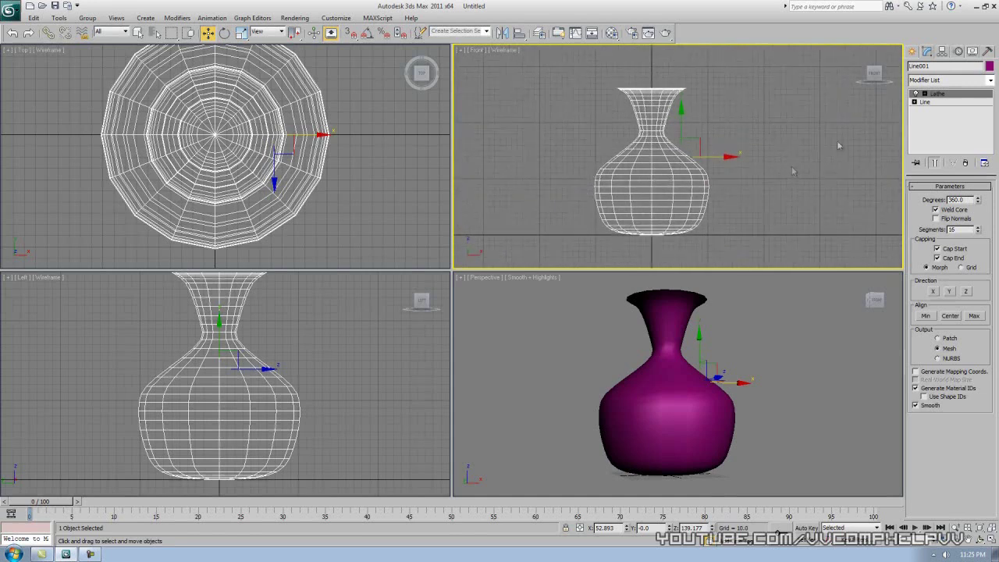
# Step: At the base Line's Vertex level, select the two uppermost profile vertices and lower them toward the neck in the Front view
pyautogui.click(918, 102)
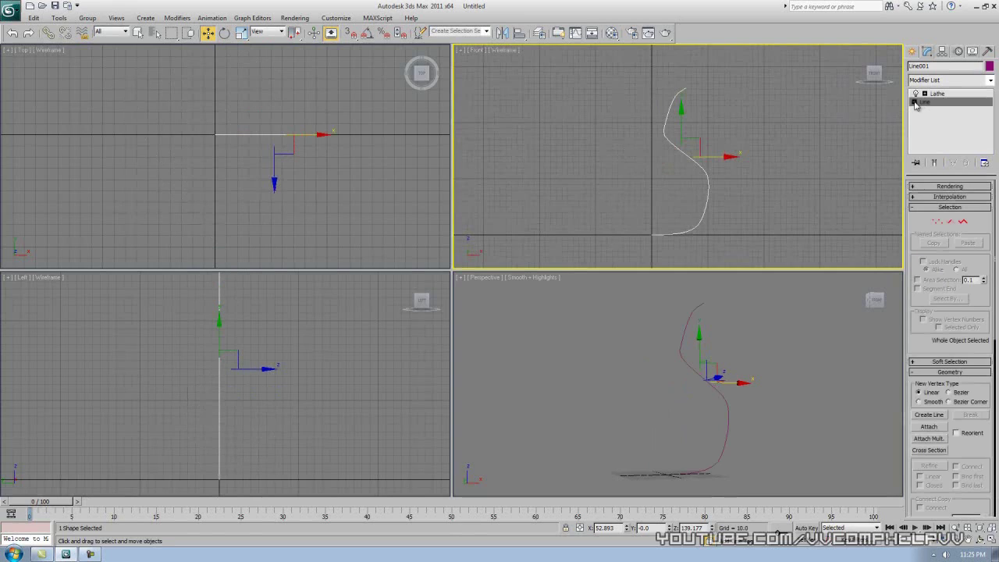
pyautogui.moveTo(812, 156); pyautogui.dragTo(751, 154, button='middle')
pyautogui.click(915, 102)
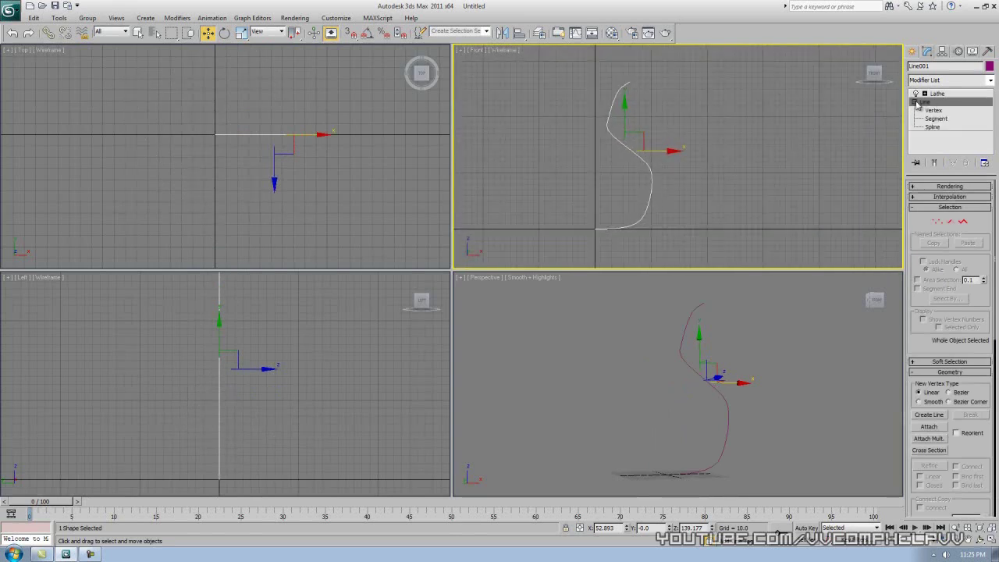
pyautogui.click(933, 110)
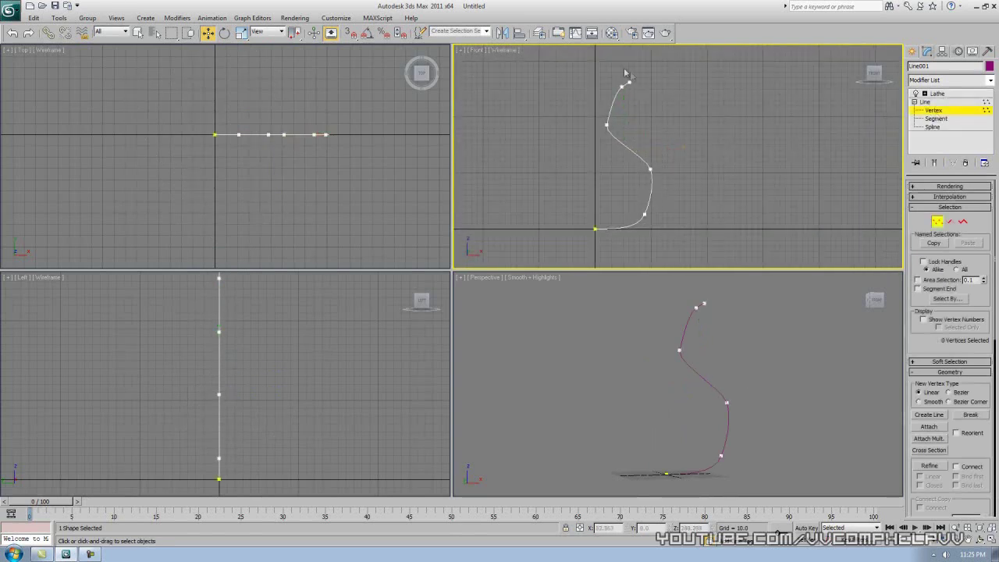
pyautogui.moveTo(652, 71); pyautogui.dragTo(611, 110)
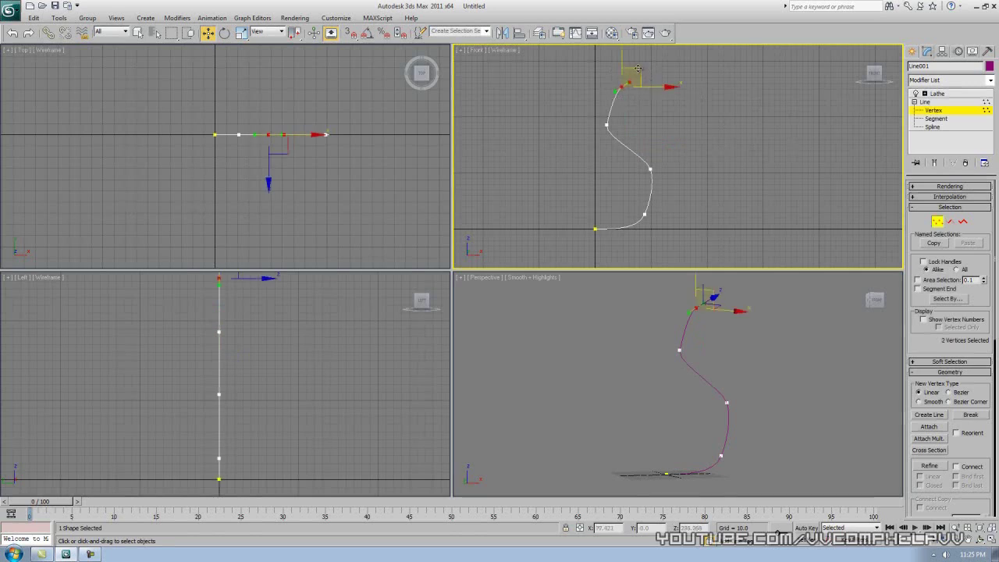
pyautogui.moveTo(637, 68); pyautogui.dragTo(636, 89)
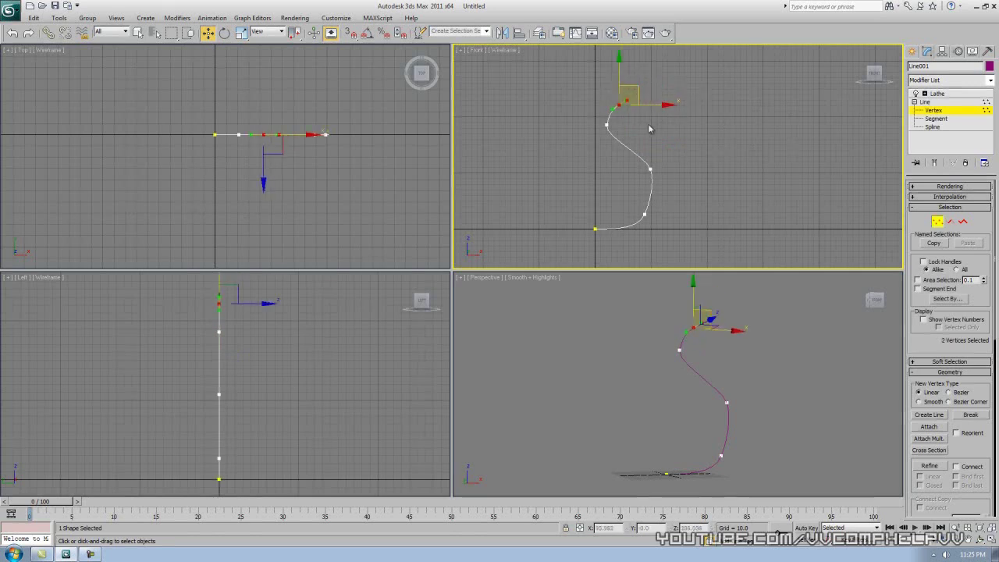
# Step: Rotate the two selected rim vertices clockwise to flatten the lip, and return to the Lathe level
pyautogui.press('e')
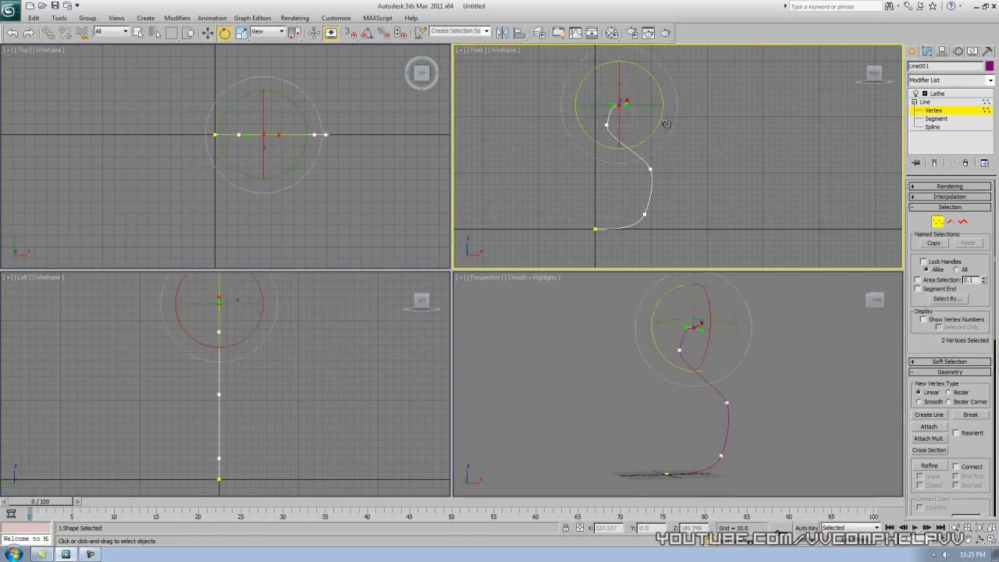
pyautogui.press('w')
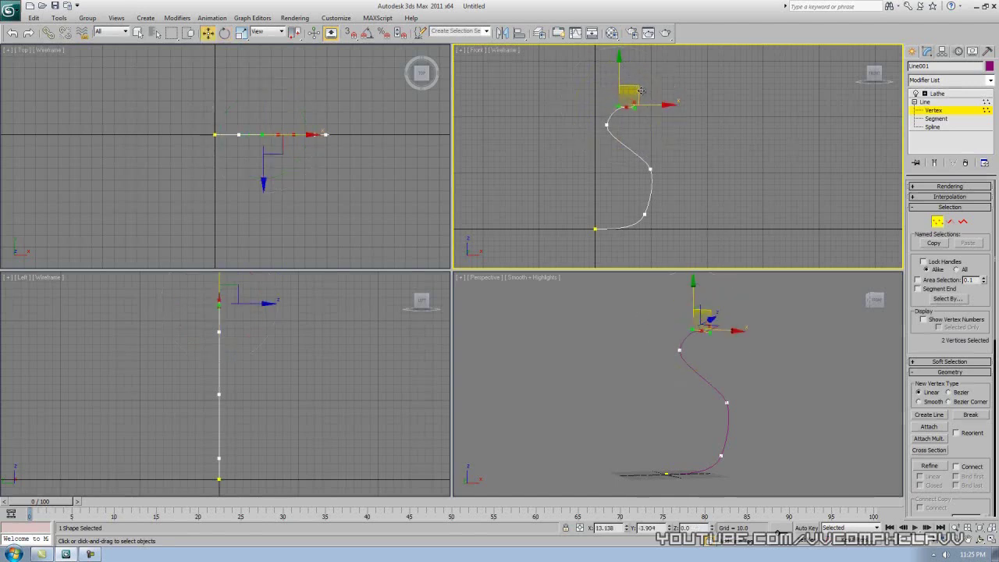
pyautogui.click(938, 93)
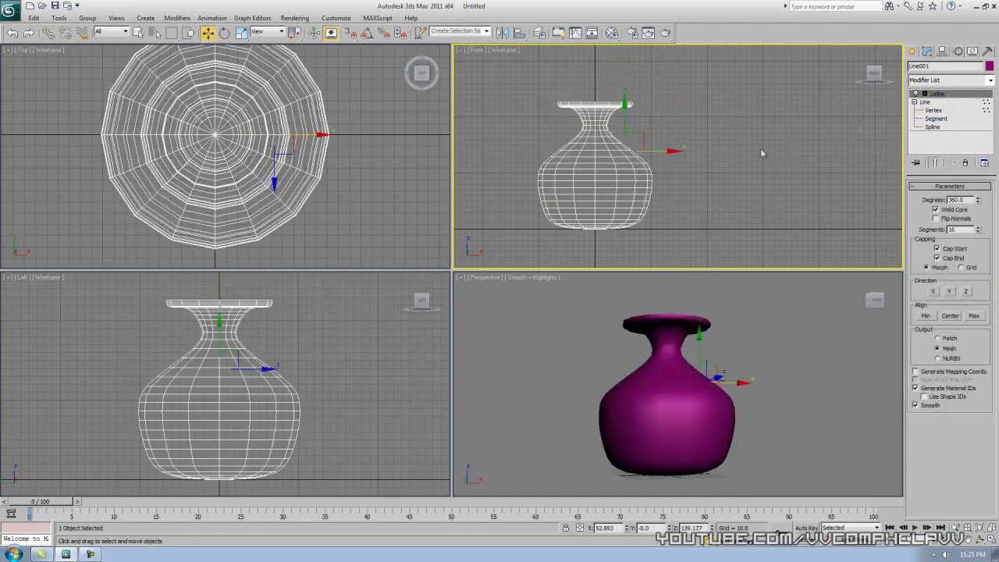
pyautogui.moveTo(644, 133)
pyautogui.mouseDown()
pyautogui.moveTo(644, 111)
pyautogui.moveTo(645, 134)
pyautogui.mouseUp()
# Step: Return to the Line's Vertex level, turn on Show end result, and try raising the two rim vertices
pyautogui.click(937, 111)
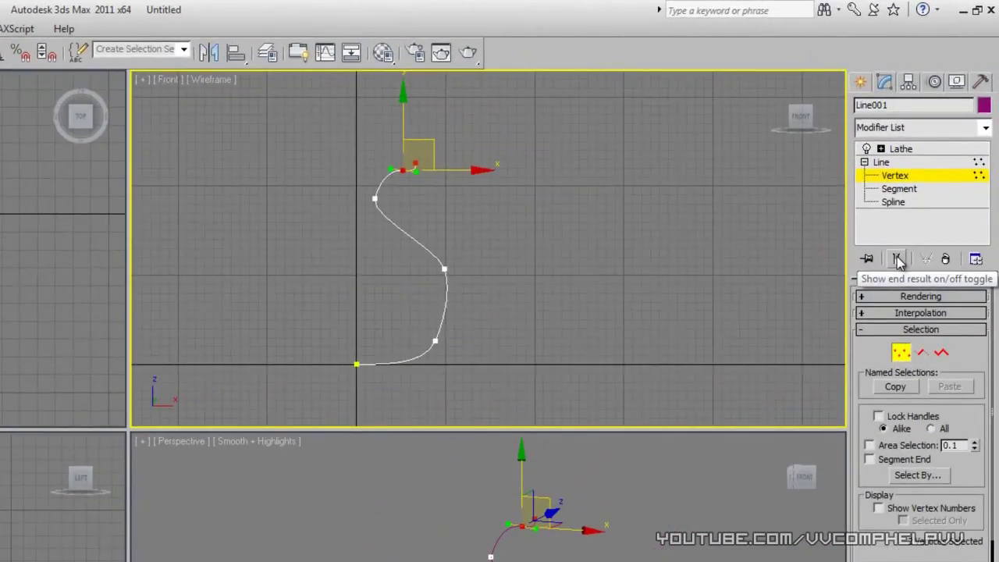
pyautogui.click(897, 259)
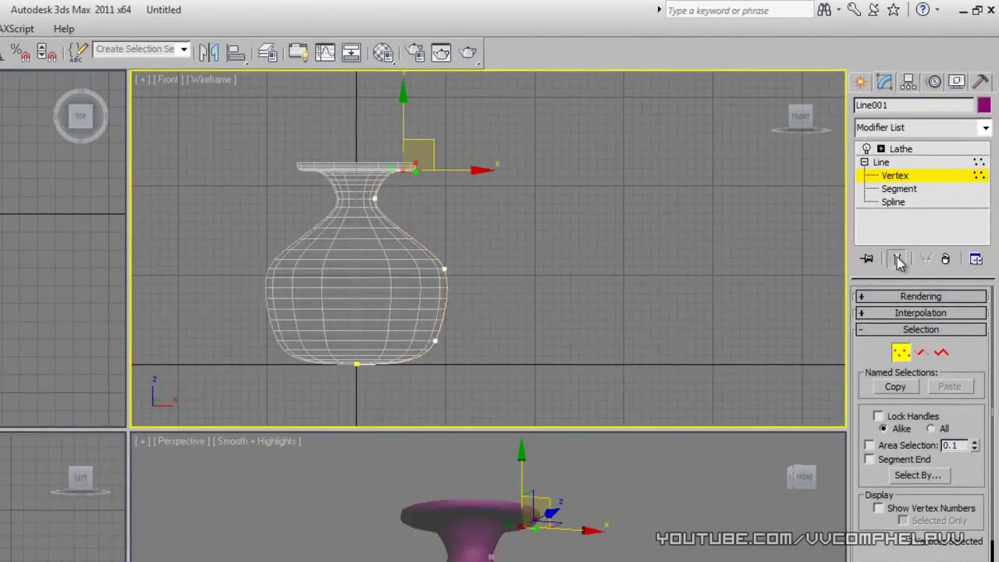
pyautogui.moveTo(458, 310); pyautogui.dragTo(509, 295, button='middle')
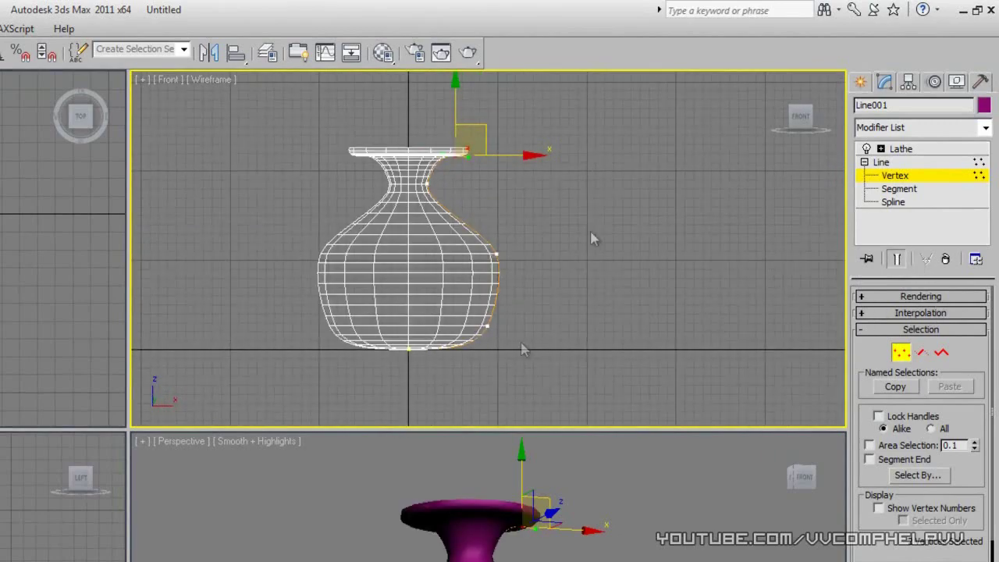
pyautogui.moveTo(482, 123); pyautogui.dragTo(477, 88)
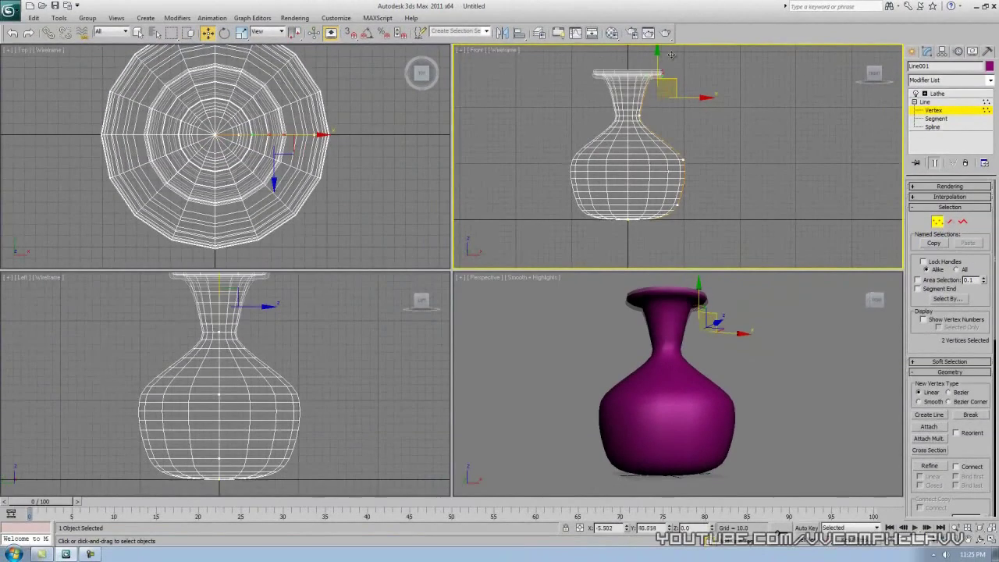
pyautogui.rightClick(671, 54)
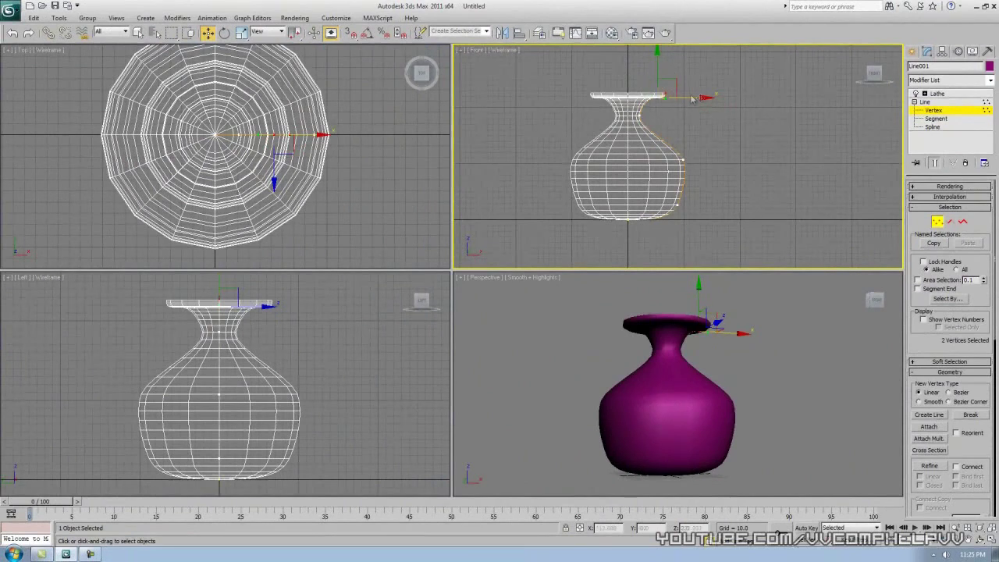
# Step: Pull the vase's belly vertex inward to form a waist and move the three upper vertices outward to widen the rim
pyautogui.moveTo(674, 85)
pyautogui.mouseDown()
pyautogui.moveTo(662, 92)
pyautogui.moveTo(665, 22)
pyautogui.moveTo(665, 95)
pyautogui.mouseUp()
pyautogui.click(663, 95)
pyautogui.click(709, 143)
pyautogui.moveTo(705, 150); pyautogui.dragTo(666, 159)
pyautogui.moveTo(695, 77); pyautogui.dragTo(726, 115)
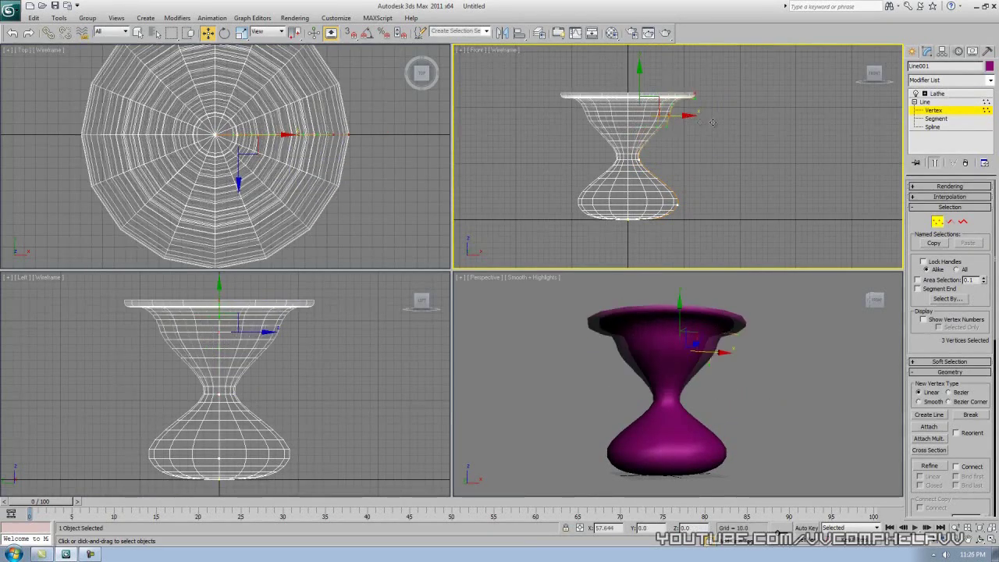
# Step: Move the profile's waist vertex outward in the Front view so the body bulges into a wide pot
pyautogui.moveTo(714, 205); pyautogui.dragTo(650, 231)
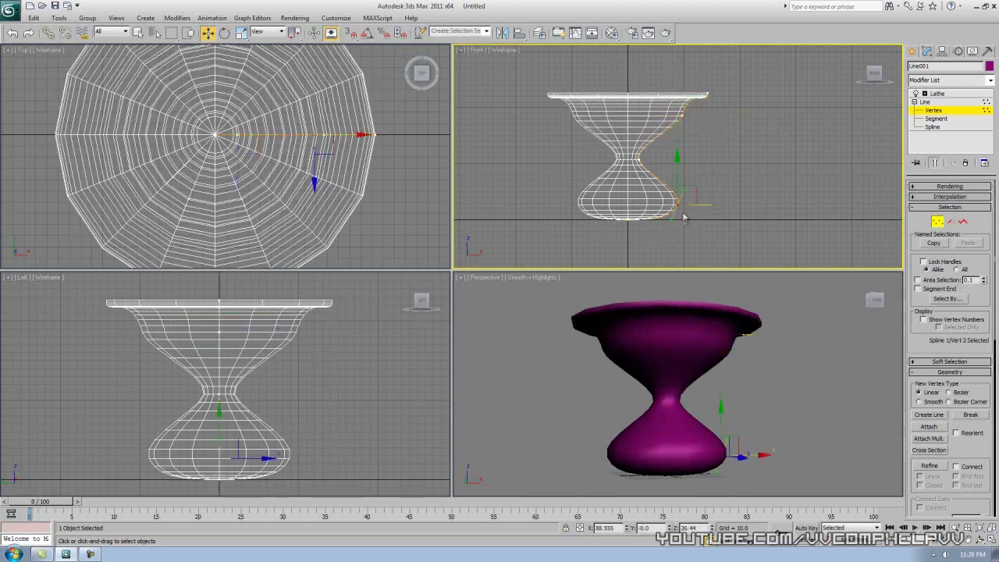
pyautogui.moveTo(707, 205)
pyautogui.mouseDown()
pyautogui.moveTo(686, 206)
pyautogui.moveTo(707, 206)
pyautogui.mouseUp()
pyautogui.click(735, 186)
pyautogui.scroll(-2, 718, 176)
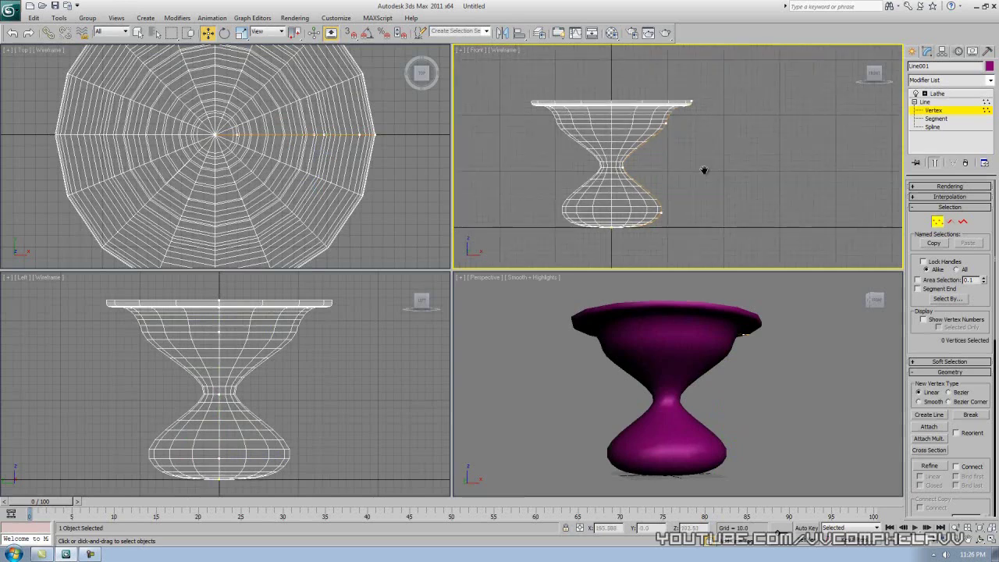
pyautogui.moveTo(704, 170); pyautogui.dragTo(742, 153, button='middle')
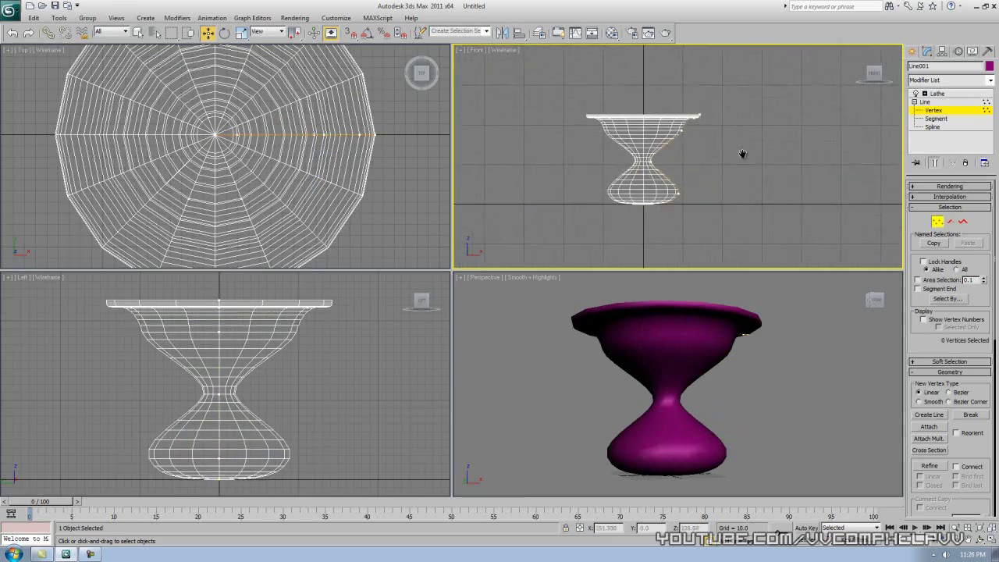
pyautogui.scroll(-2, 740, 155)
pyautogui.moveTo(728, 113); pyautogui.dragTo(711, 188)
pyautogui.click(792, 192)
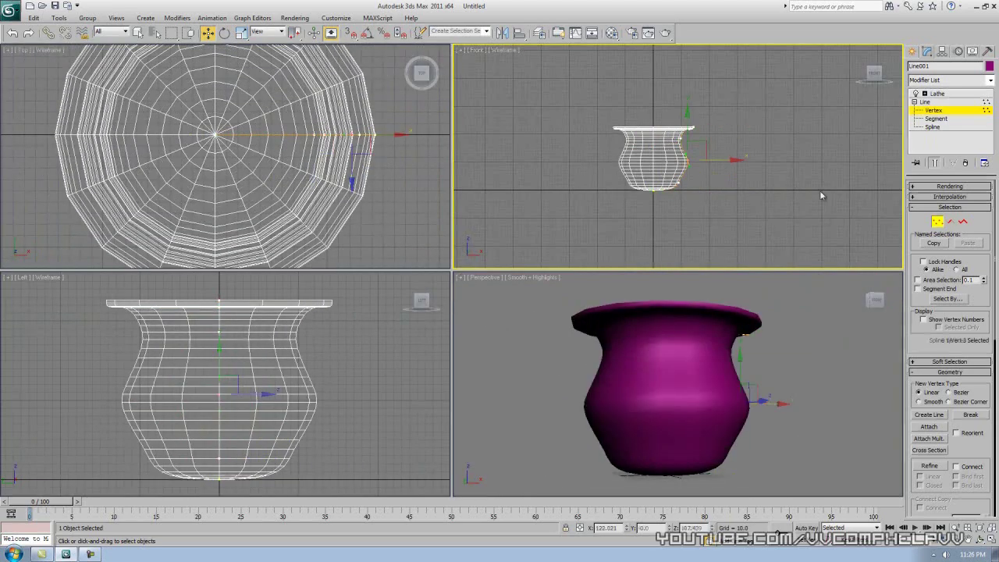
pyautogui.moveTo(771, 155)
pyautogui.mouseDown(button='middle')
pyautogui.moveTo(770, 178)
pyautogui.moveTo(758, 134)
pyautogui.moveTo(739, 151)
pyautogui.moveTo(775, 155)
pyautogui.mouseUp(button='middle')
pyautogui.scroll(2, 769, 178)
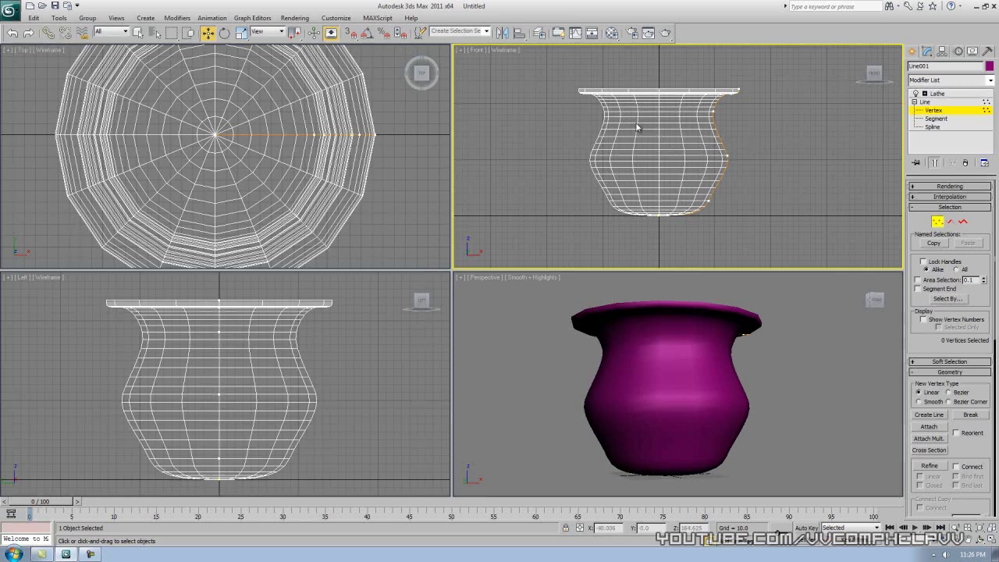
pyautogui.scroll(2, 637, 127)
# Step: Draw a closed, irregular U-shaped spline with the Line tool beside the pot in the Front view
pyautogui.click(915, 52)
pyautogui.click(930, 126)
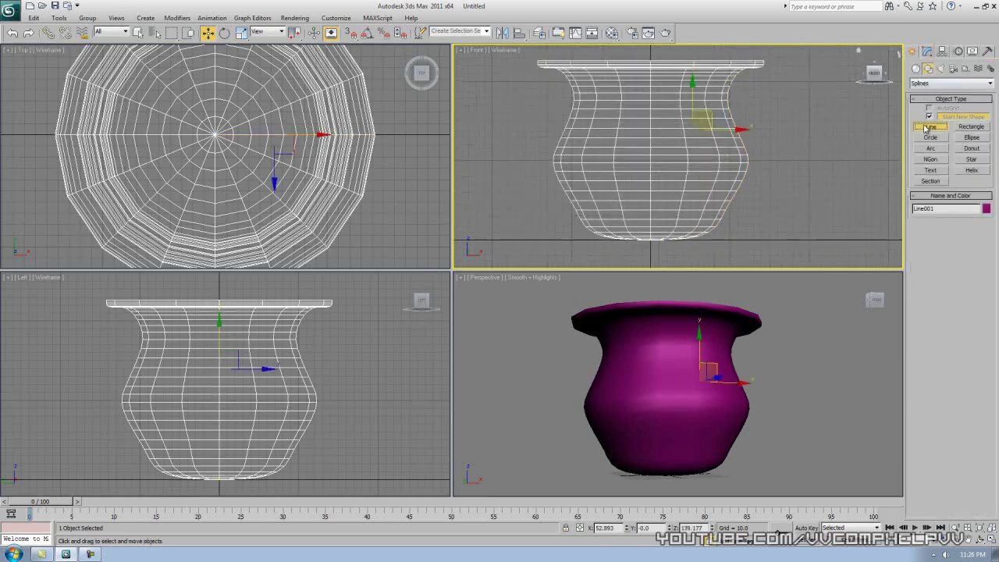
pyautogui.scroll(-4, 654, 116)
pyautogui.click(712, 111)
pyautogui.click(765, 115)
pyautogui.click(771, 146)
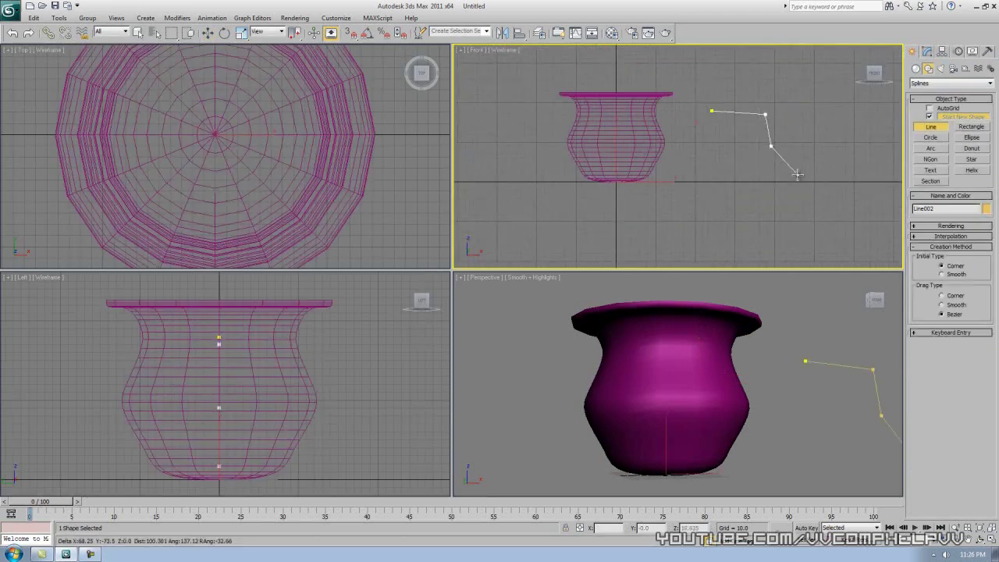
pyautogui.click(798, 175)
pyautogui.click(803, 130)
pyautogui.click(799, 95)
pyautogui.click(846, 105)
pyautogui.click(835, 227)
pyautogui.click(783, 243)
pyautogui.click(752, 196)
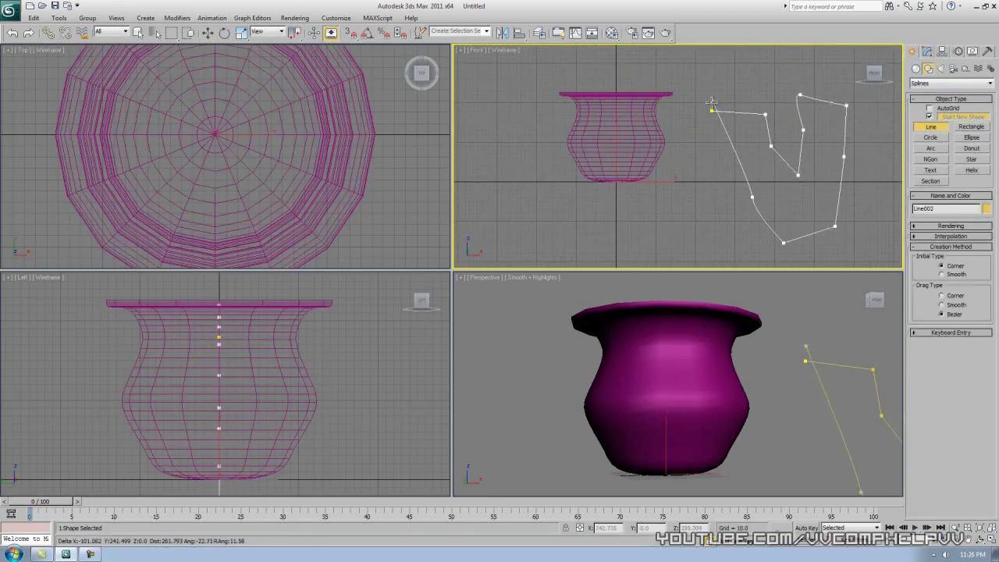
pyautogui.click(712, 111)
pyautogui.click(498, 311)
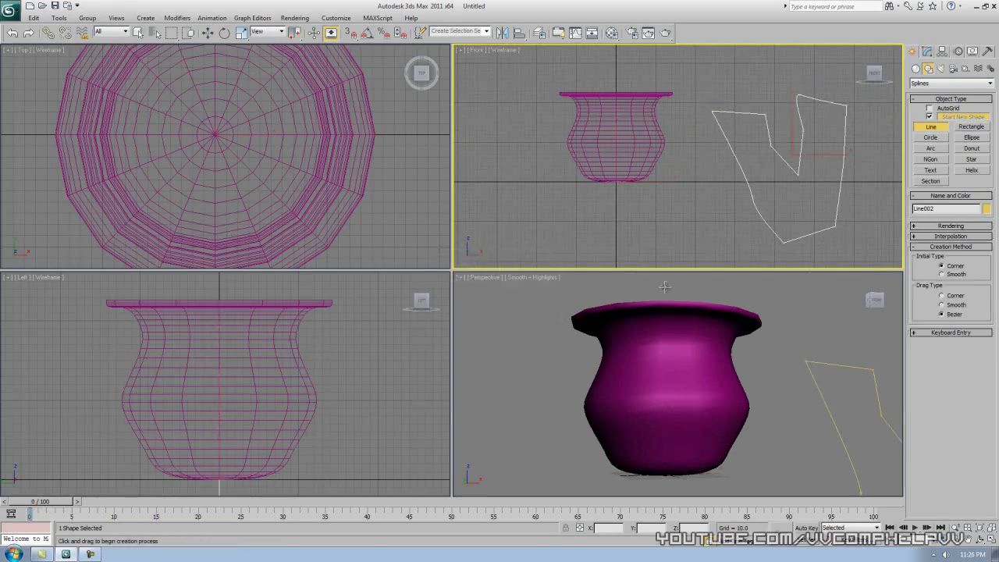
# Step: Place a Text shape below the pot in the Front view and change its wording to "dude"
pyautogui.moveTo(811, 222)
pyautogui.keyDown('alt'); pyautogui.mouseDown(button='middle')
pyautogui.moveTo(758, 214)
pyautogui.moveTo(827, 221)
pyautogui.mouseUp(button='middle'); pyautogui.keyUp('alt')
pyautogui.press('f')
pyautogui.moveTo(726, 182); pyautogui.dragTo(690, 167, button='middle')
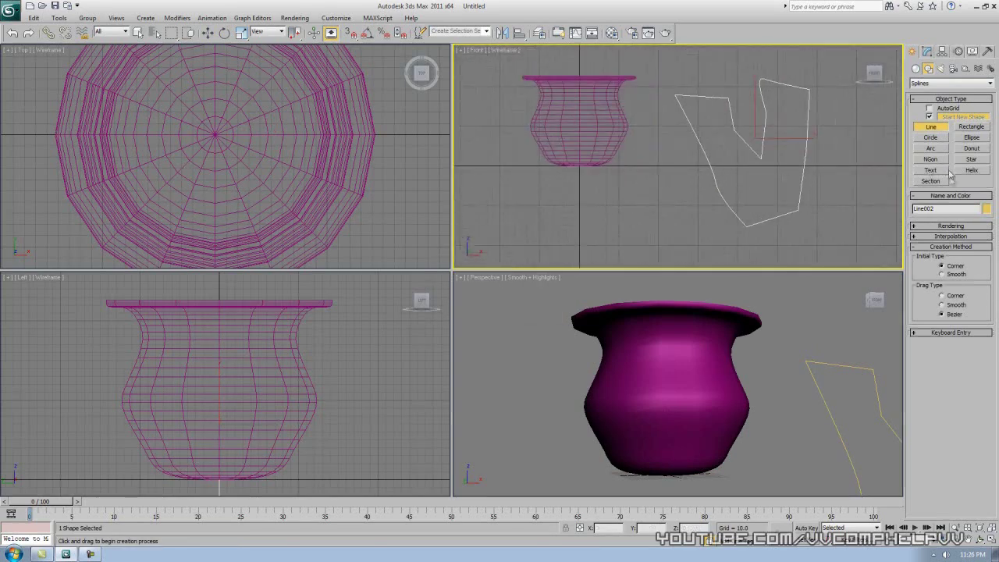
pyautogui.click(930, 169)
pyautogui.click(613, 207)
pyautogui.moveTo(616, 212); pyautogui.dragTo(609, 218)
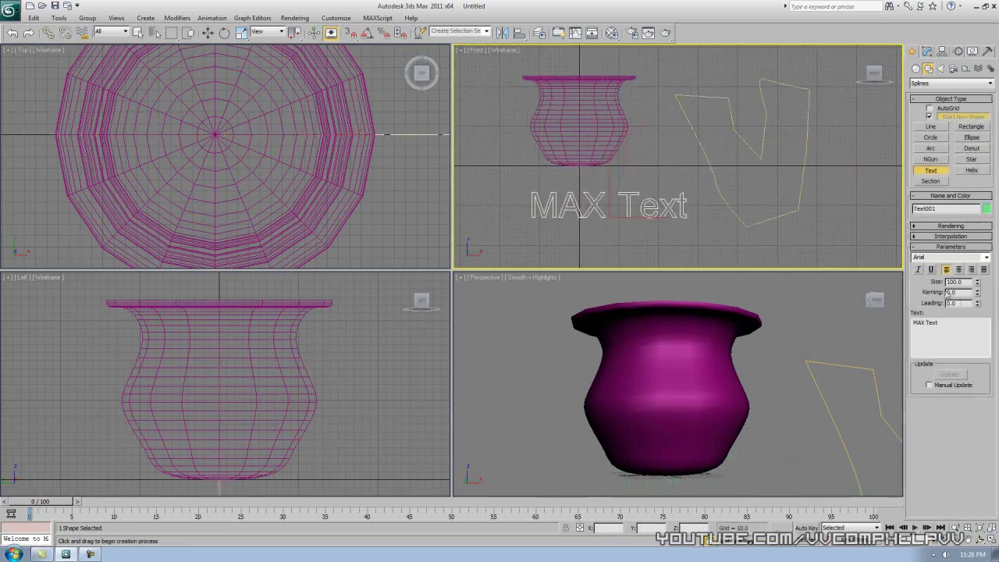
pyautogui.moveTo(961, 323); pyautogui.dragTo(858, 331)
pyautogui.write('dude')
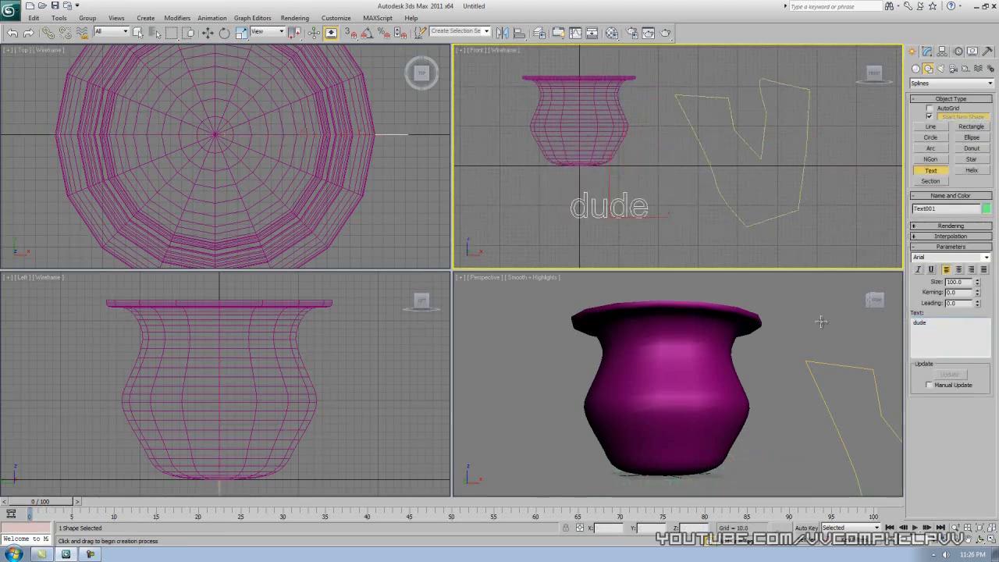
# Step: Place a second "dude" text shape over the closed line shape in the Front view, leaving nothing selected
pyautogui.keyDown('alt'); pyautogui.moveTo(687, 203); pyautogui.dragTo(684, 217, button='middle'); pyautogui.keyUp('alt')
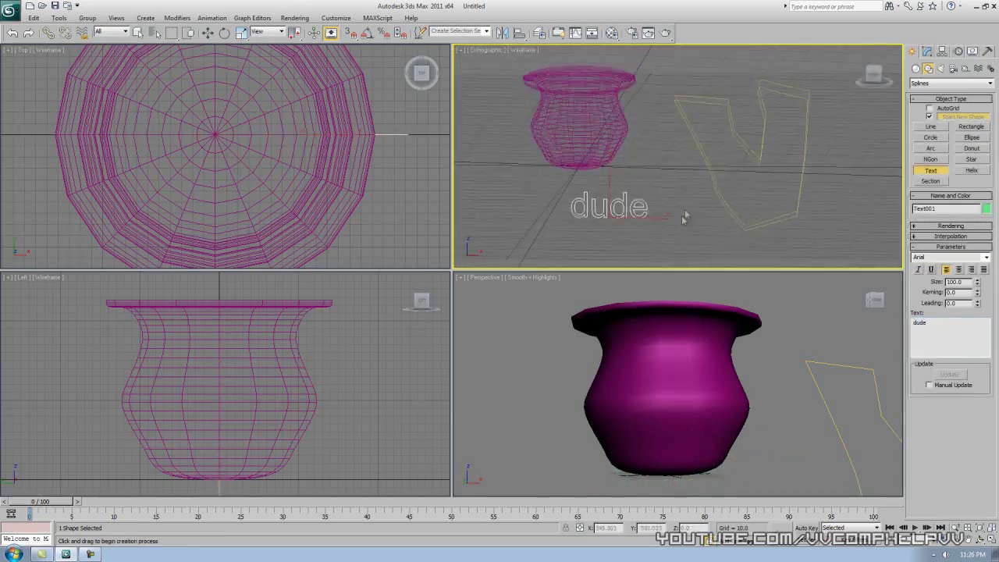
pyautogui.press('f')
pyautogui.click(756, 156)
pyautogui.rightClick(754, 219)
pyautogui.click(682, 216)
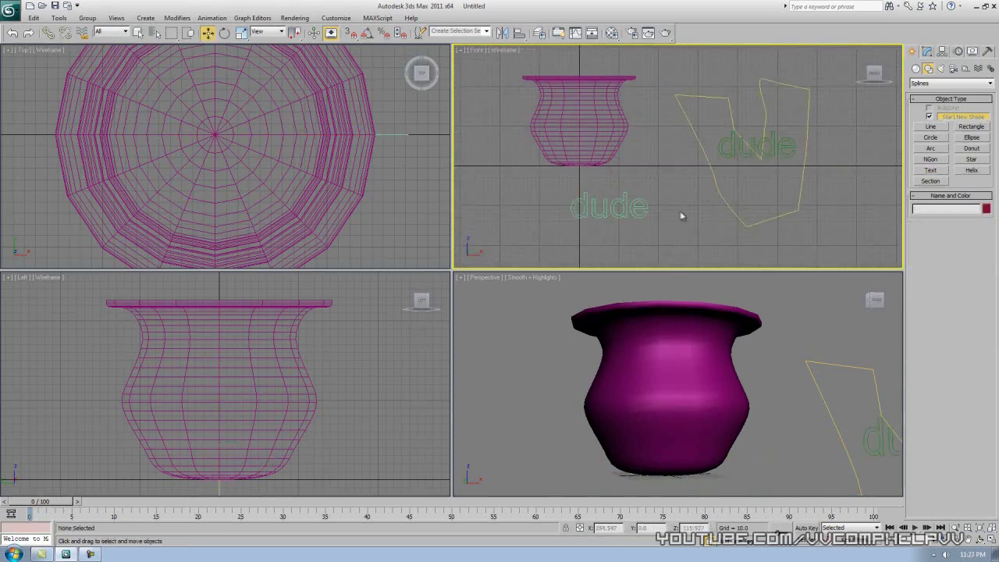
pyautogui.moveTo(841, 258); pyautogui.dragTo(542, 80)
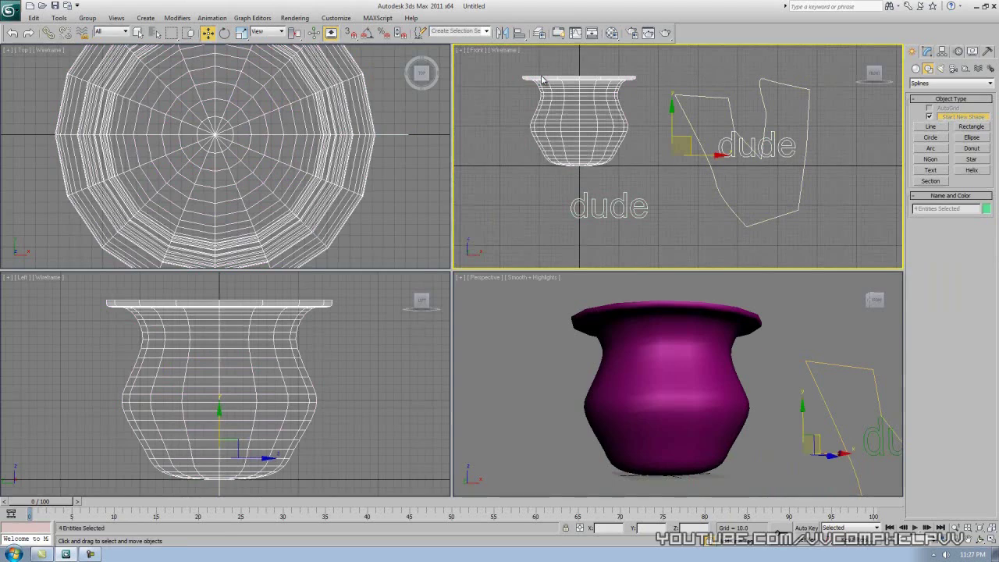
pyautogui.scroll(2, 542, 80)
pyautogui.scroll(-2, 659, 178)
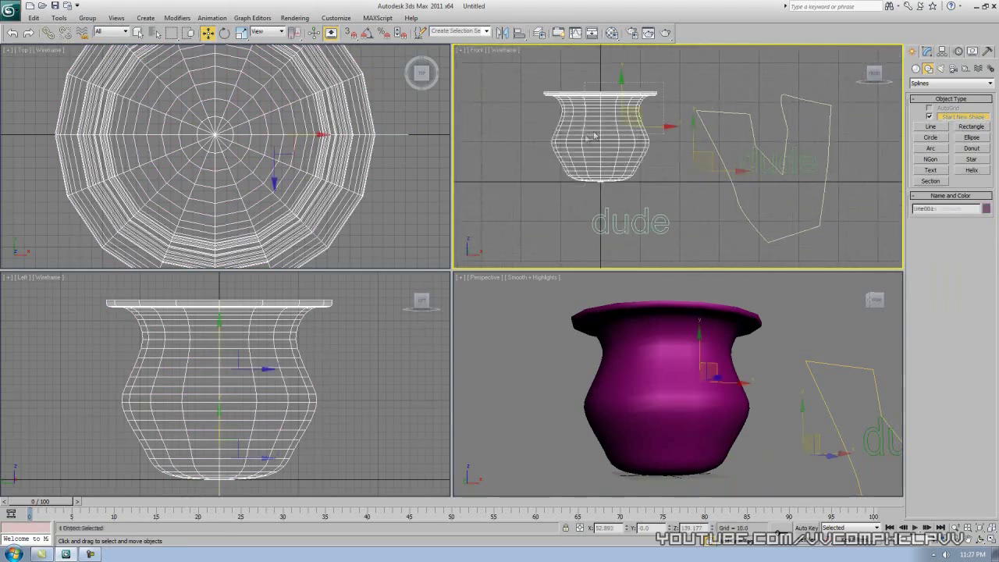
pyautogui.click(711, 81)
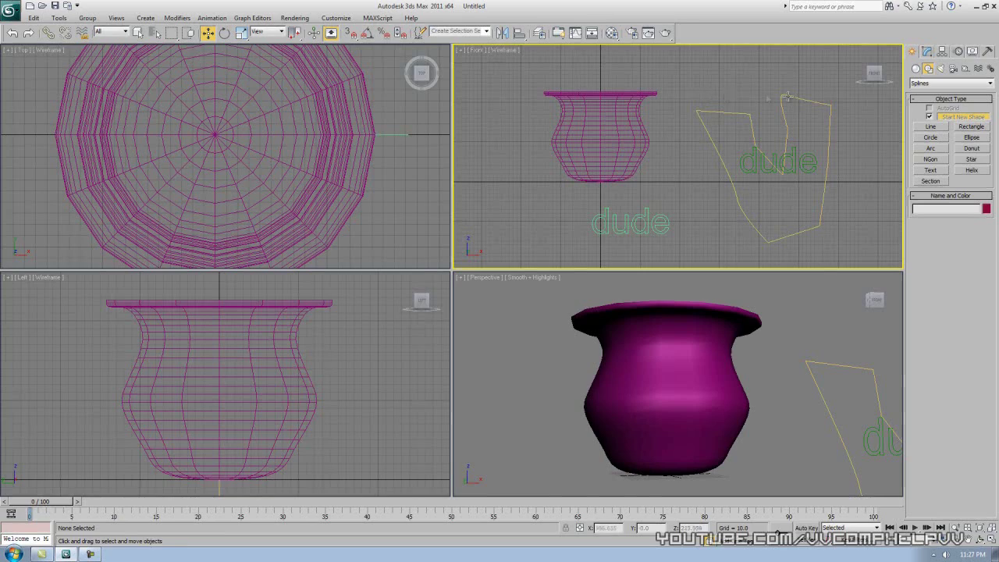
pyautogui.moveTo(828, 72); pyautogui.dragTo(588, 187)
pyautogui.click(532, 203)
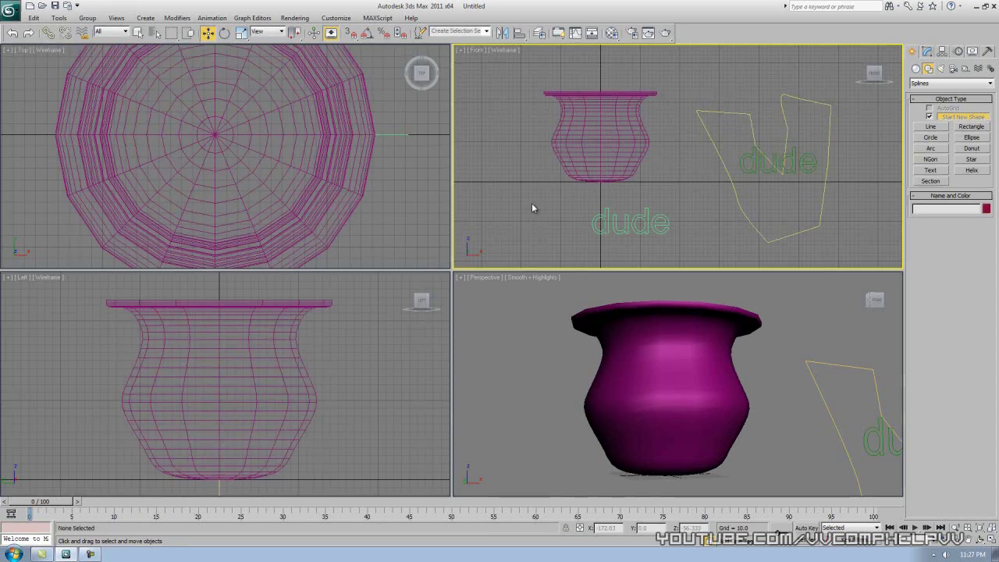